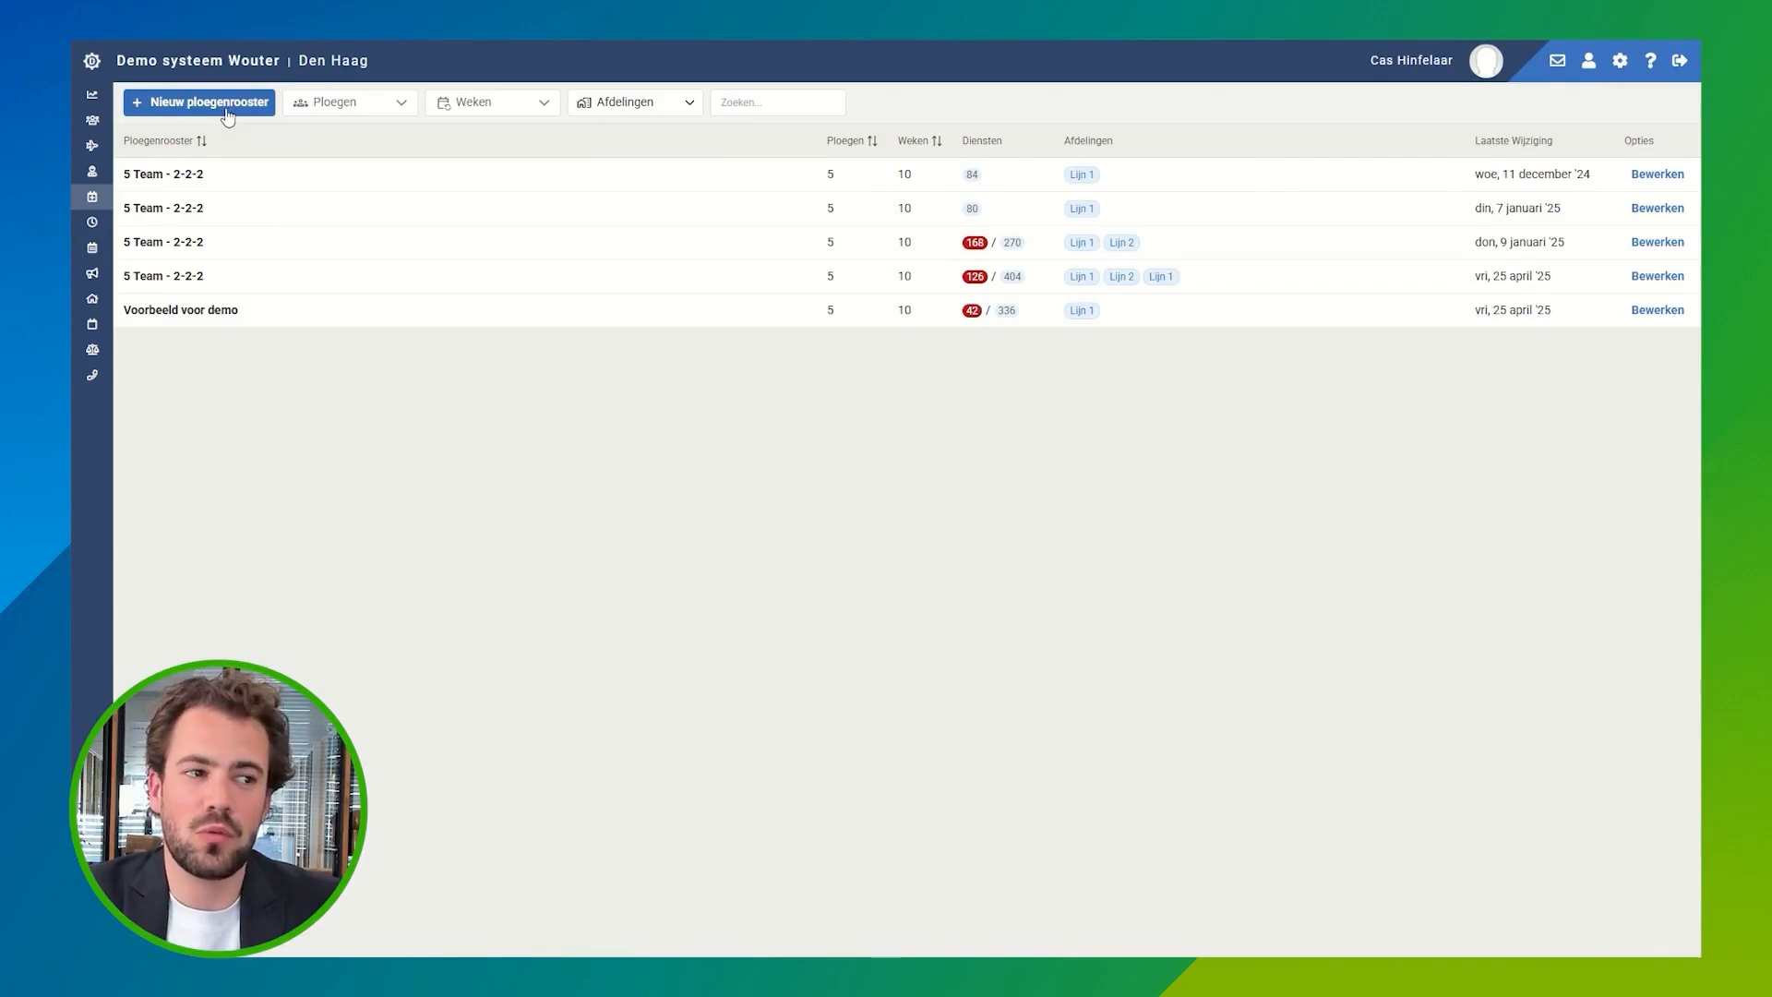
Step: Start a new team roster and view the details of the 5 Team - 2-2-2 template
left_click(204, 102)
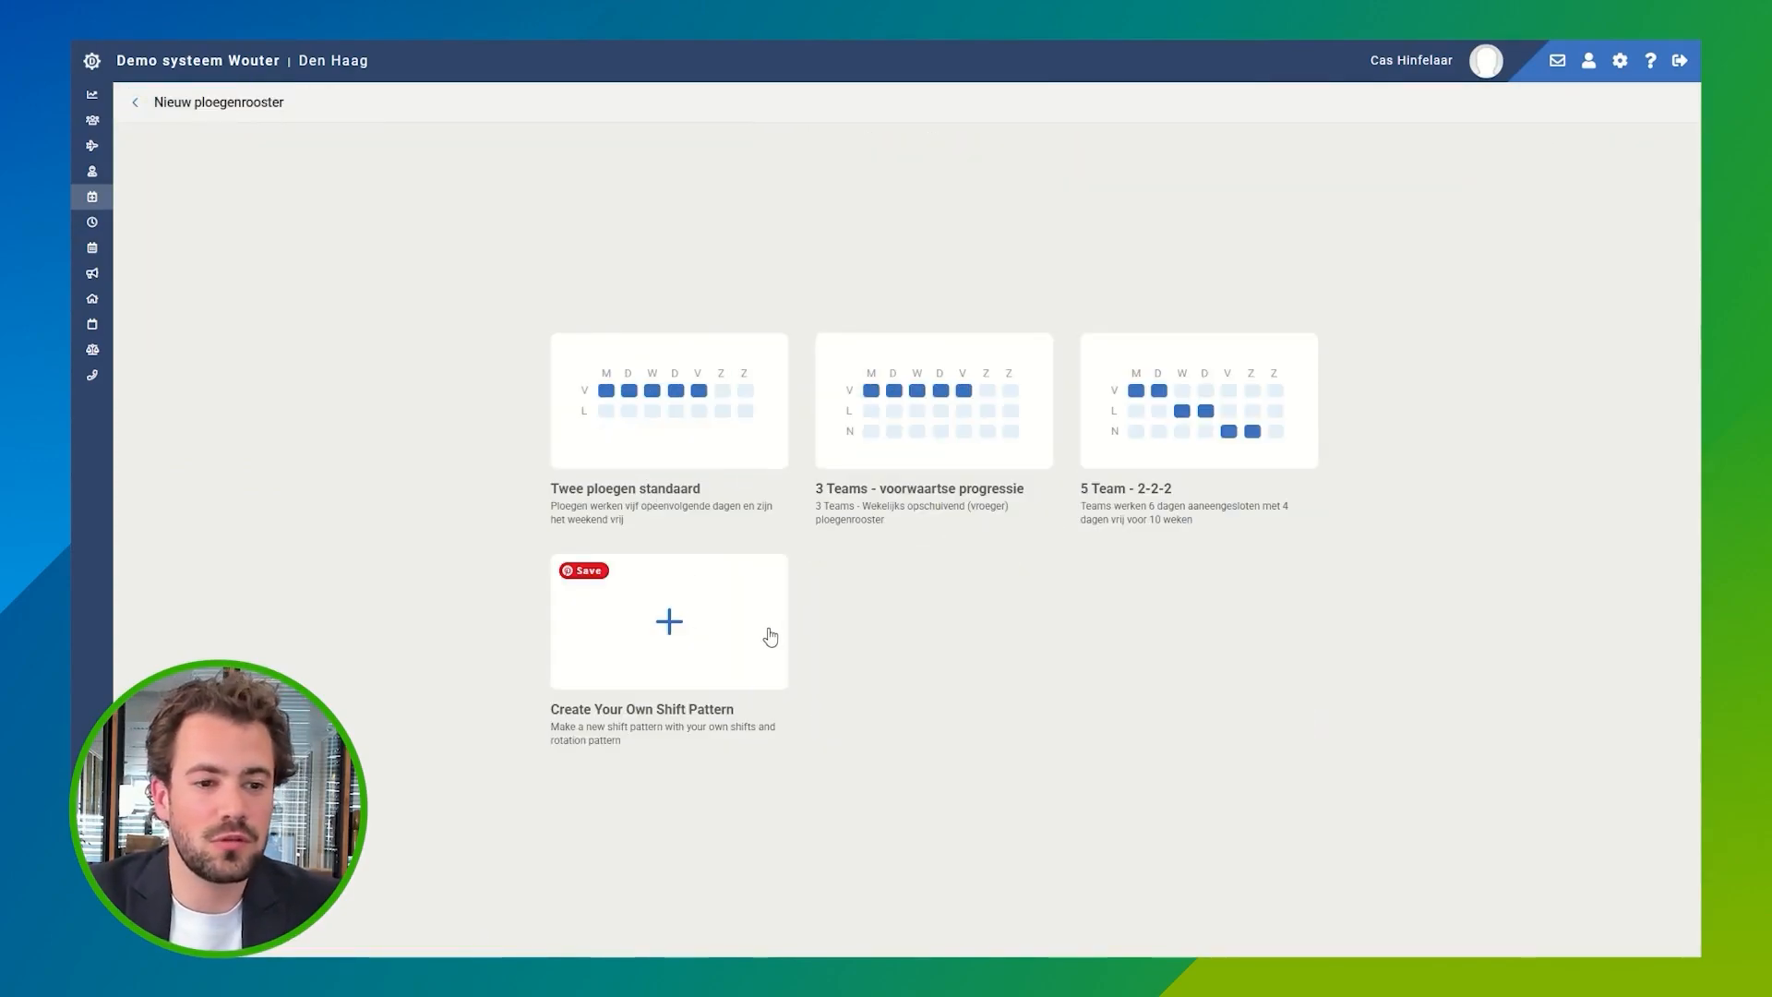
mouse_move(1277, 459)
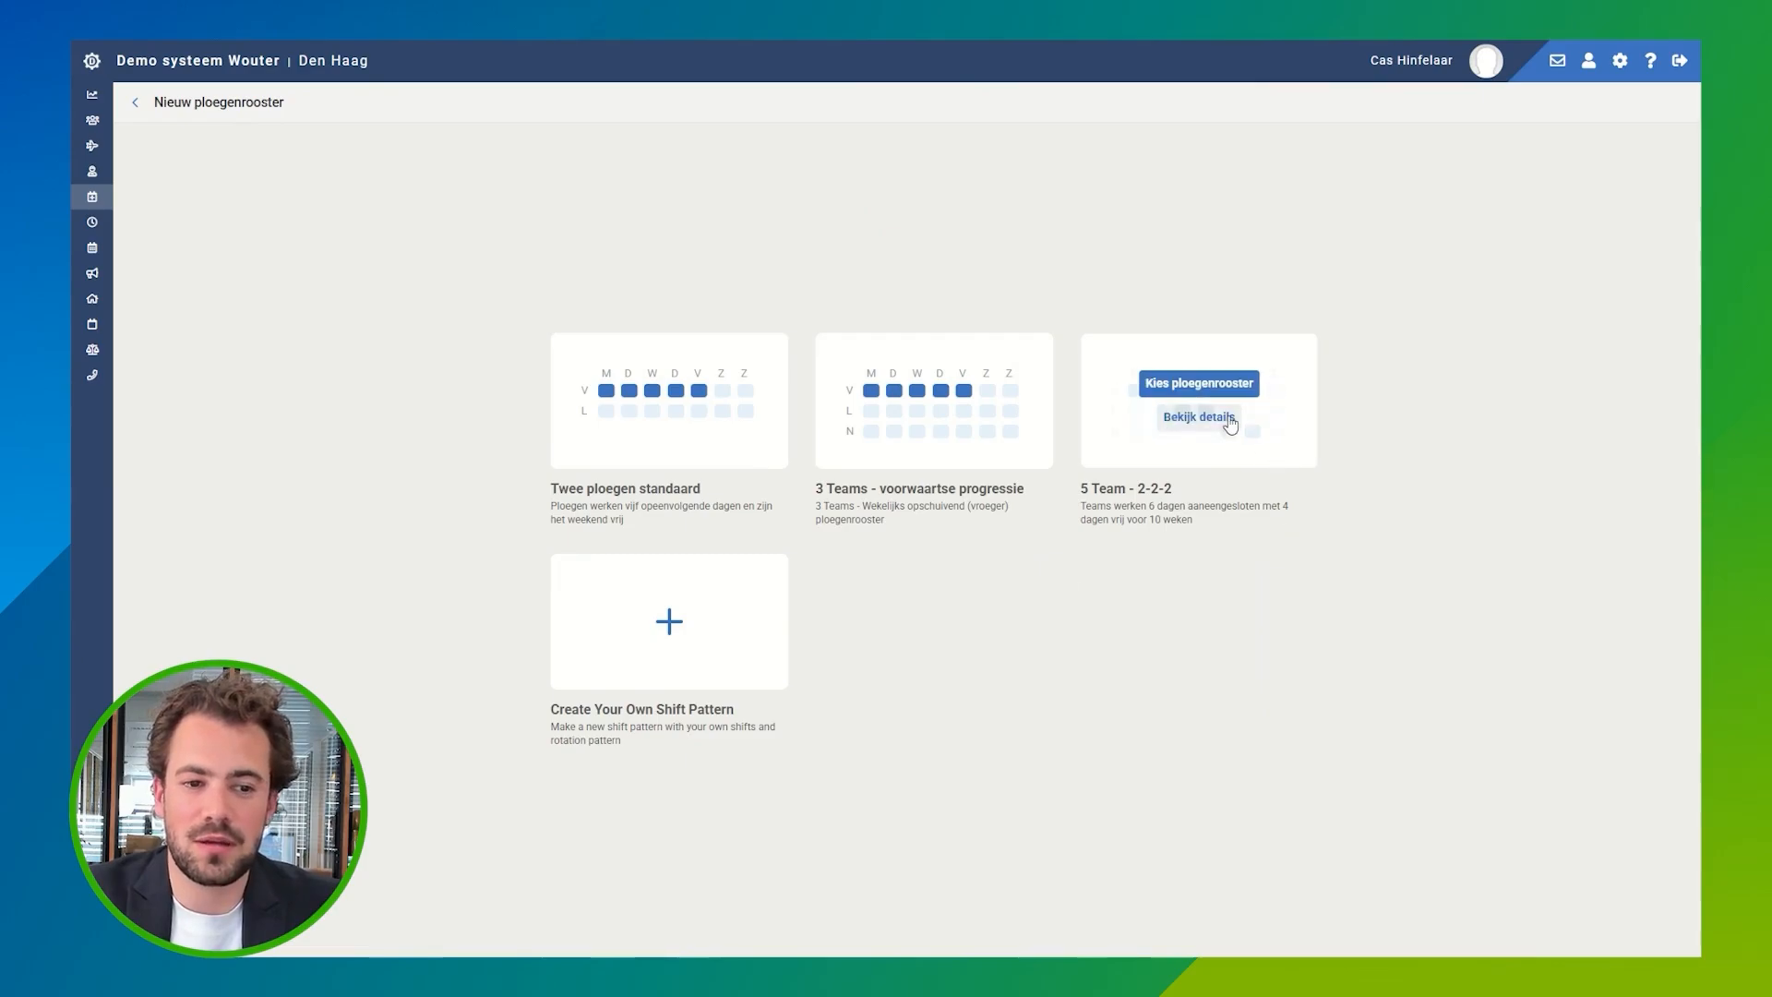
left_click(1230, 422)
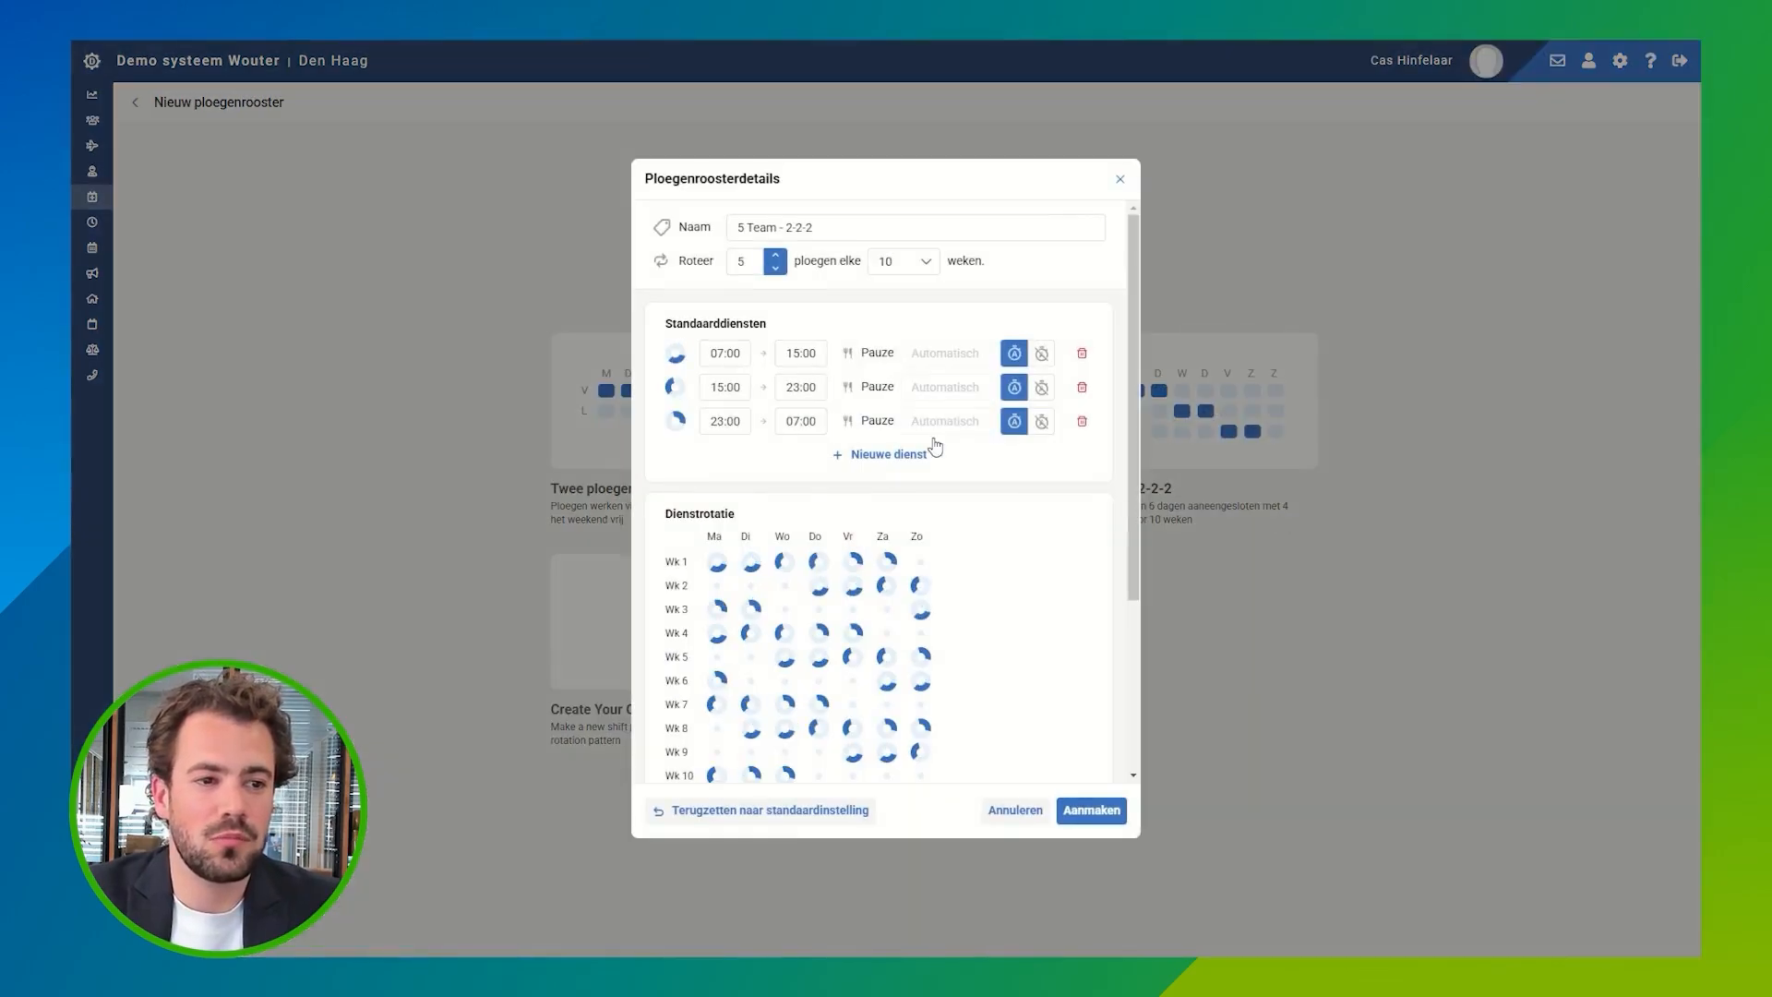
triple_click(761, 223)
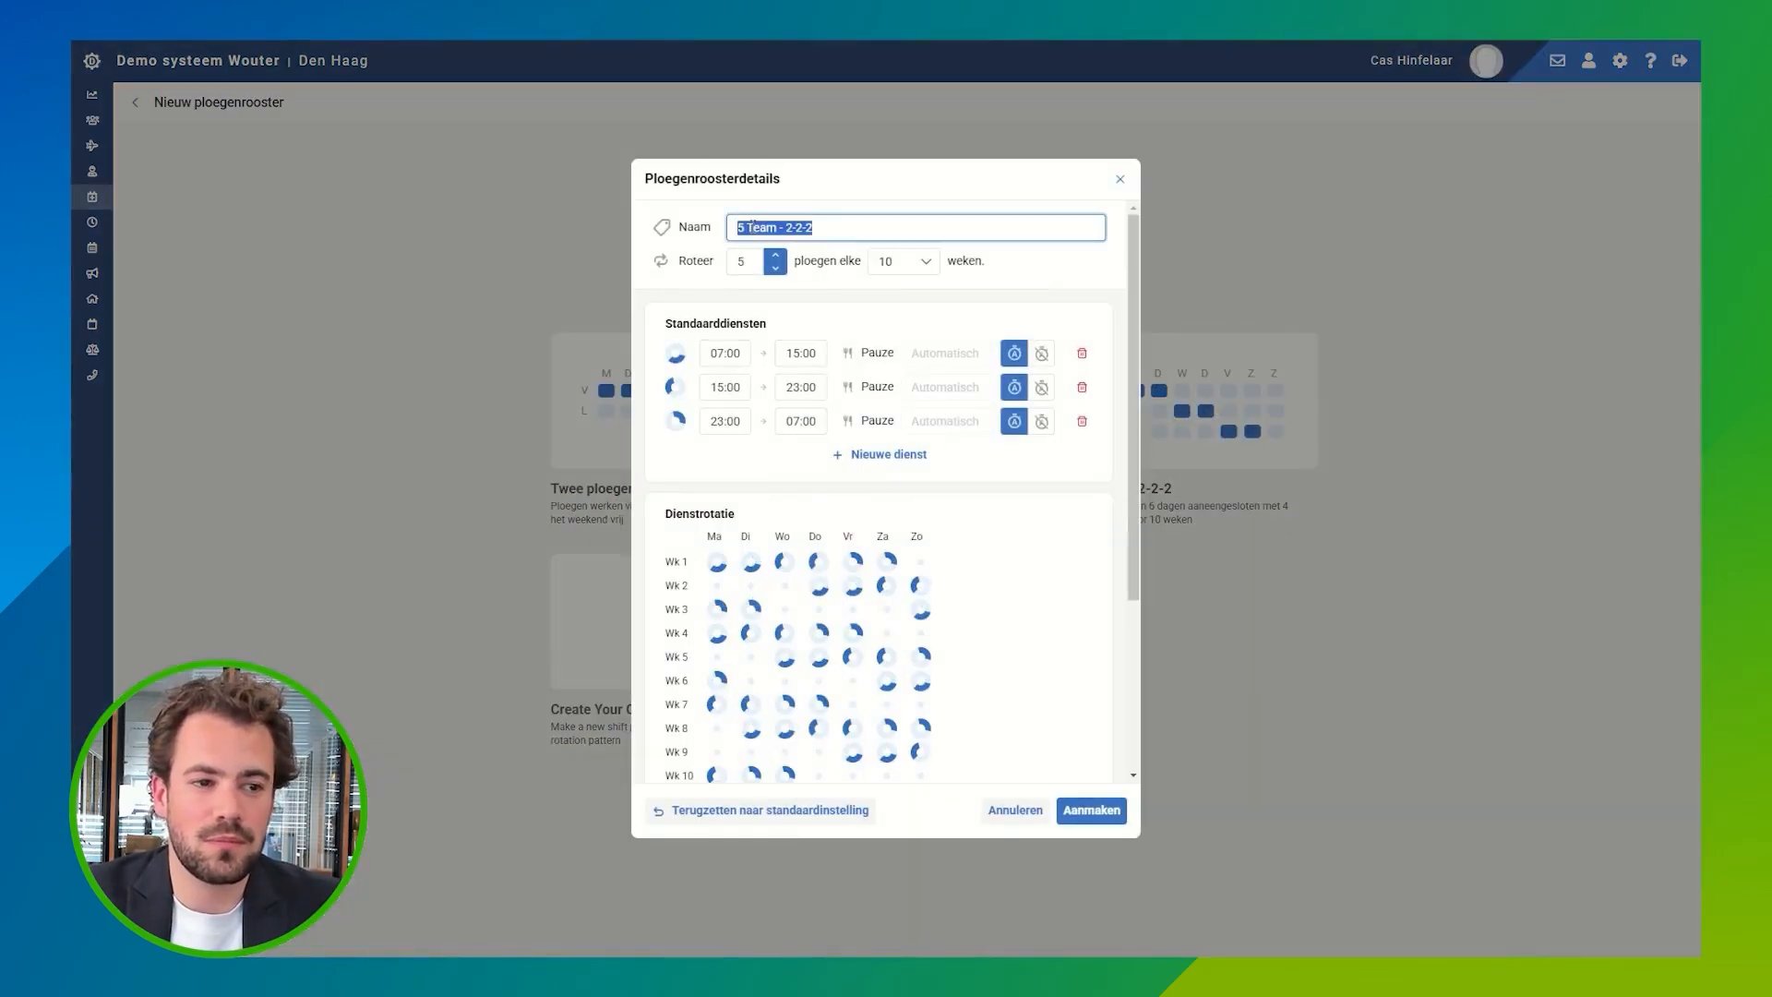
left_click(750, 293)
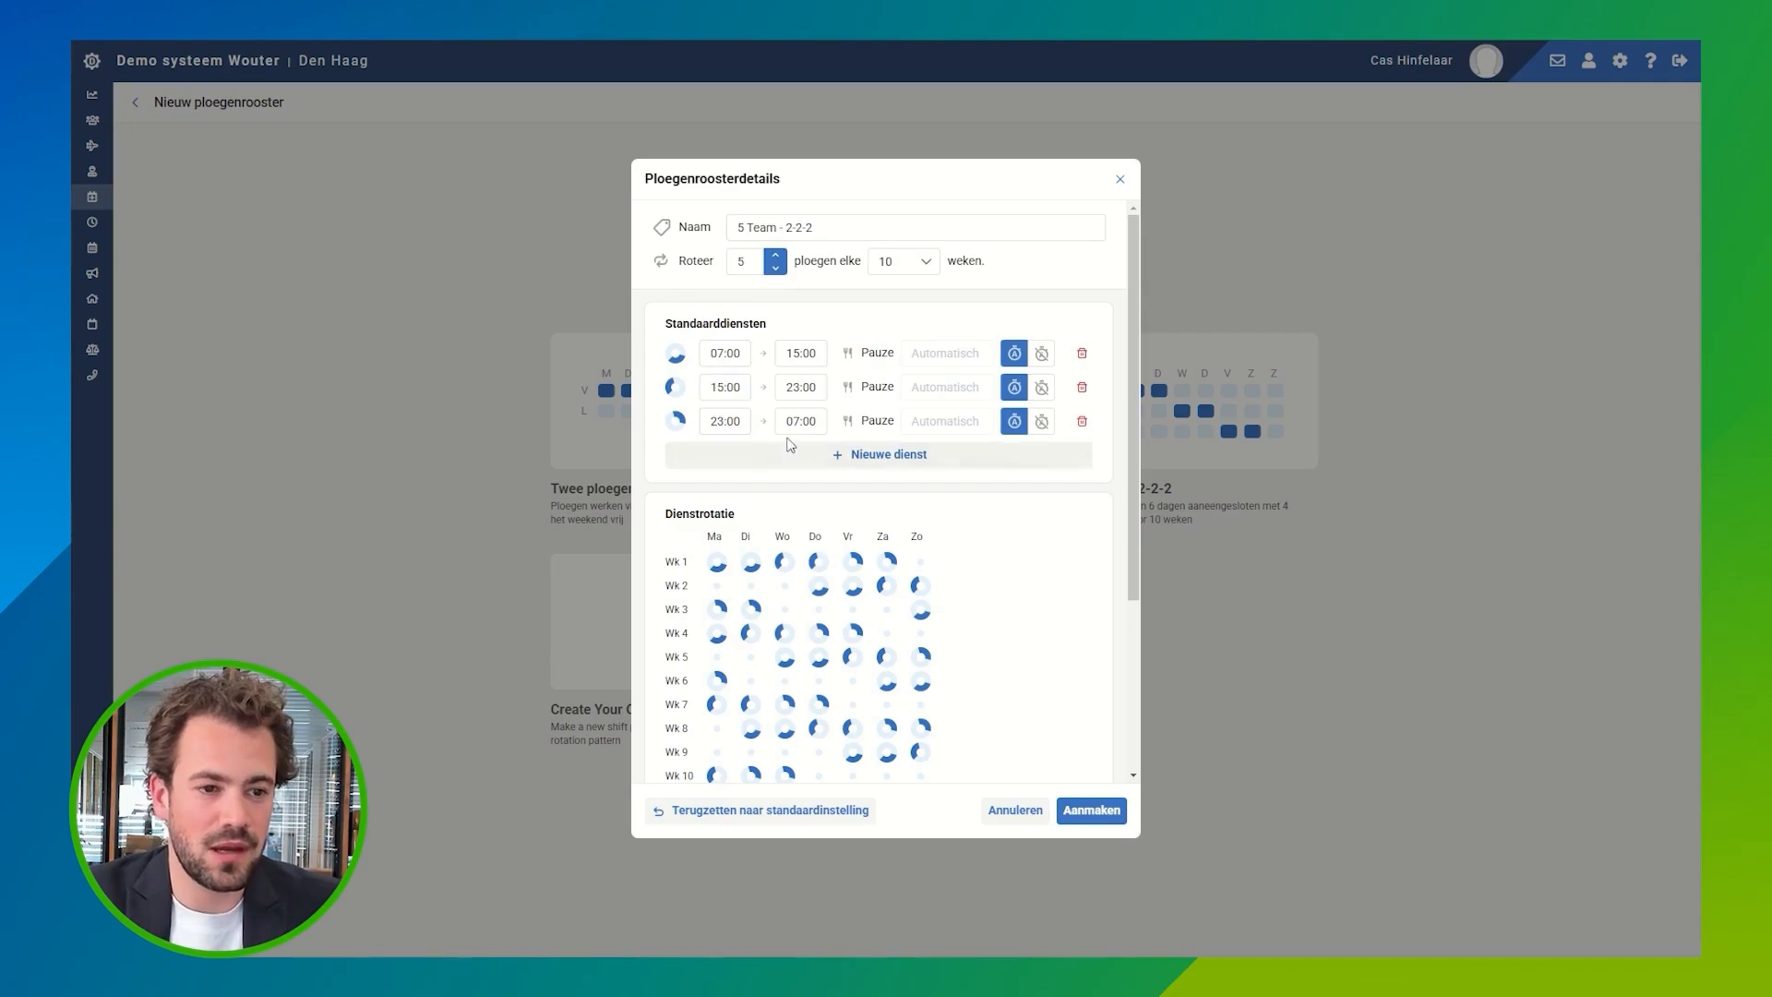
Step: Try changing the week 1 Friday shift in the service rotation to 07:00–15:00, and discard the new roster
scroll(886, 468, "down", 1)
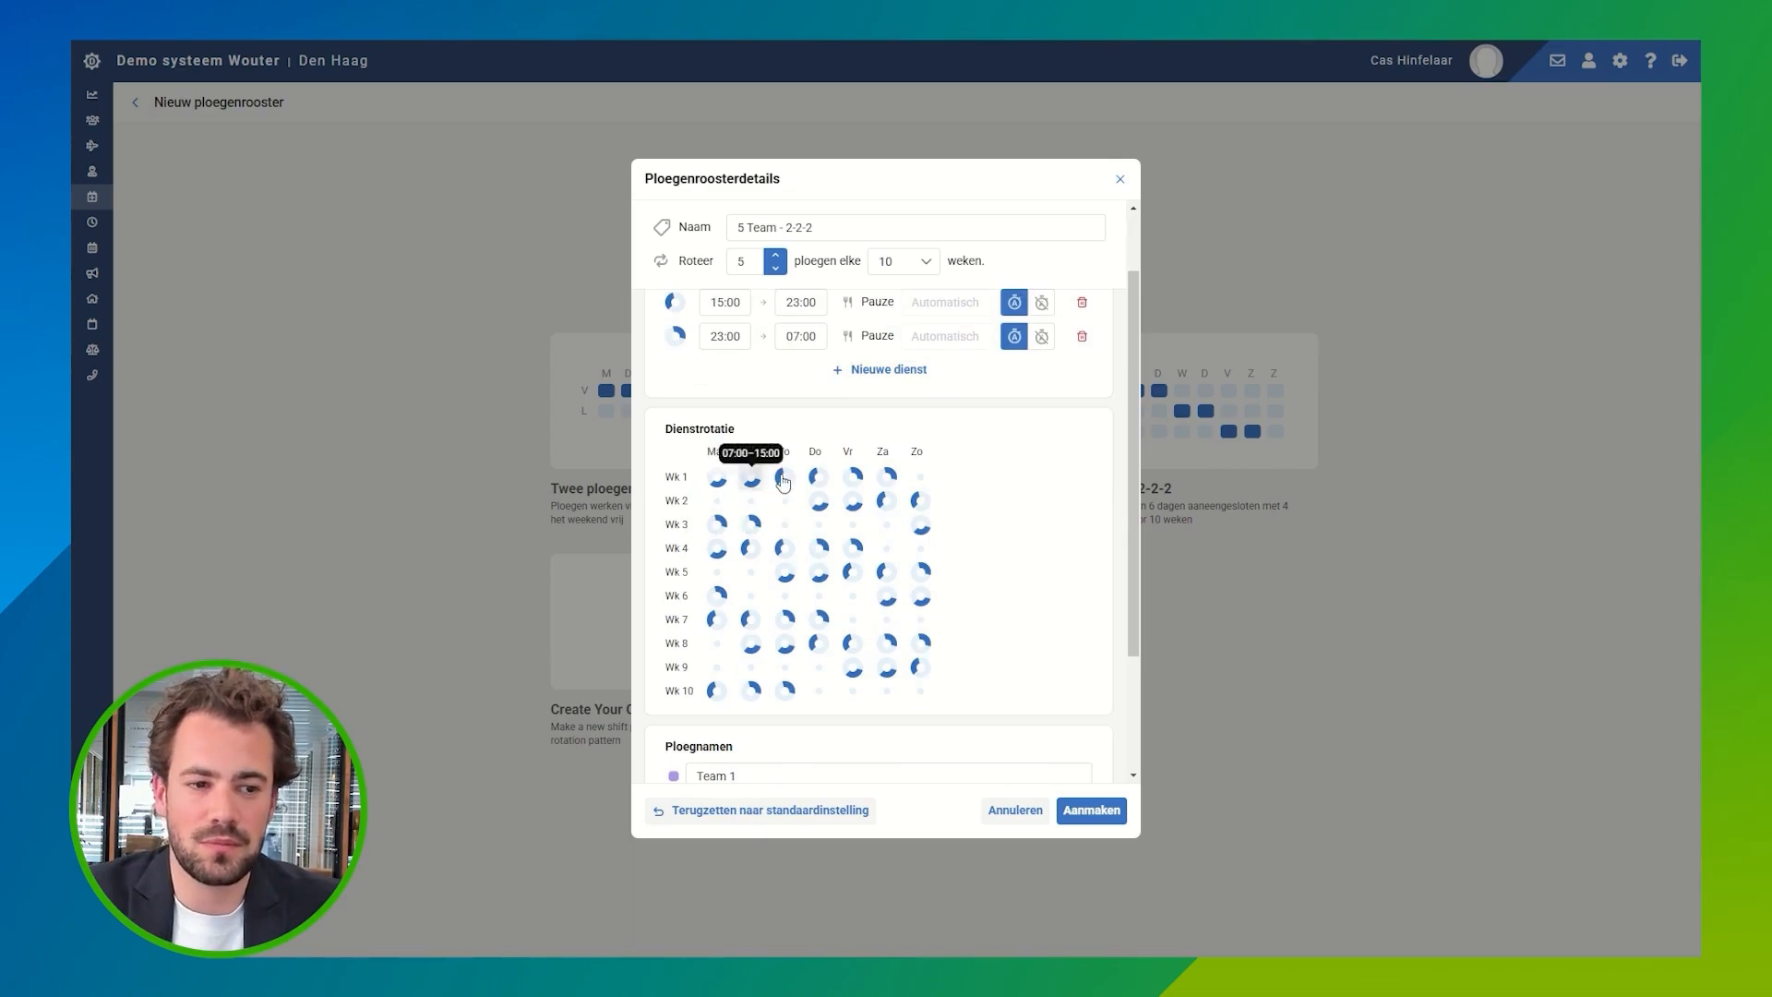
left_click(858, 482)
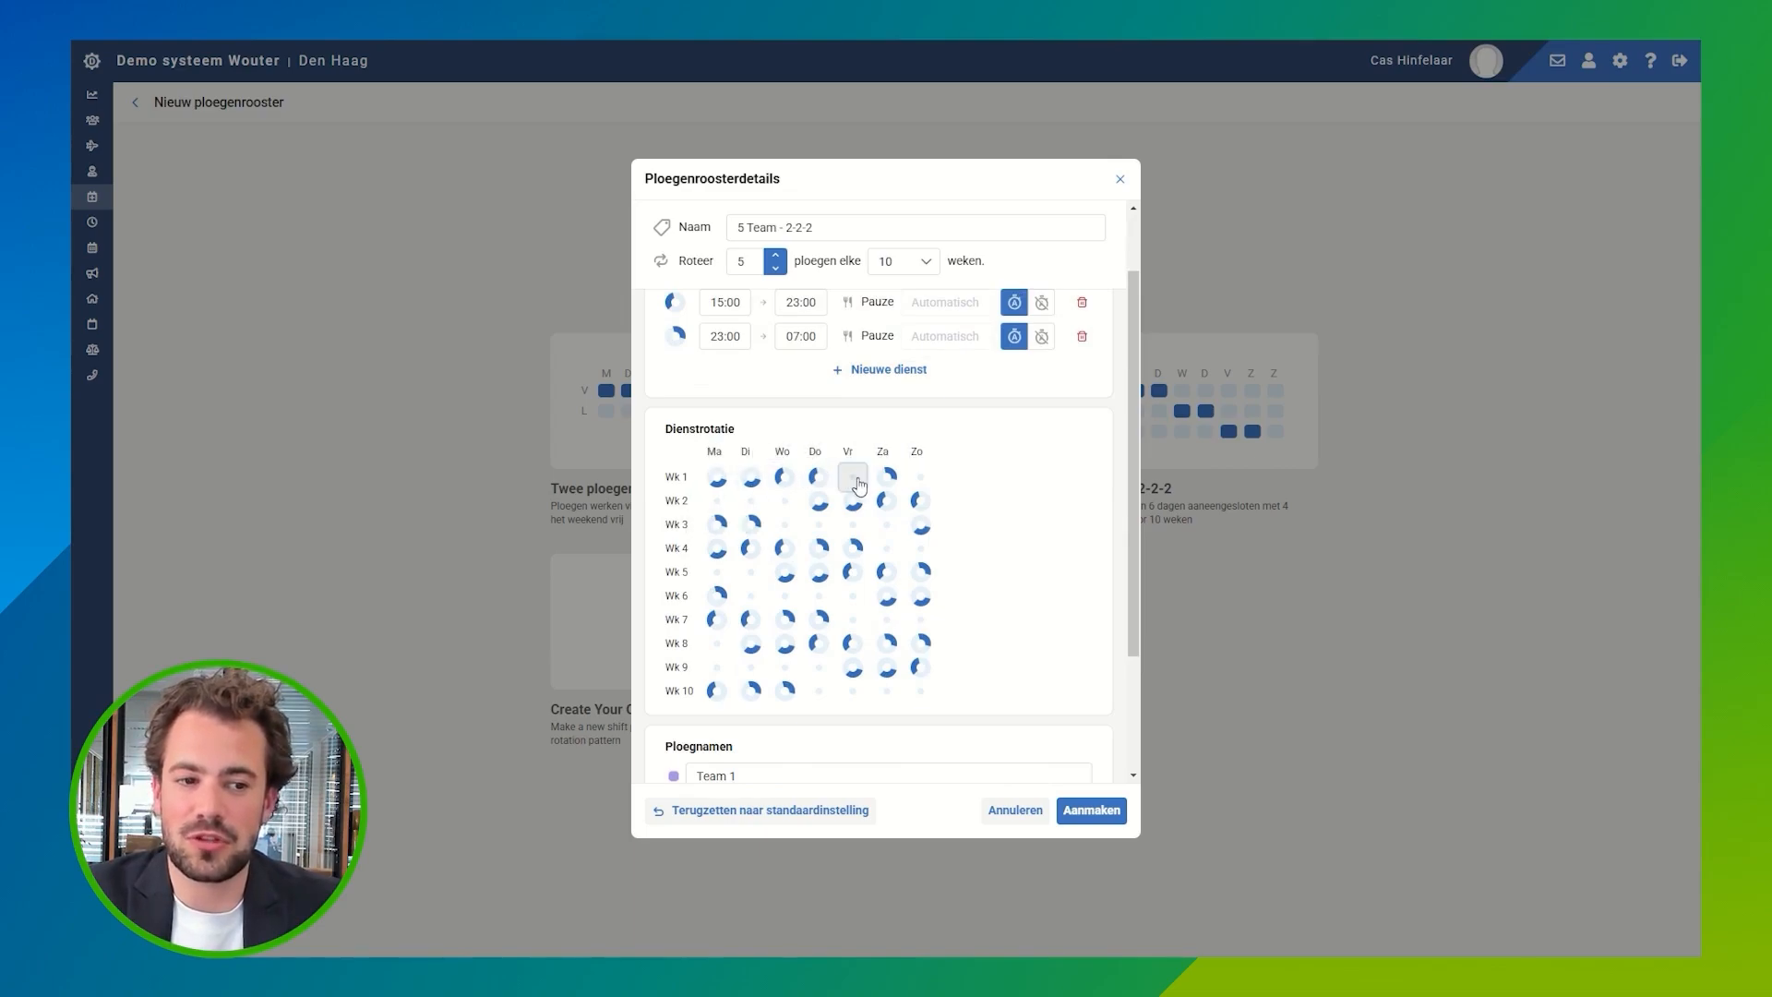
left_click(859, 482)
left_click(858, 482)
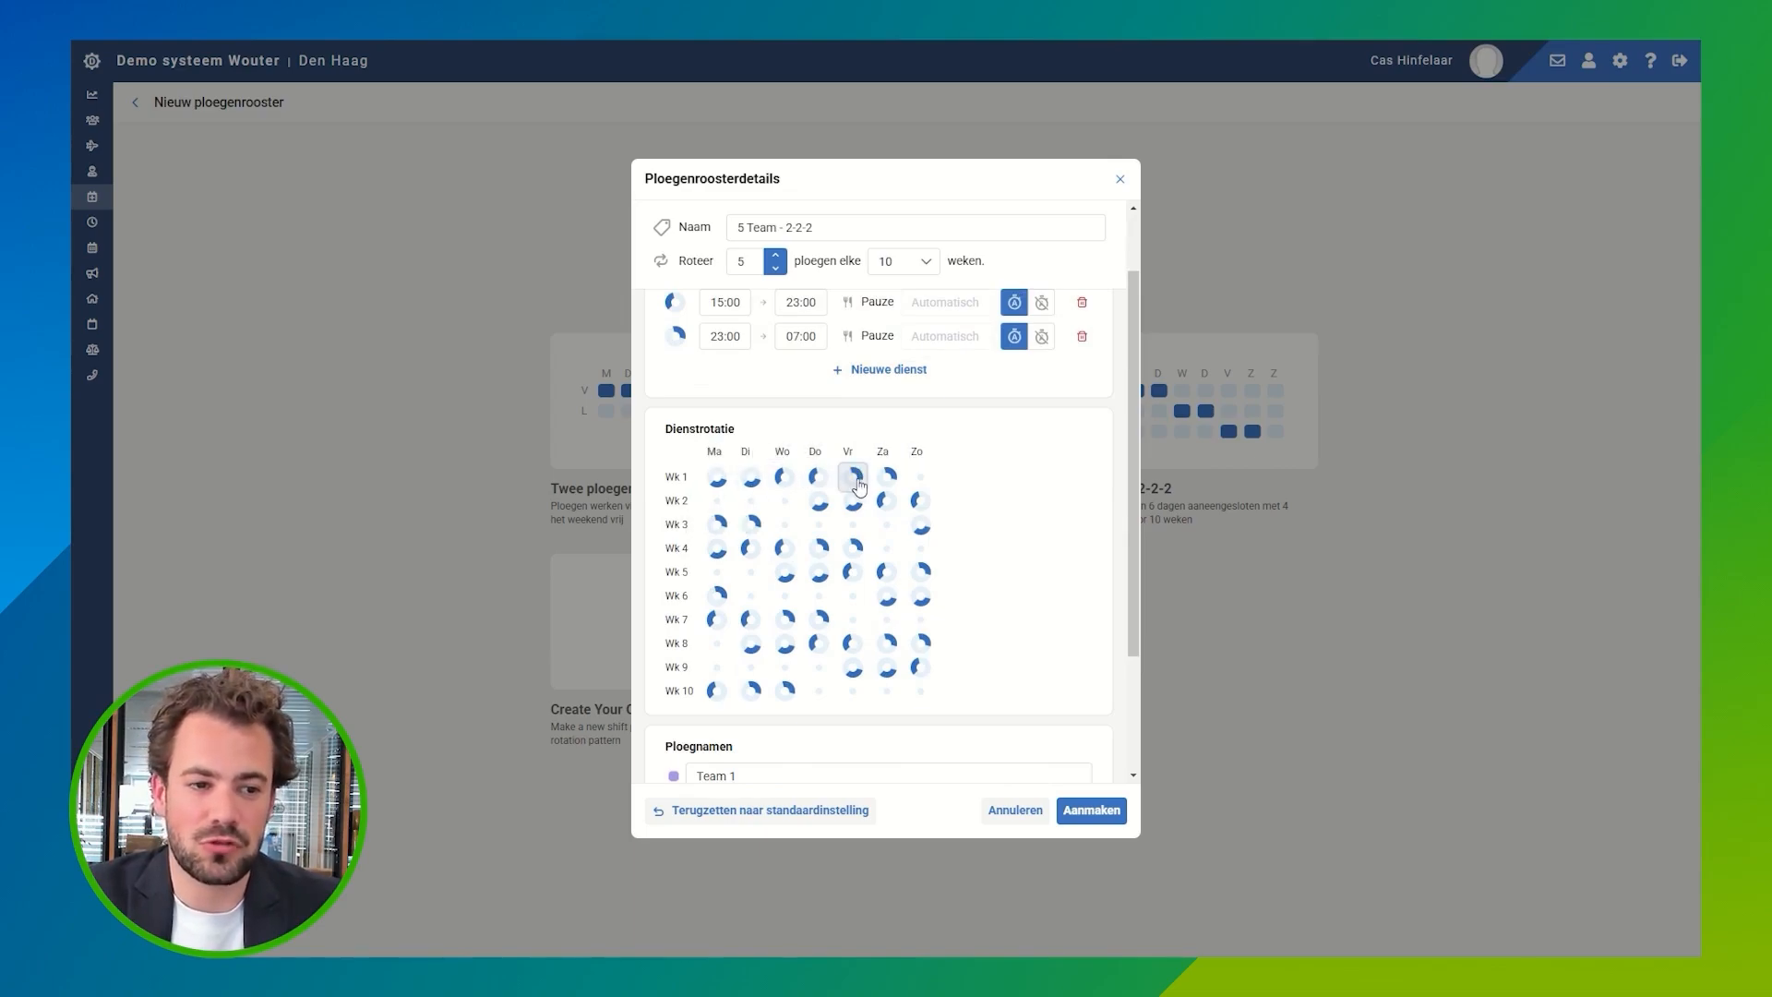
left_click(860, 485)
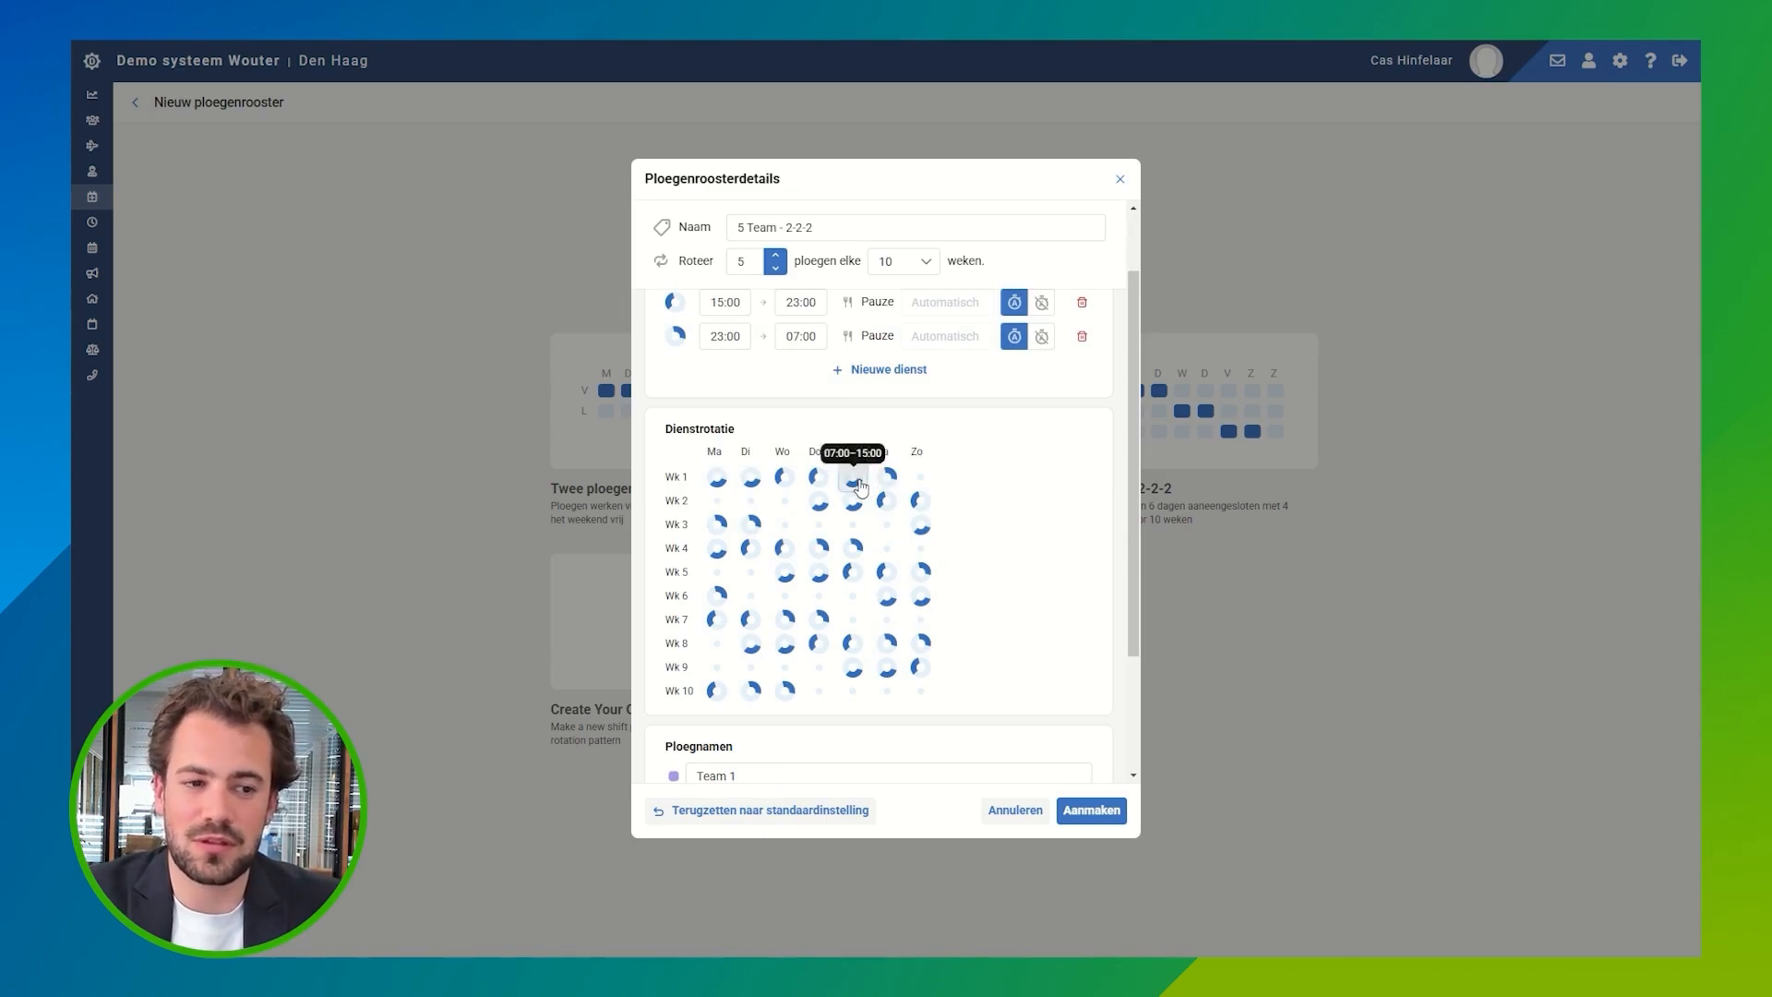
scroll(1004, 494, "down", 2)
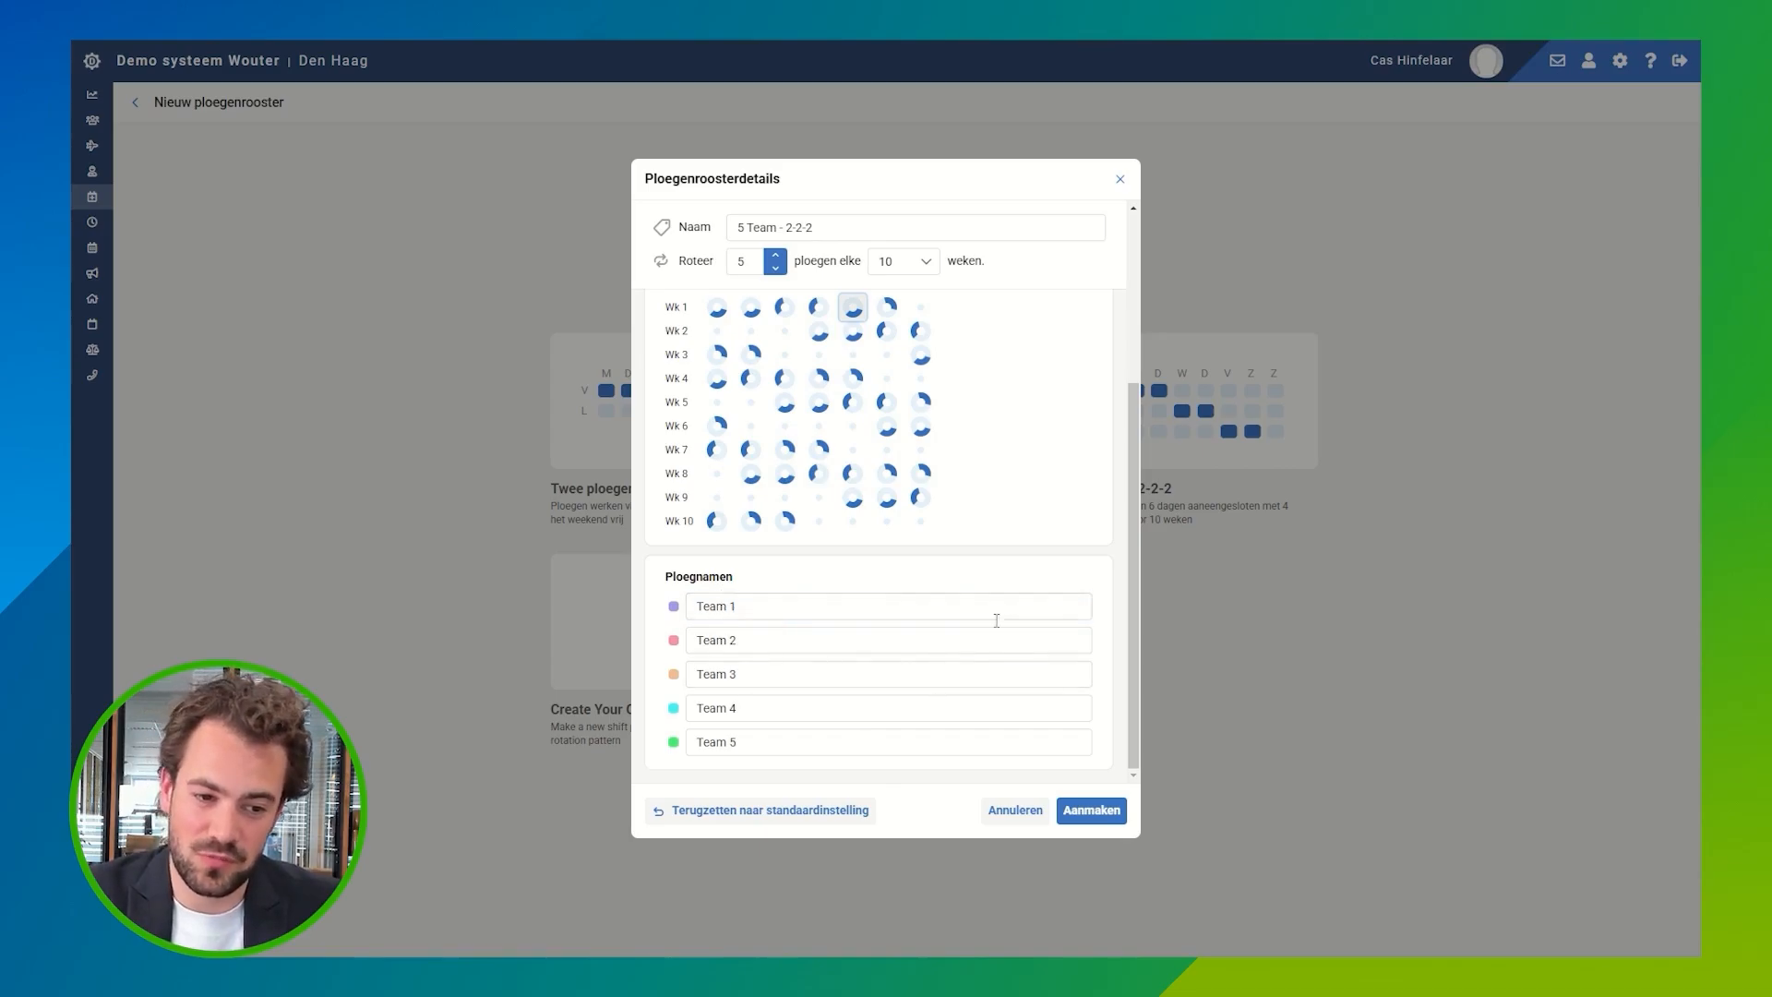
left_click(1015, 812)
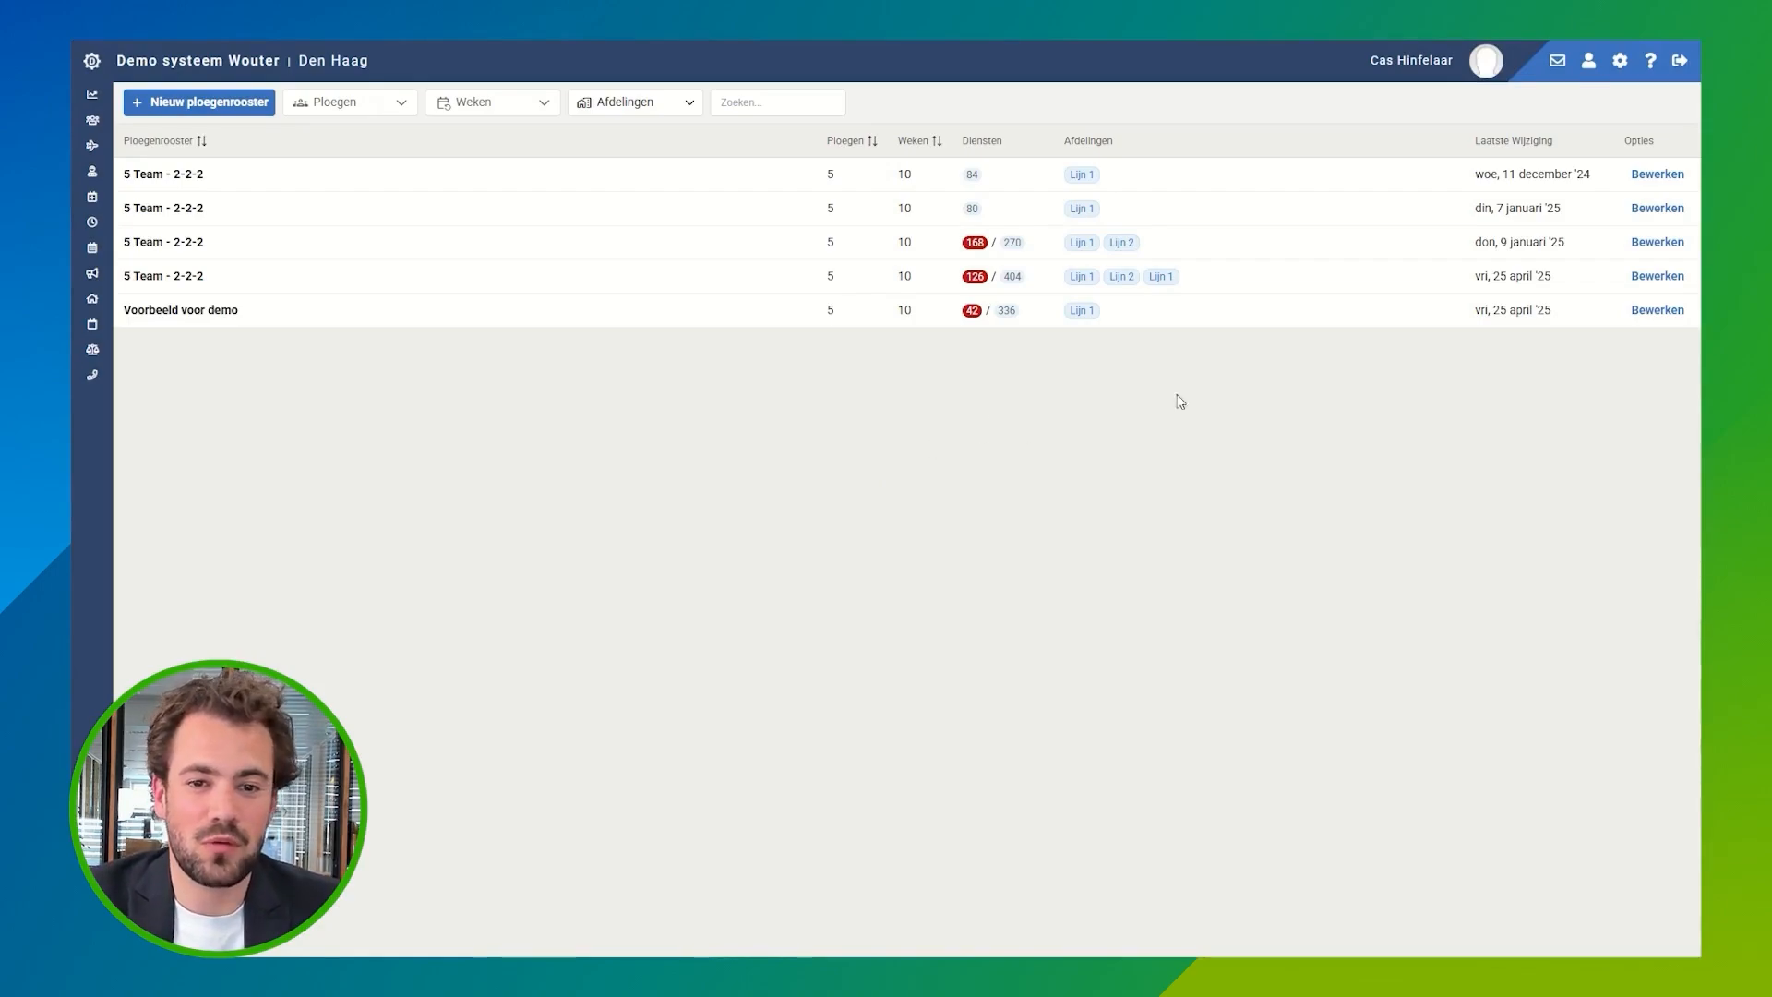
Step: Open the "Voorbeeld voor demo" team roster for editing and start new shifts in Productiehal A / Lijn 1 for Ploeg 5
left_click(1652, 311)
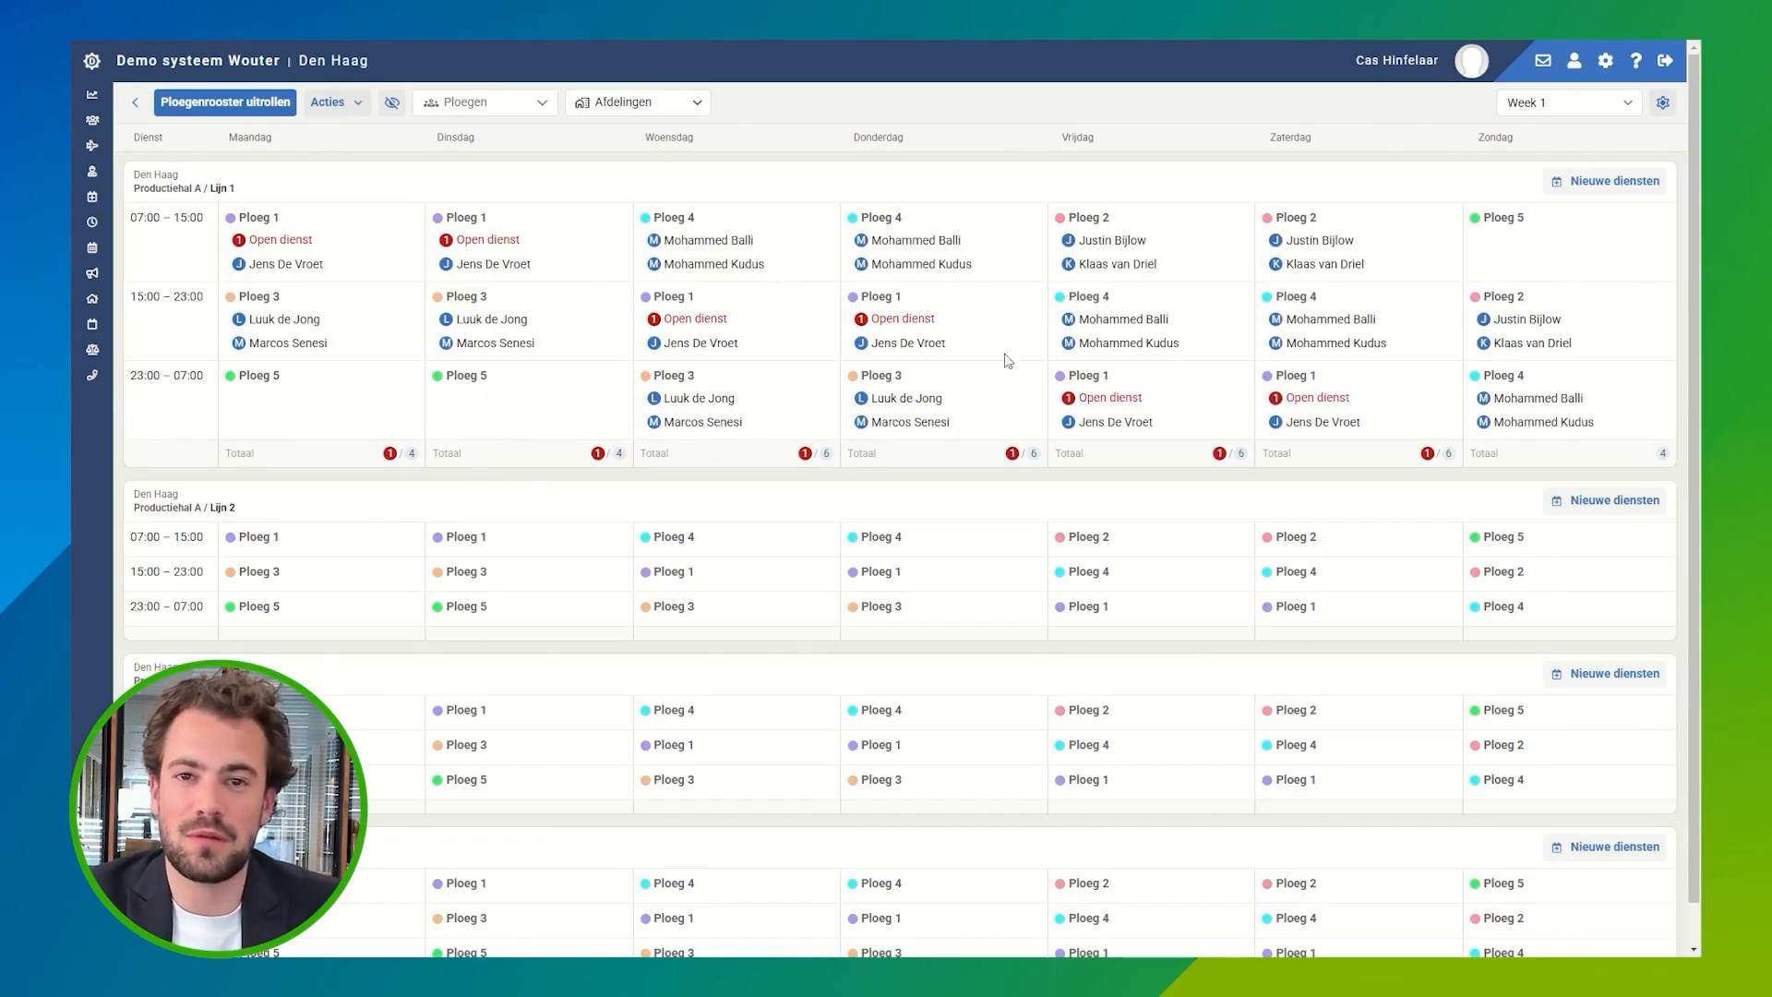
left_click(1615, 182)
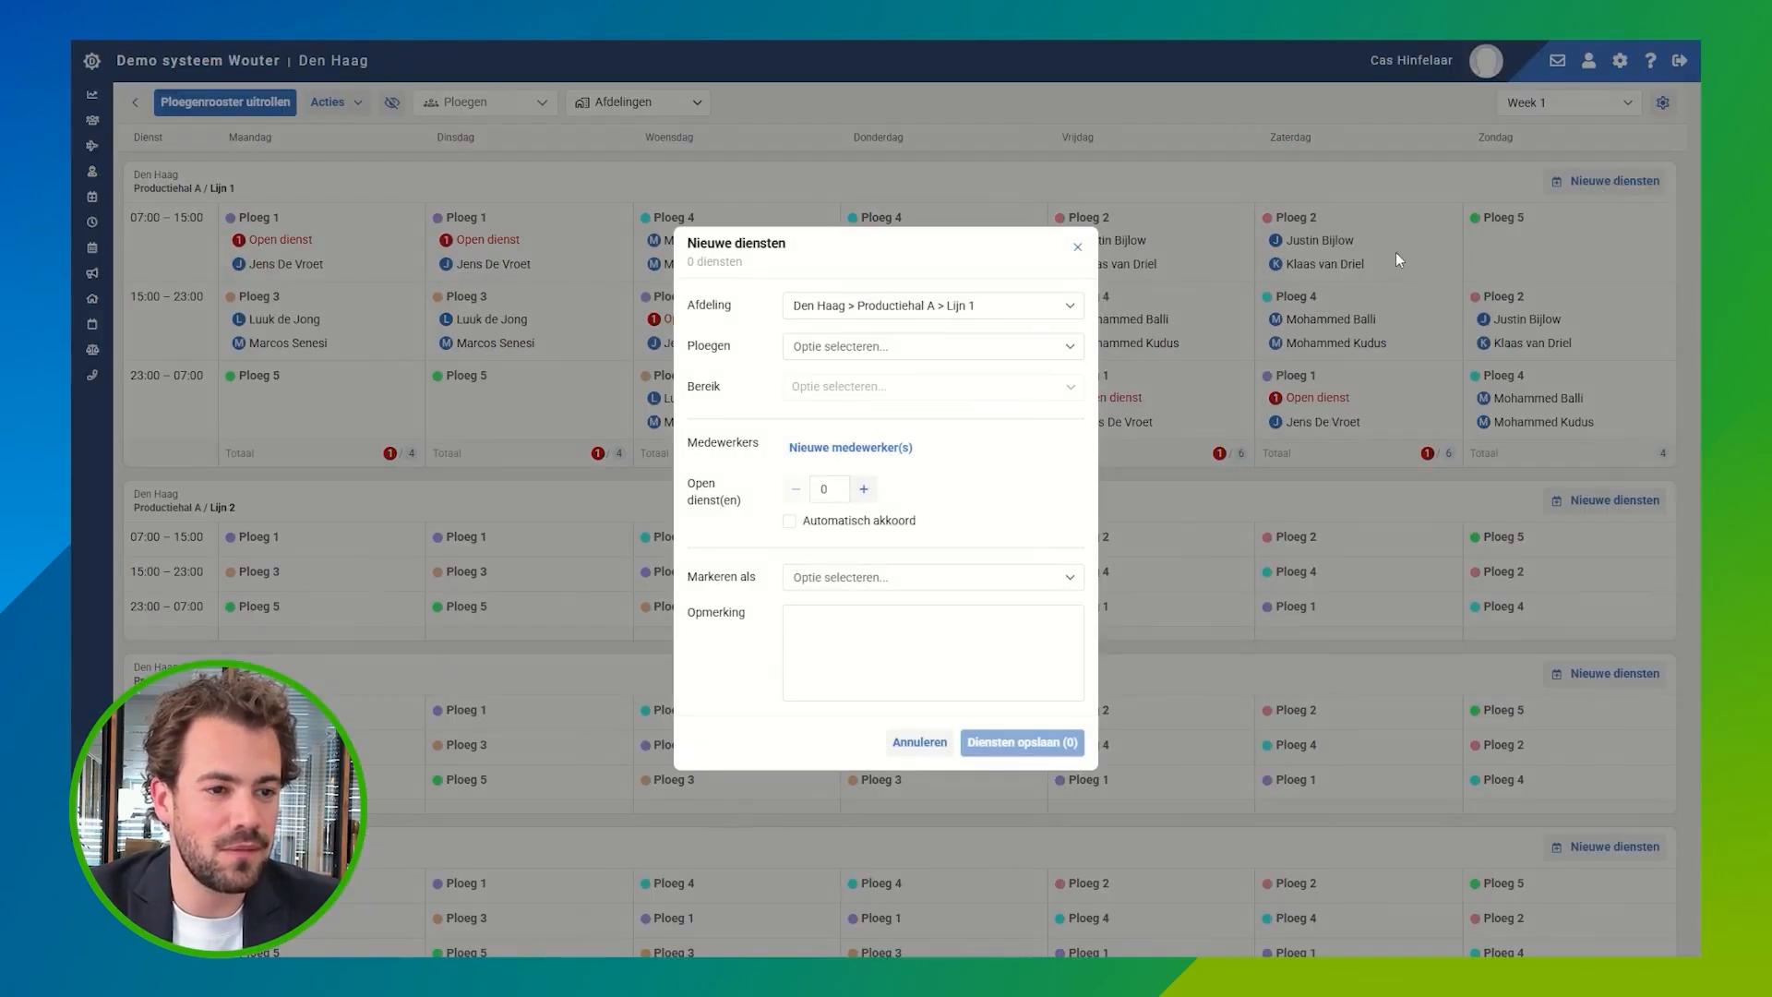
left_click(955, 347)
left_click(849, 488)
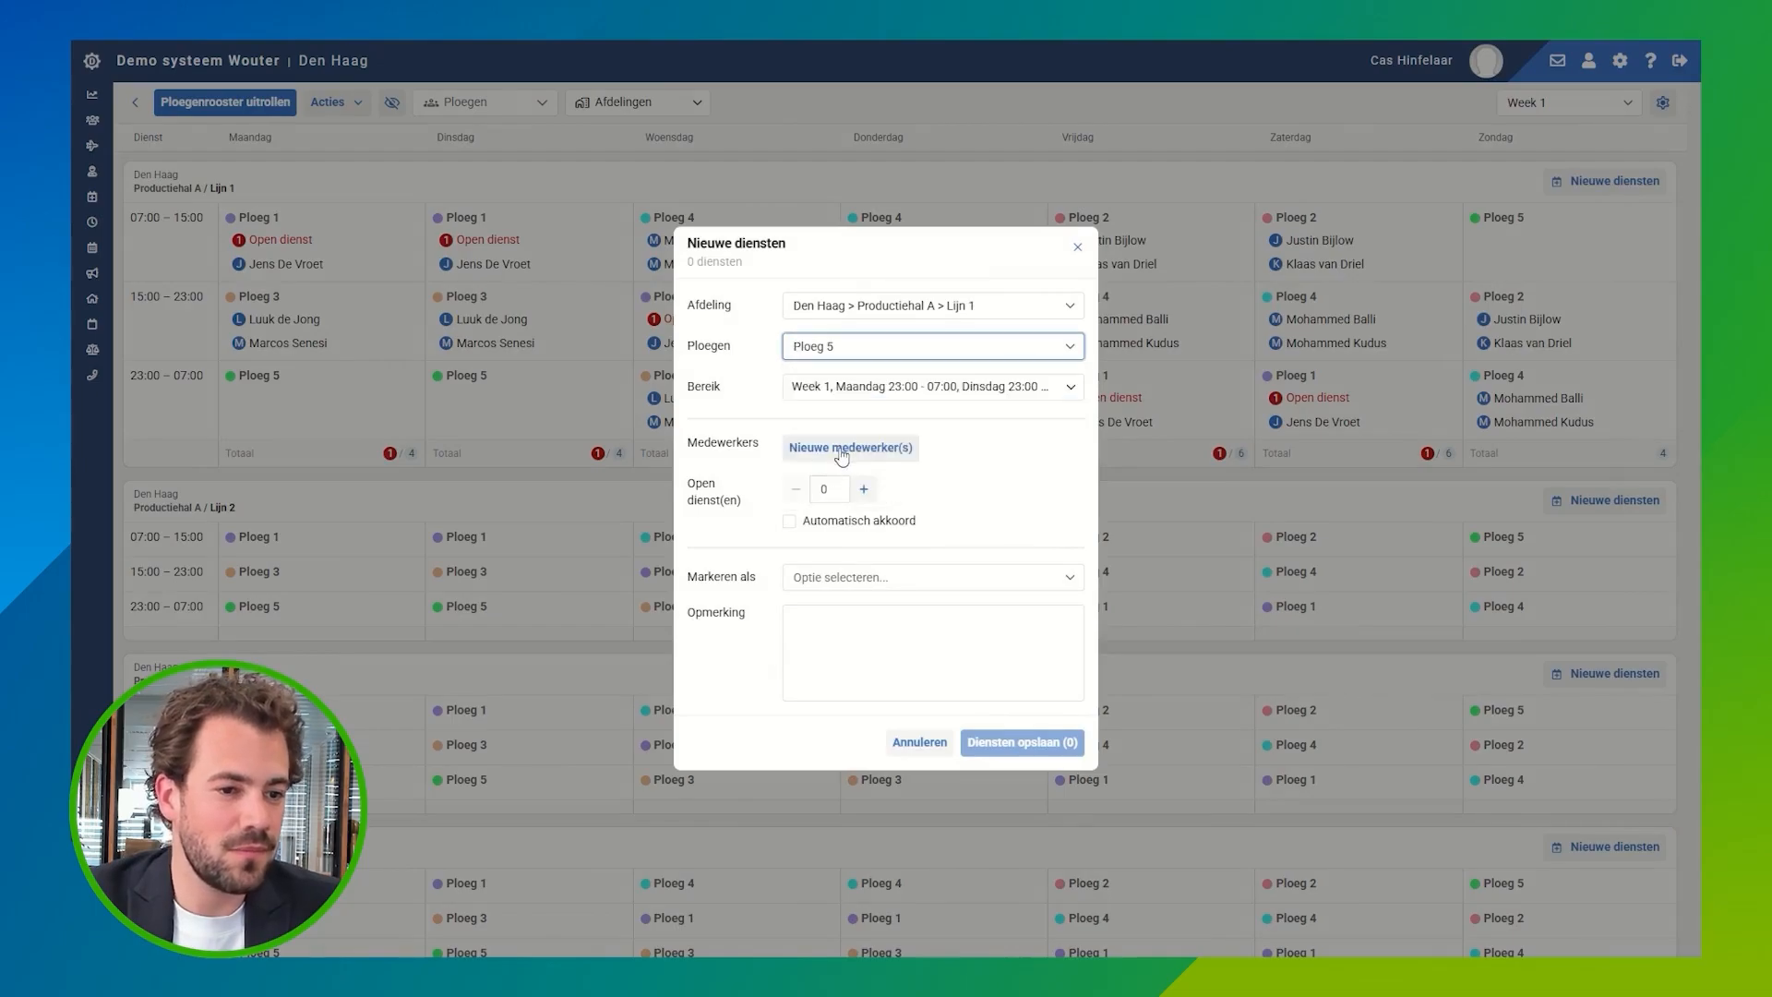
Step: Add the first and second-to-last listed employees, both without a team, to the new Ploeg 5 shifts and save them
left_click(850, 447)
left_click(468, 394)
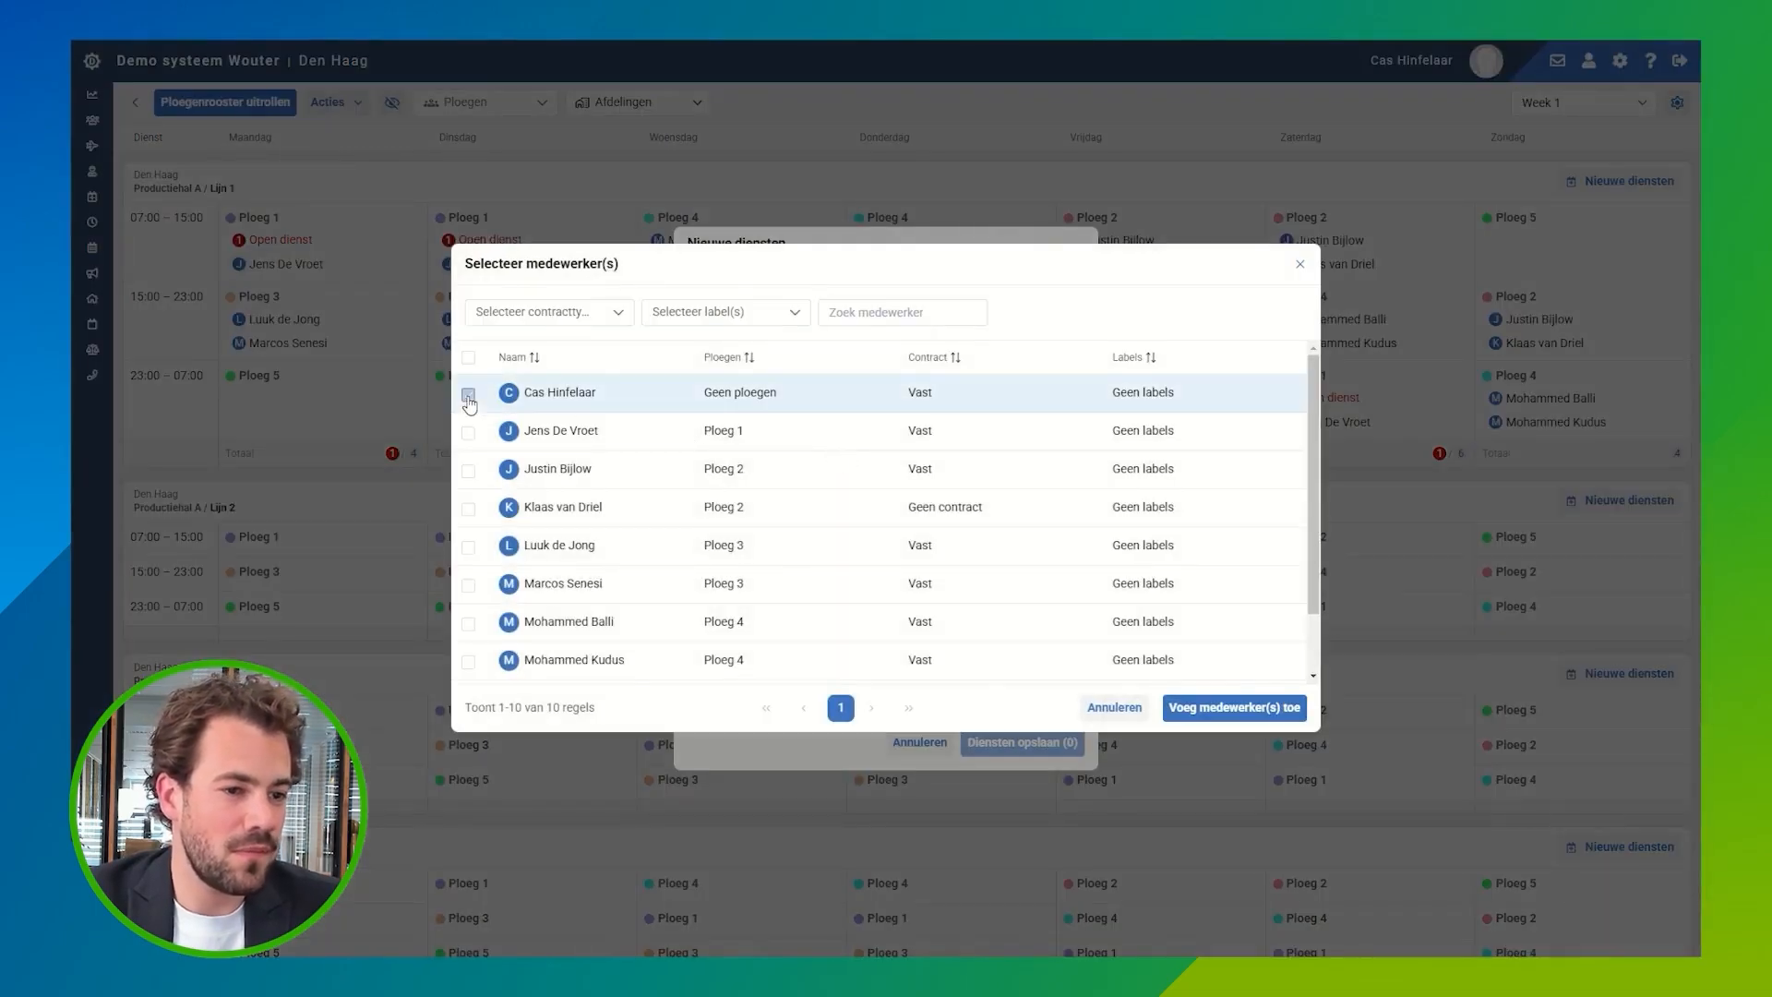
scroll(540, 659, "down", 1)
left_click(468, 627)
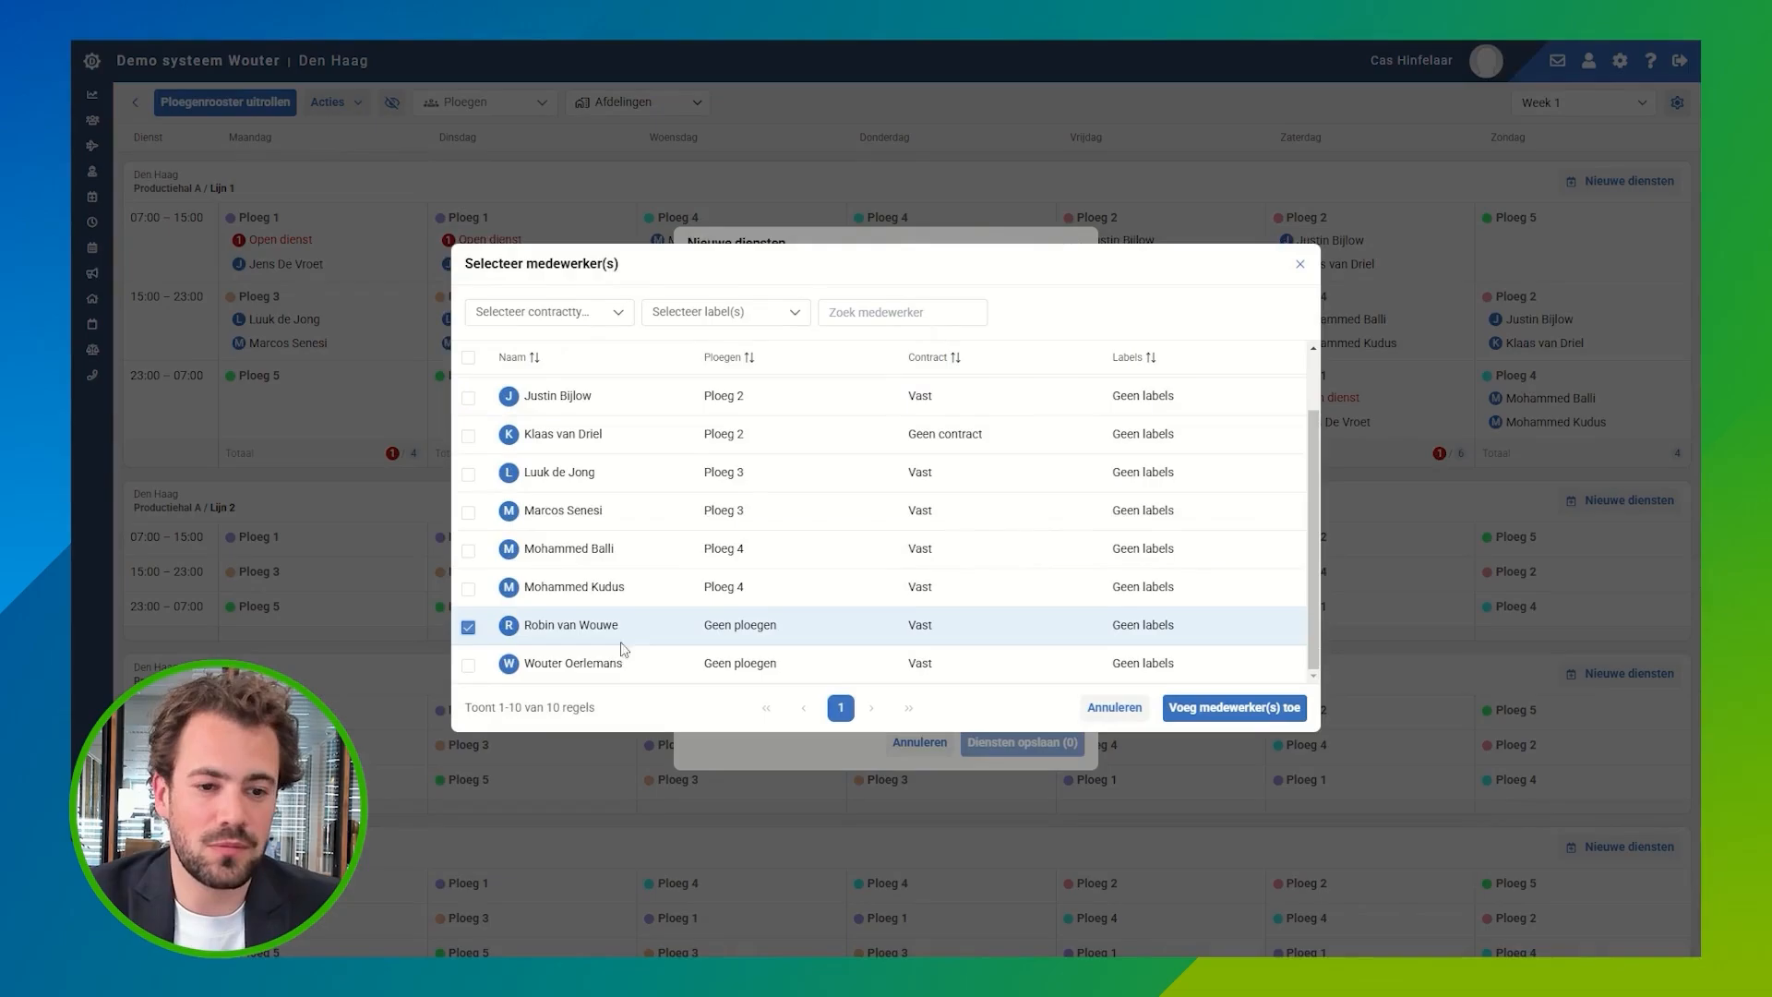
left_click(1235, 708)
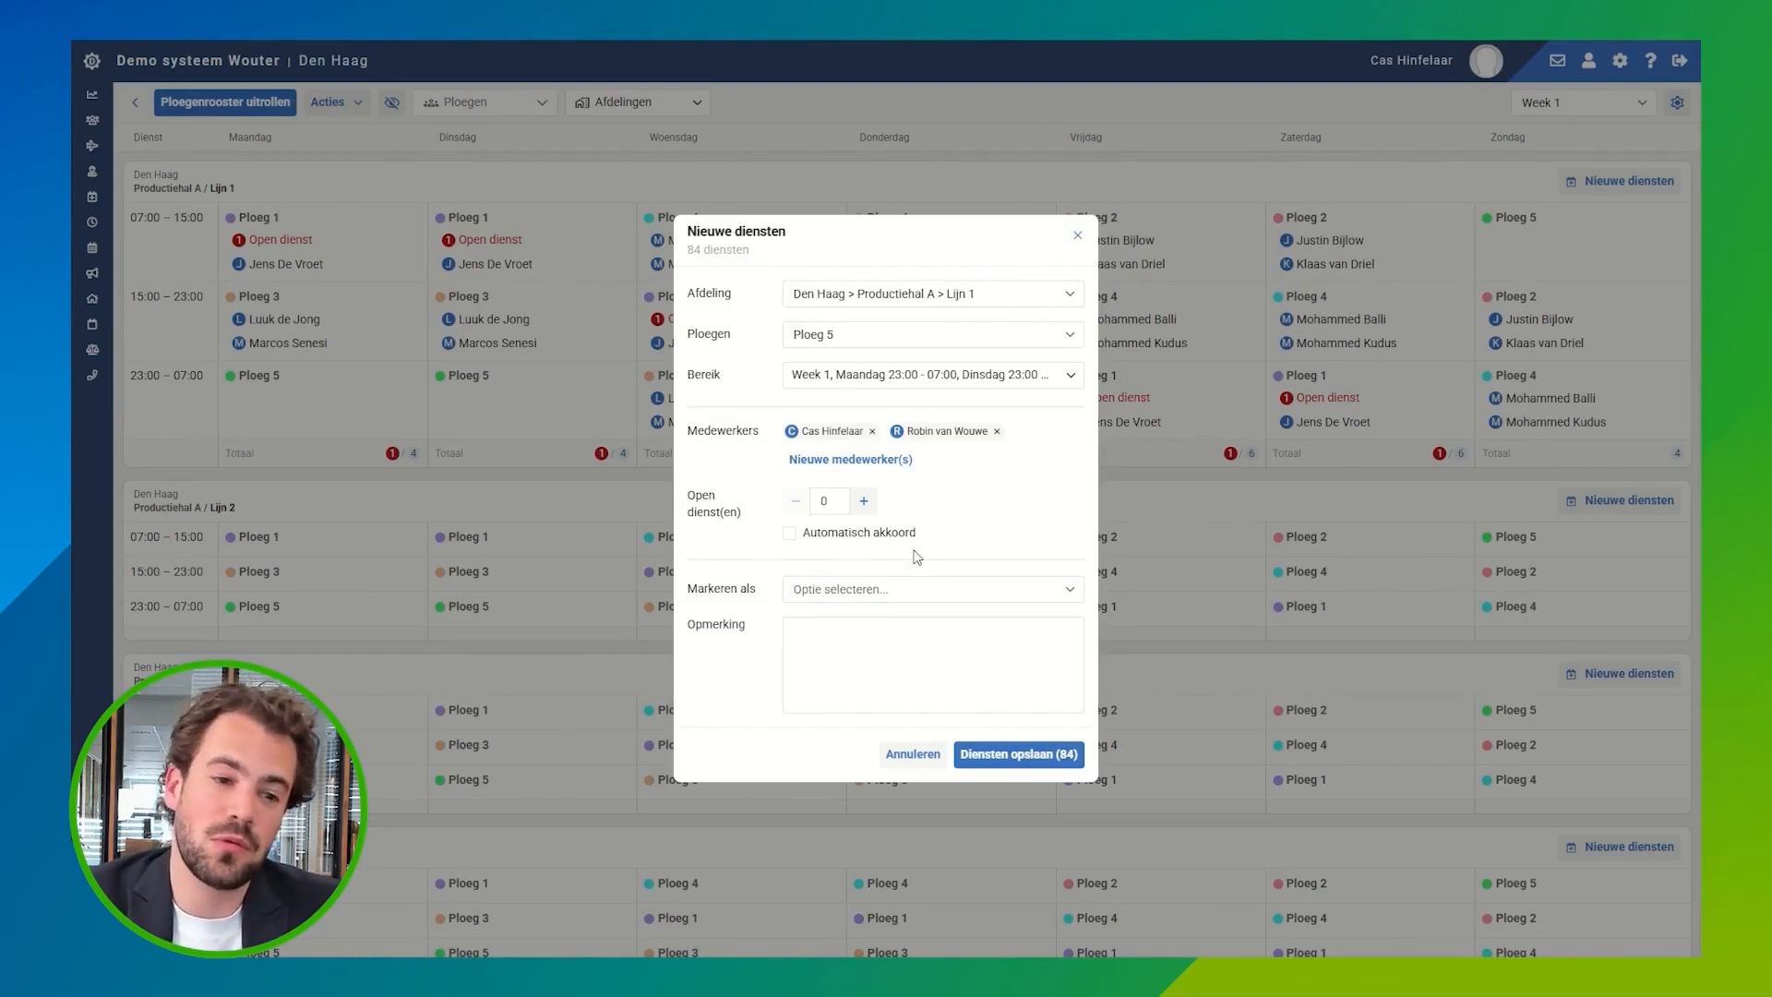
left_click(1018, 754)
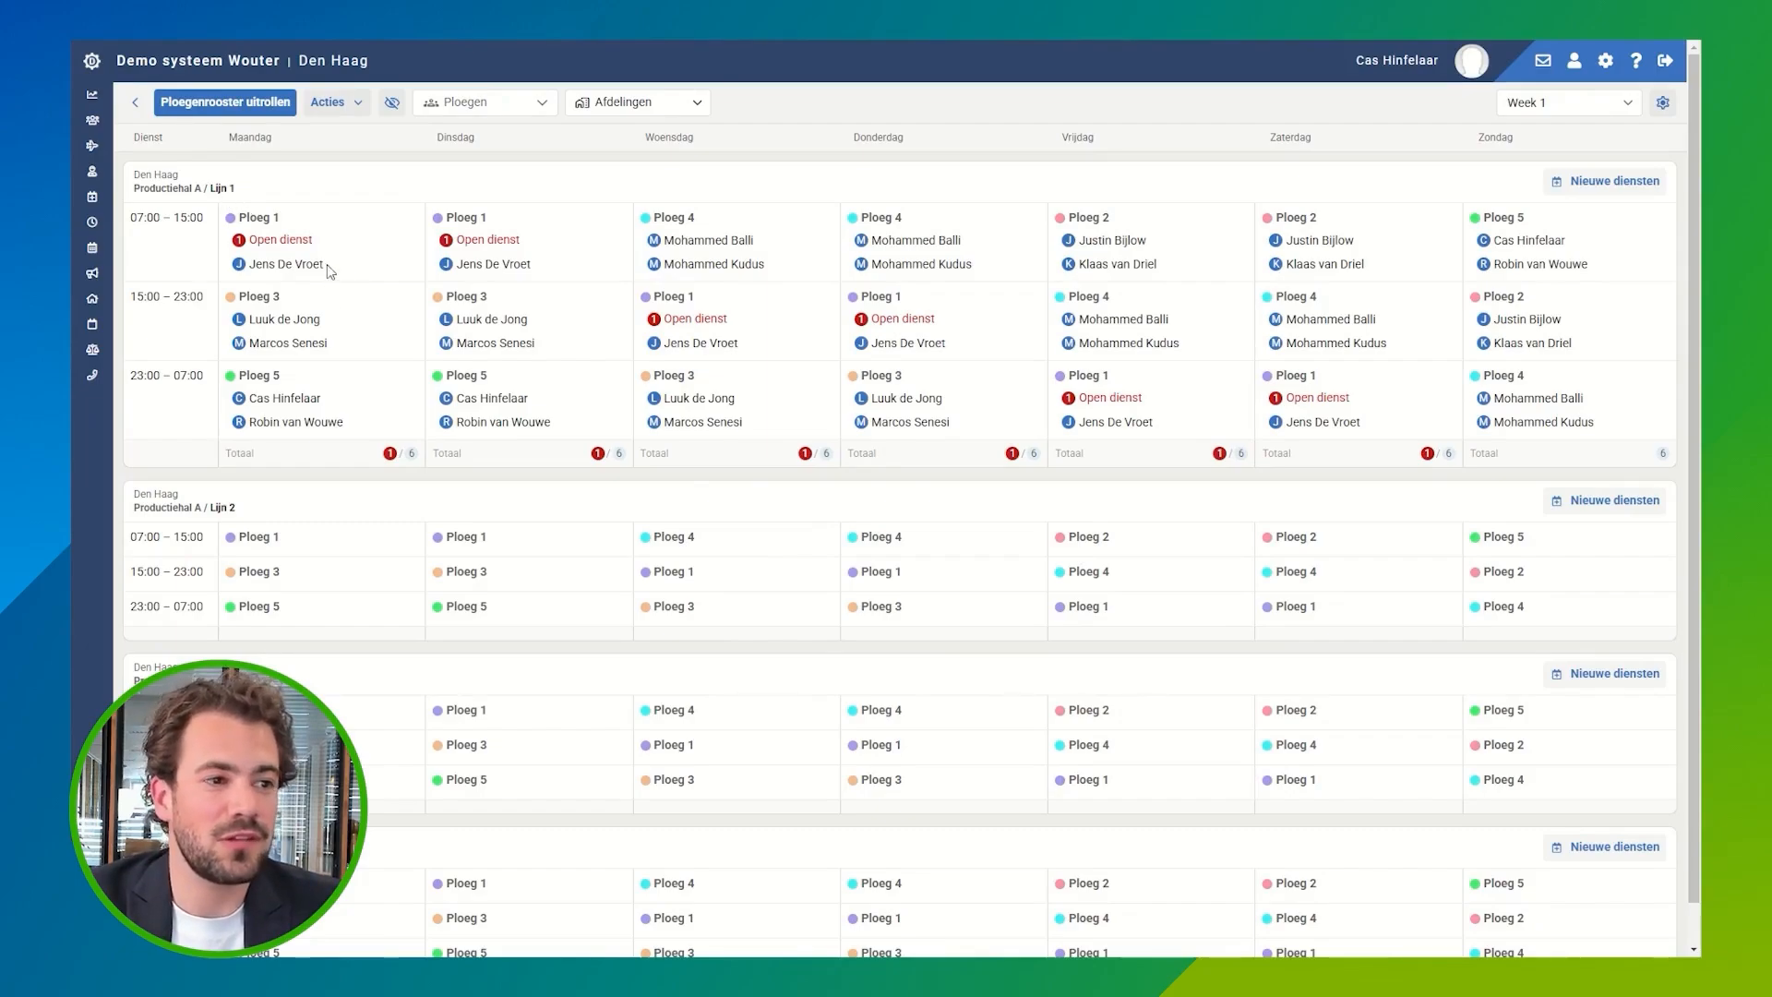
Step: Set the team roster's rollout period from 28 Apr 2025 to 6 Jul 2025
left_click(247, 109)
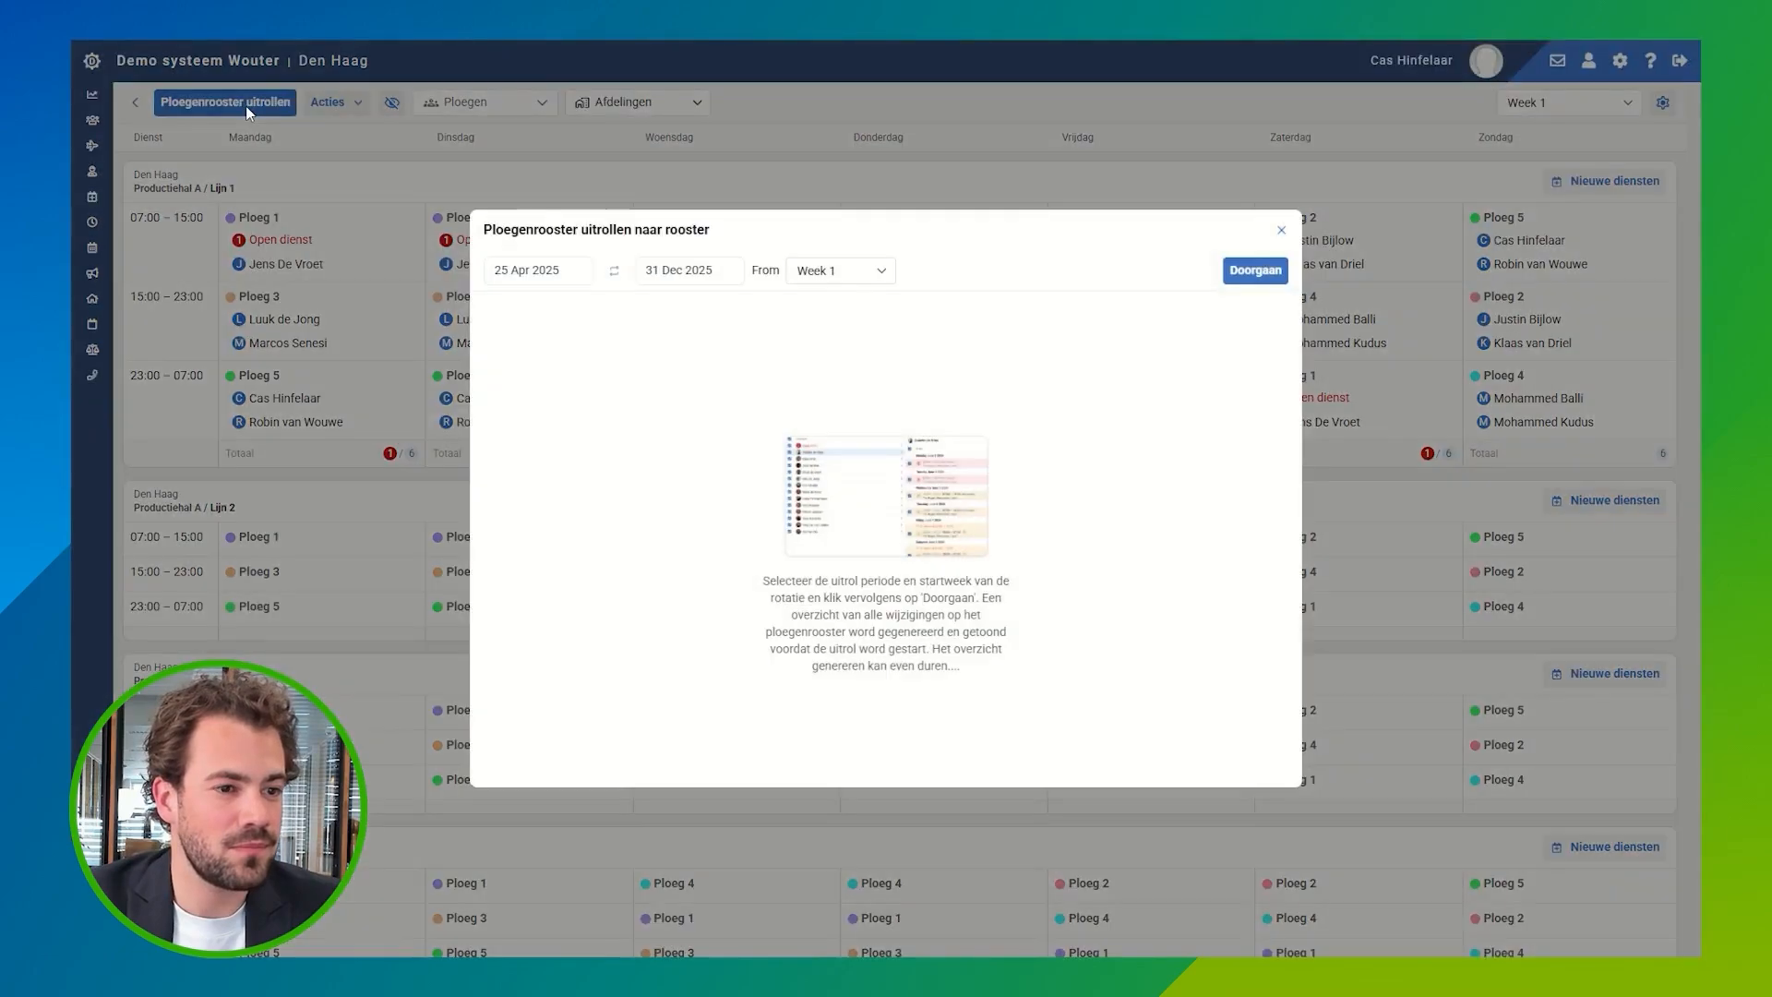
left_click(549, 278)
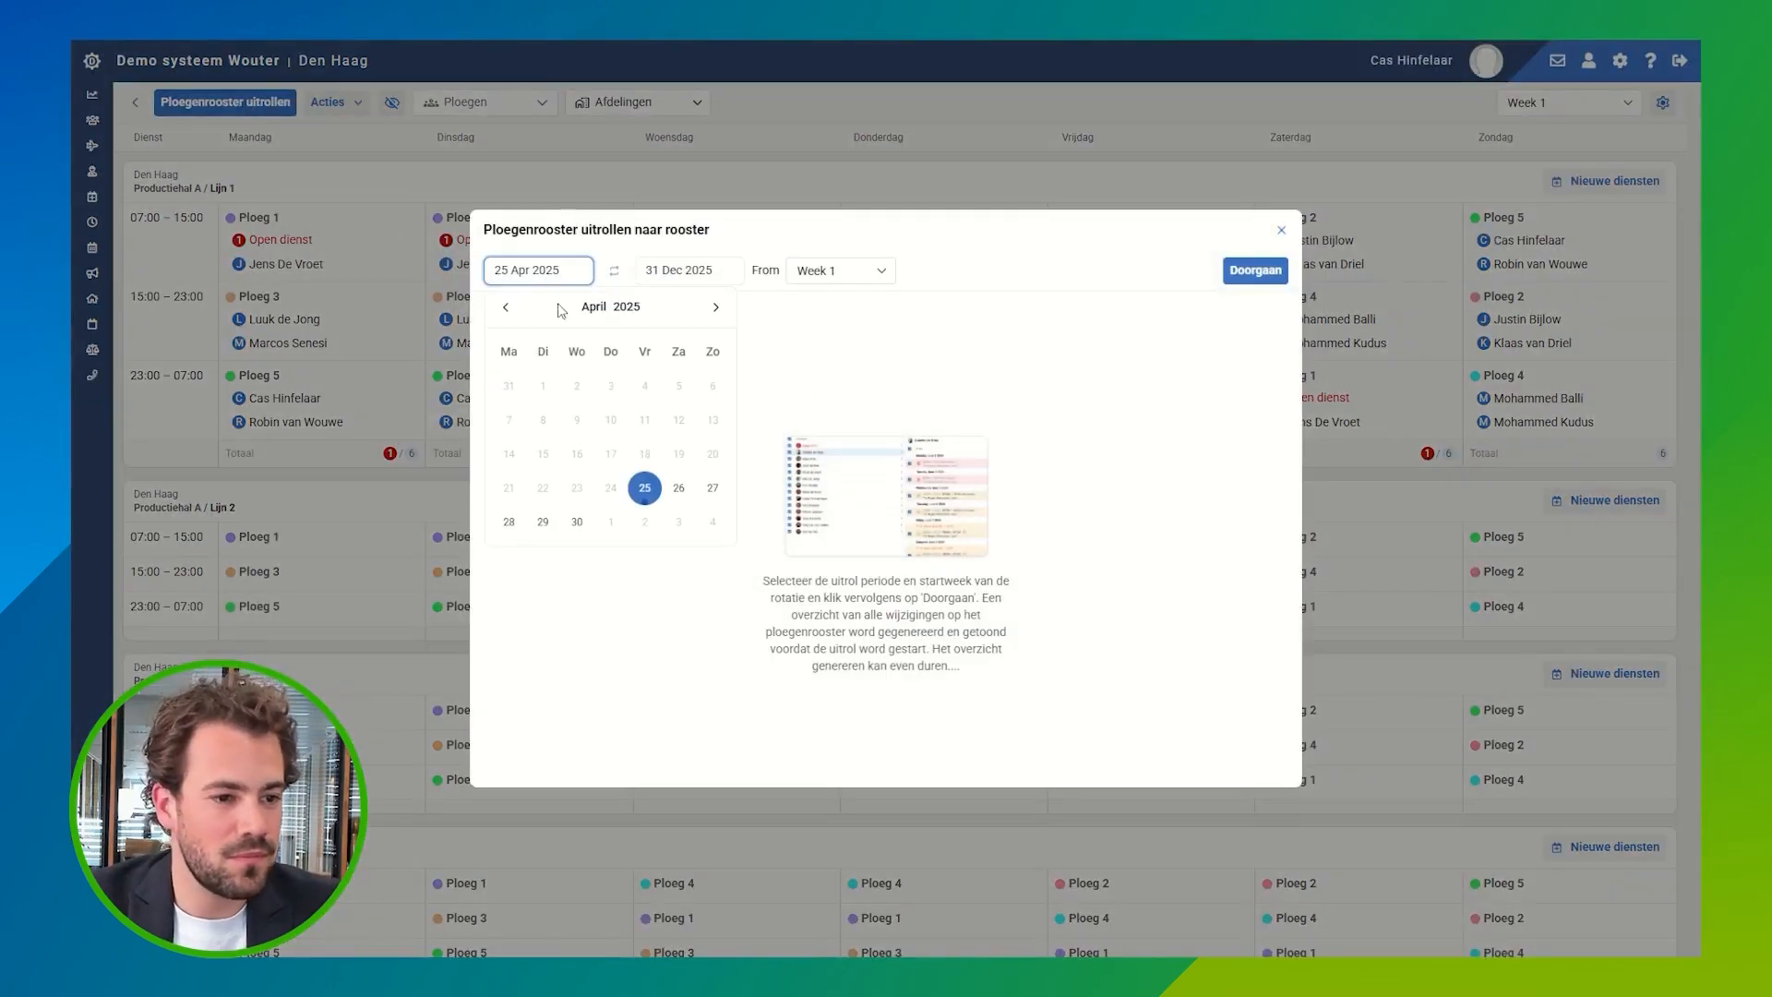
left_click(508, 523)
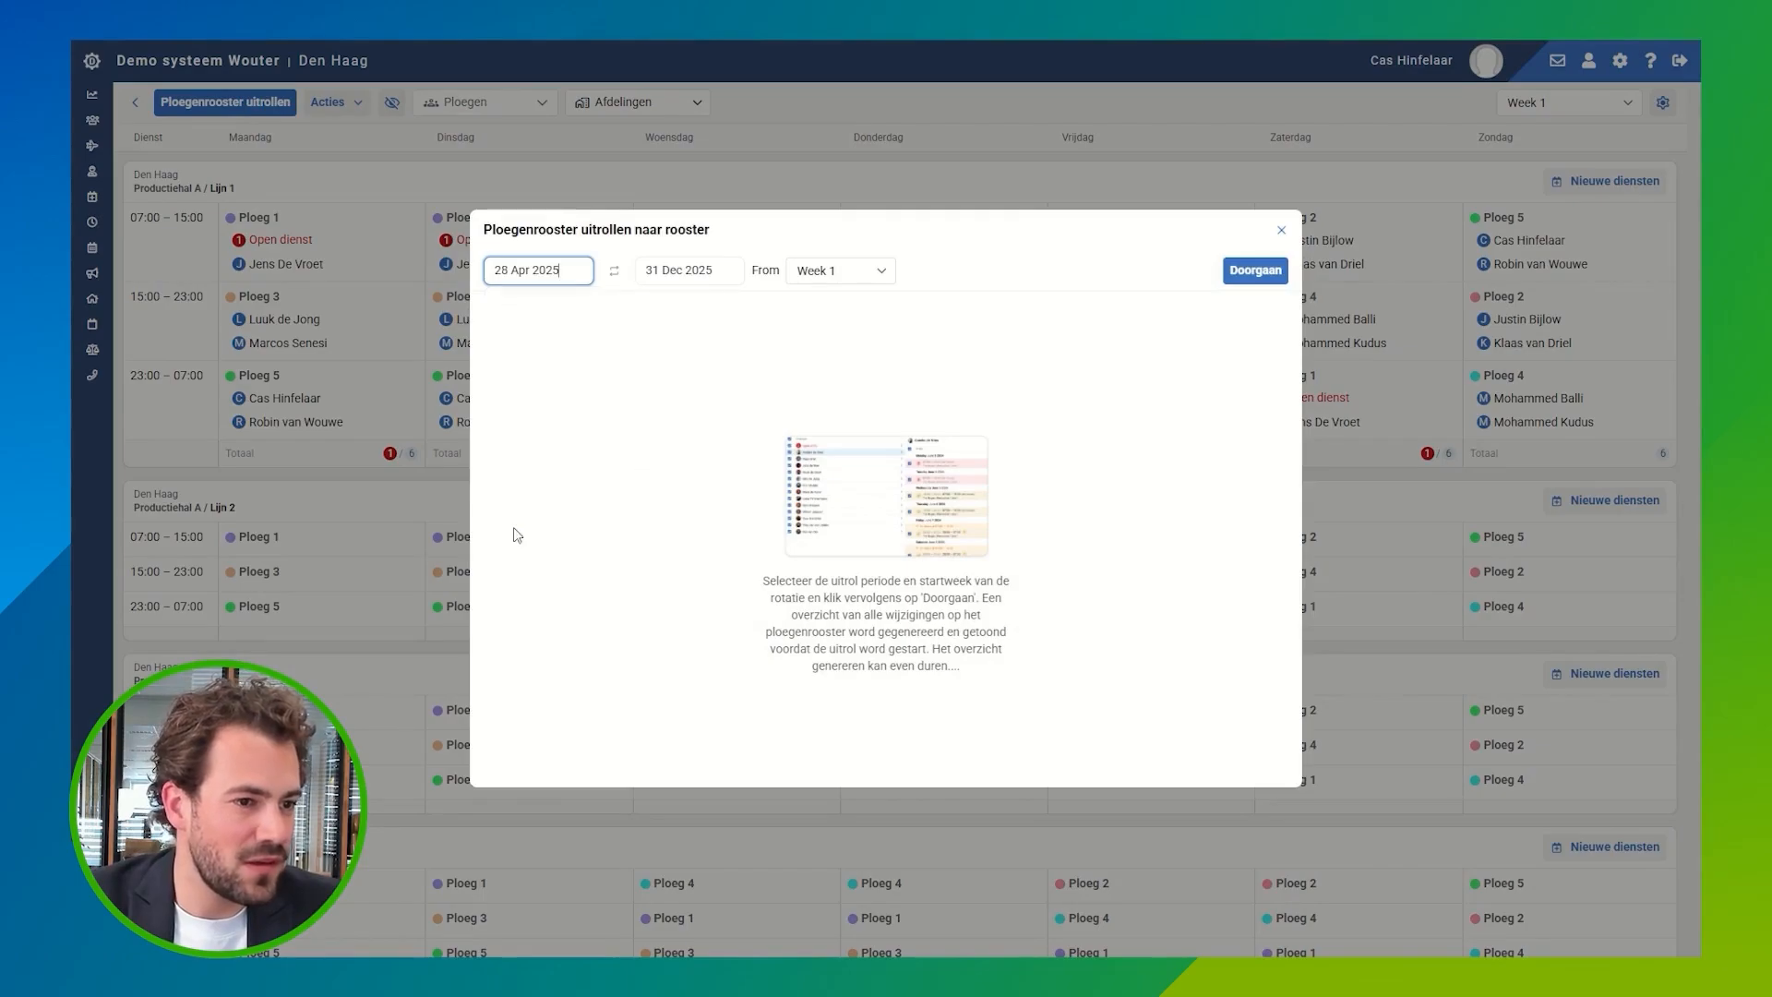
left_click(686, 277)
left_click(658, 308)
left_click(659, 308)
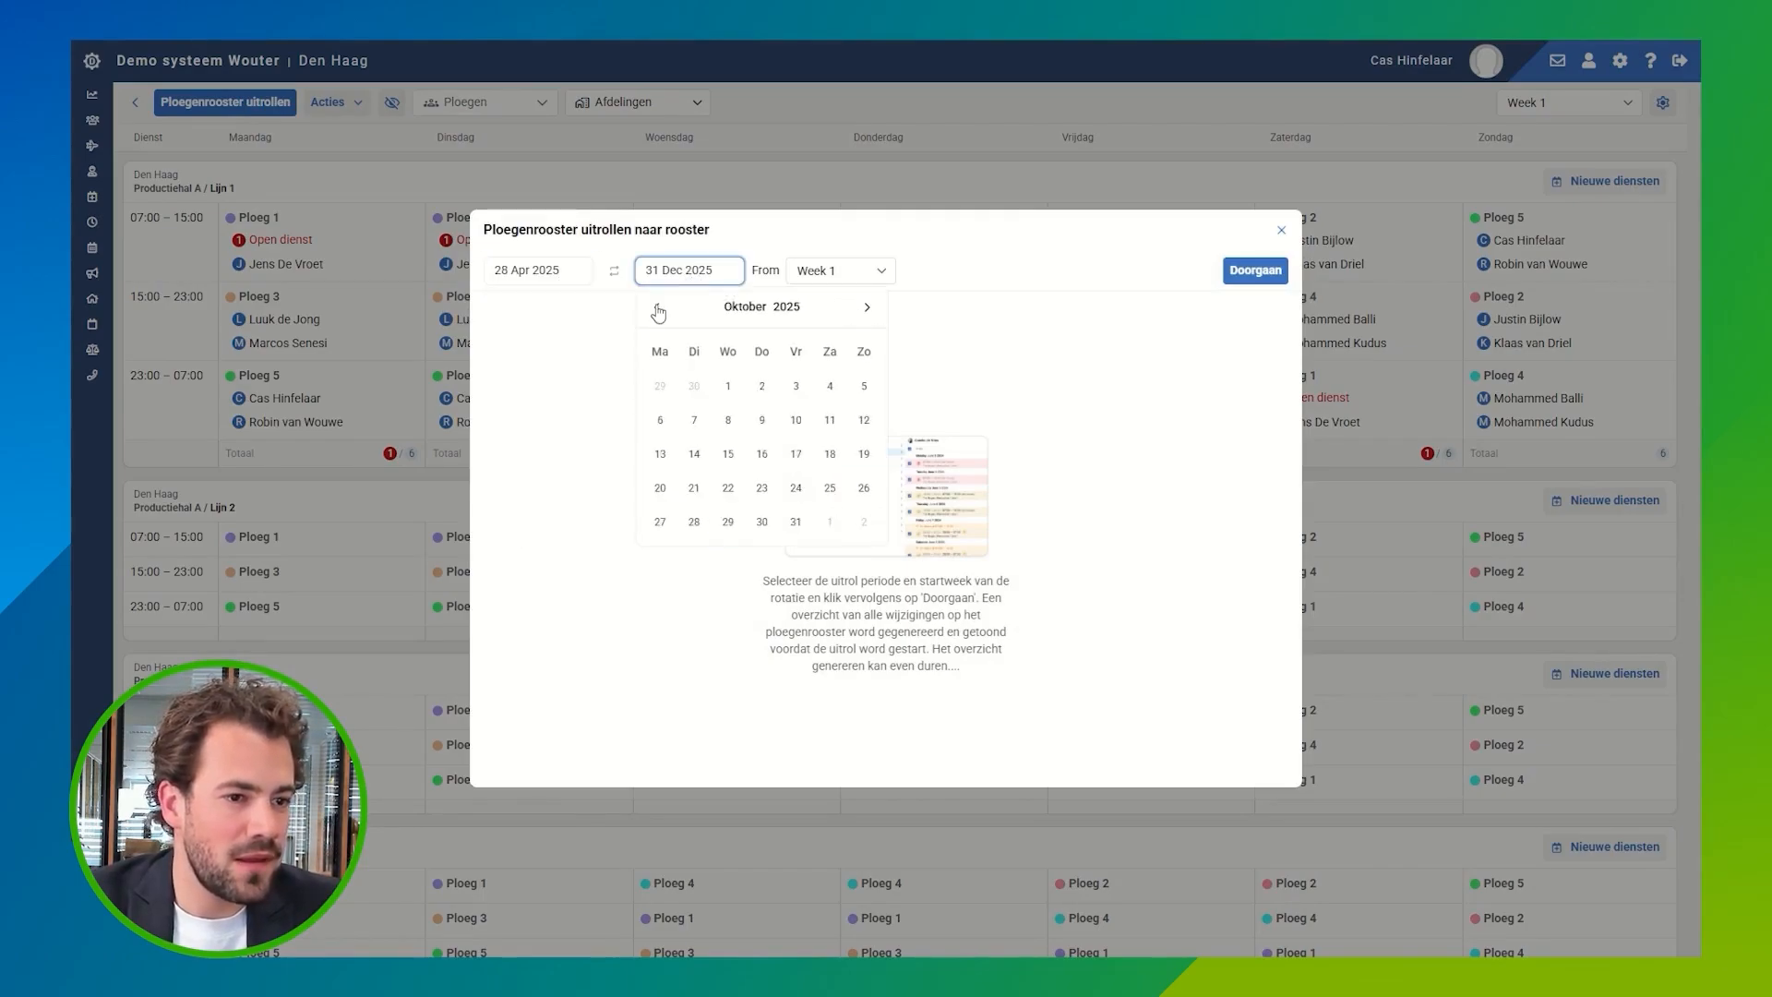
left_click(657, 308)
left_click(657, 309)
left_click(656, 308)
left_click(657, 307)
left_click(867, 308)
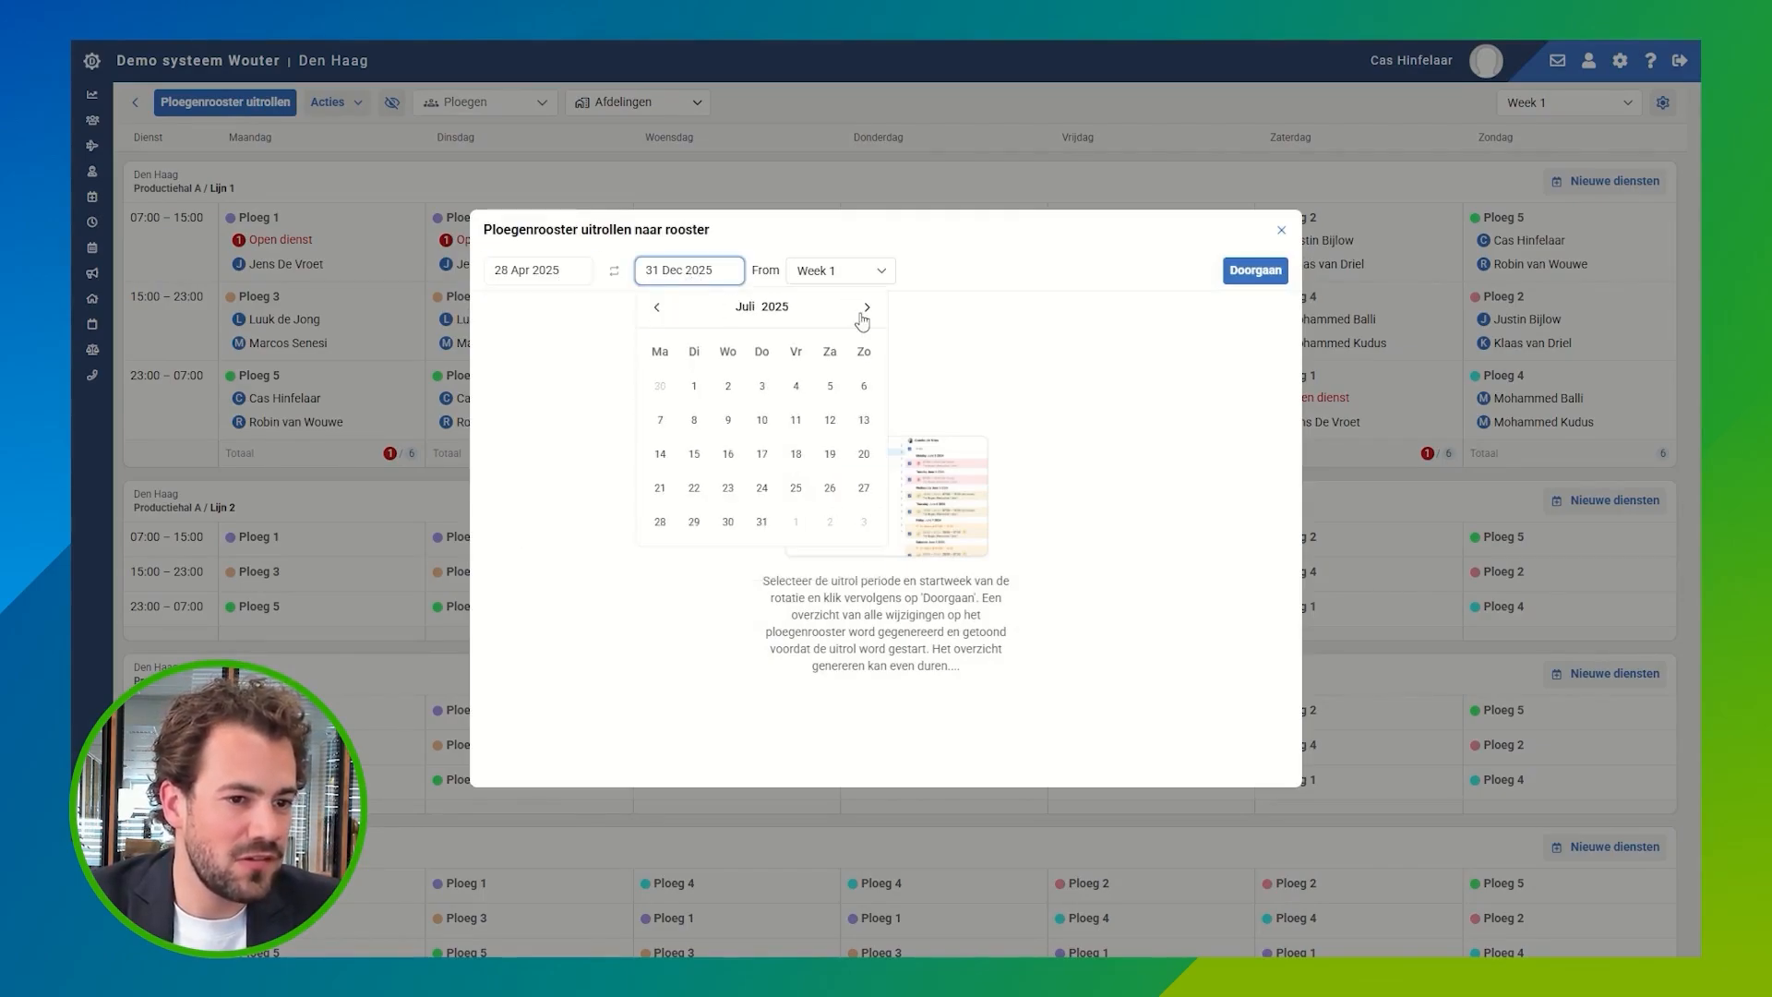
left_click(864, 387)
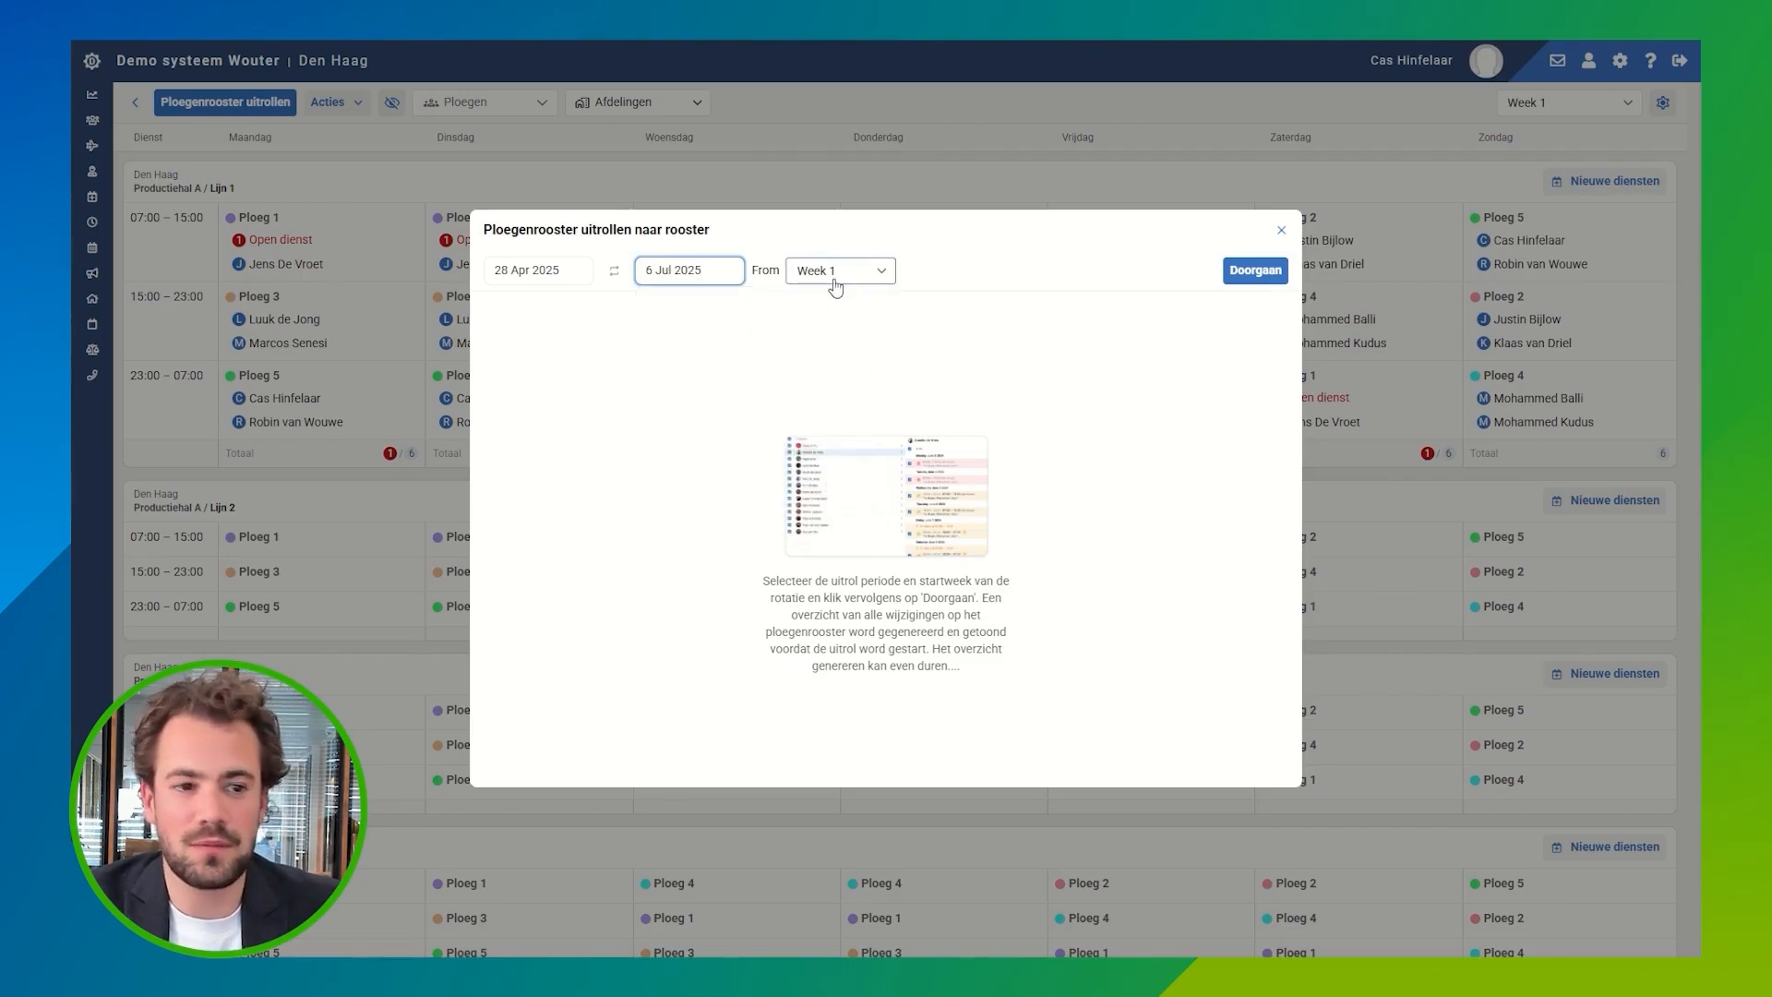
Step: Generate the rollout preview, review the second named employee's proposed shifts through June, and roll the roster out
left_click(1258, 271)
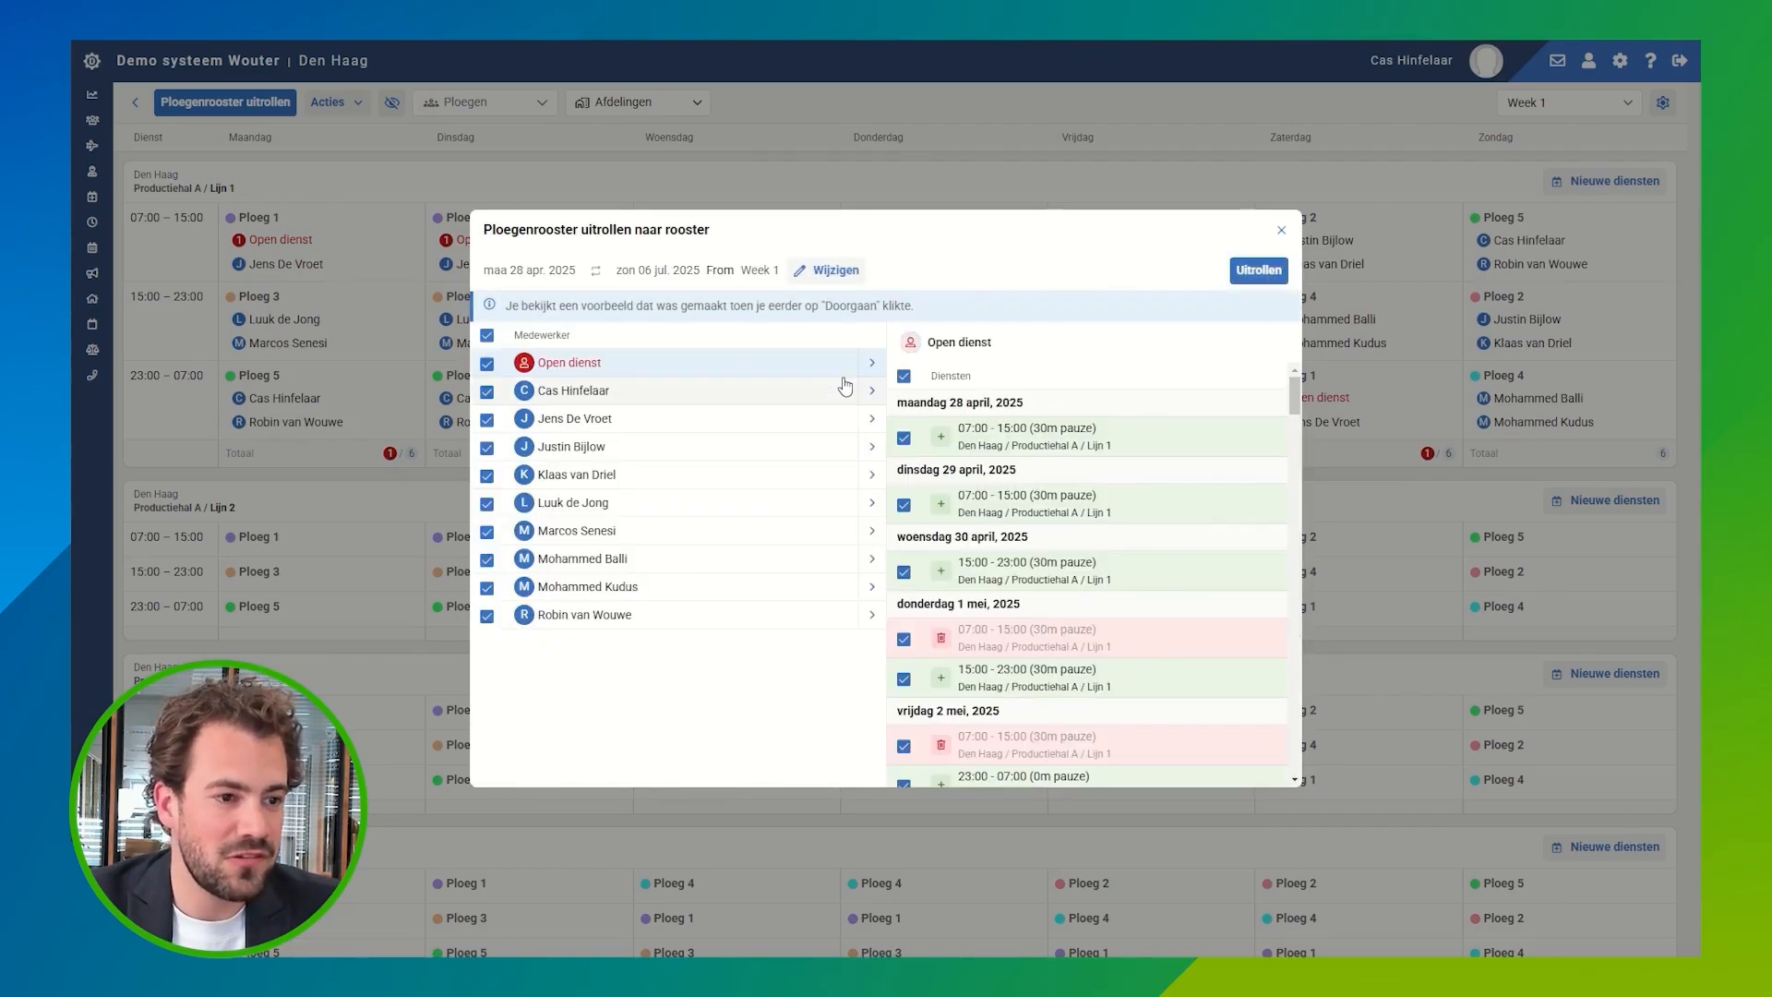
left_click(641, 427)
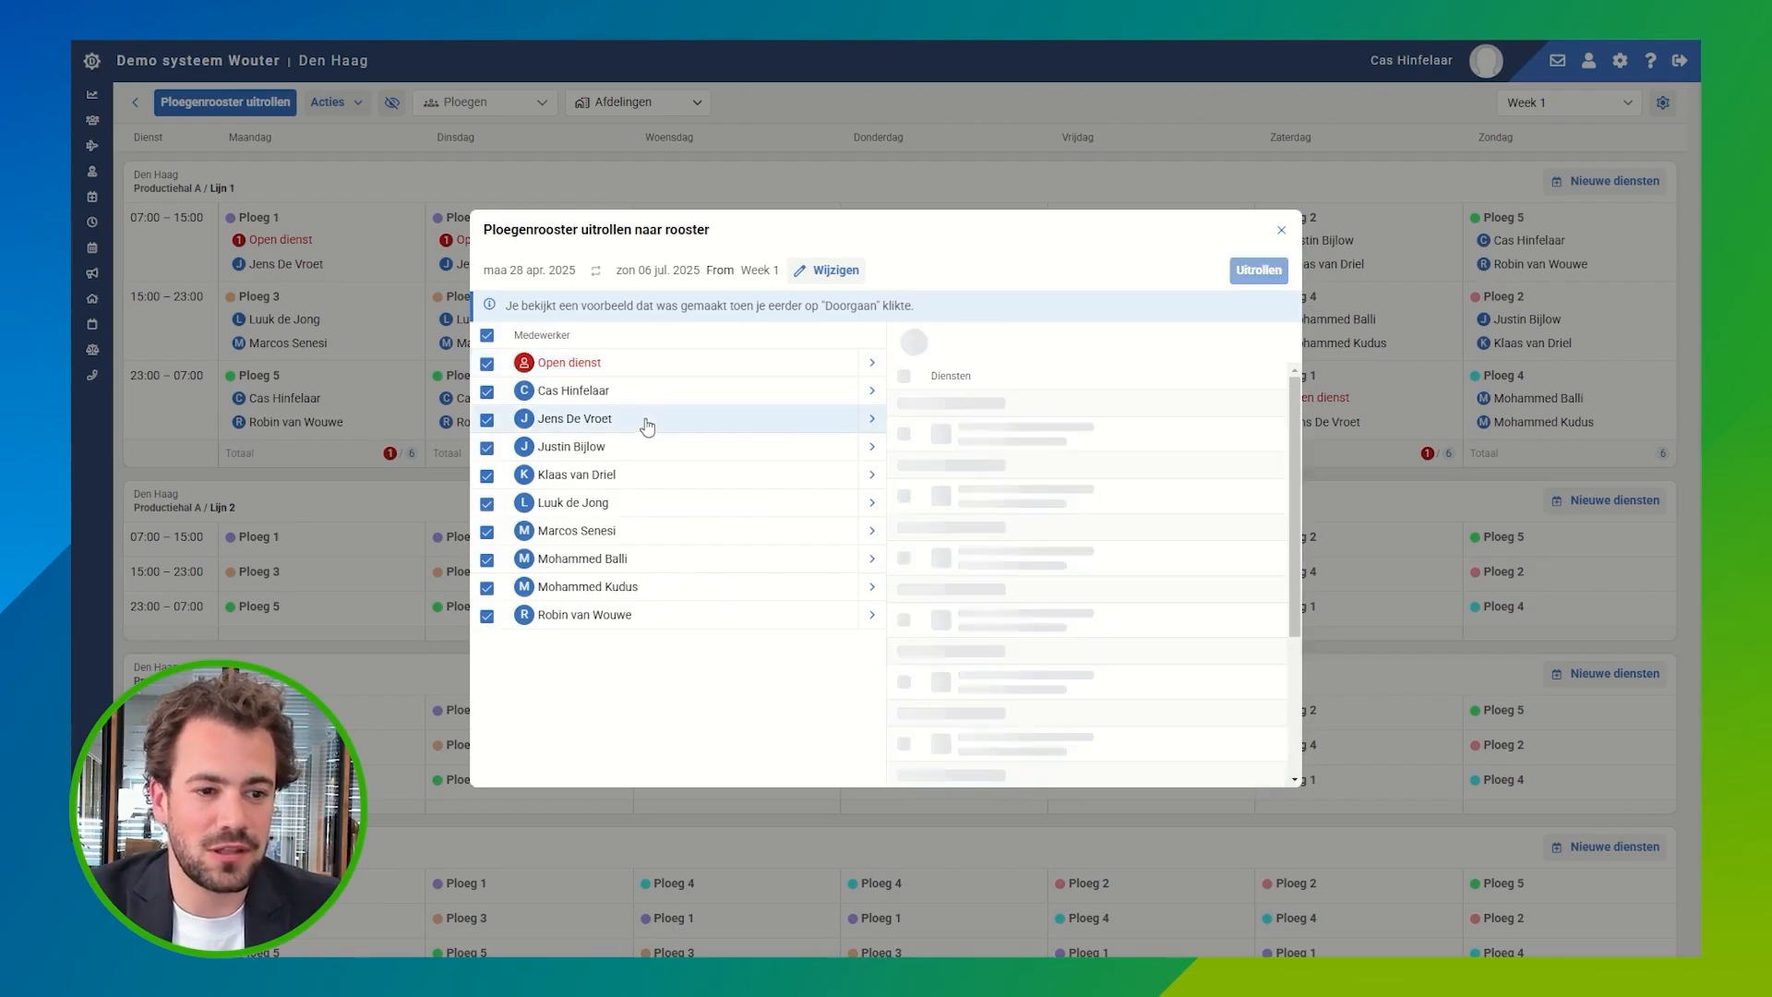
scroll(1029, 406, "down", 1)
scroll(1029, 406, "down", 15)
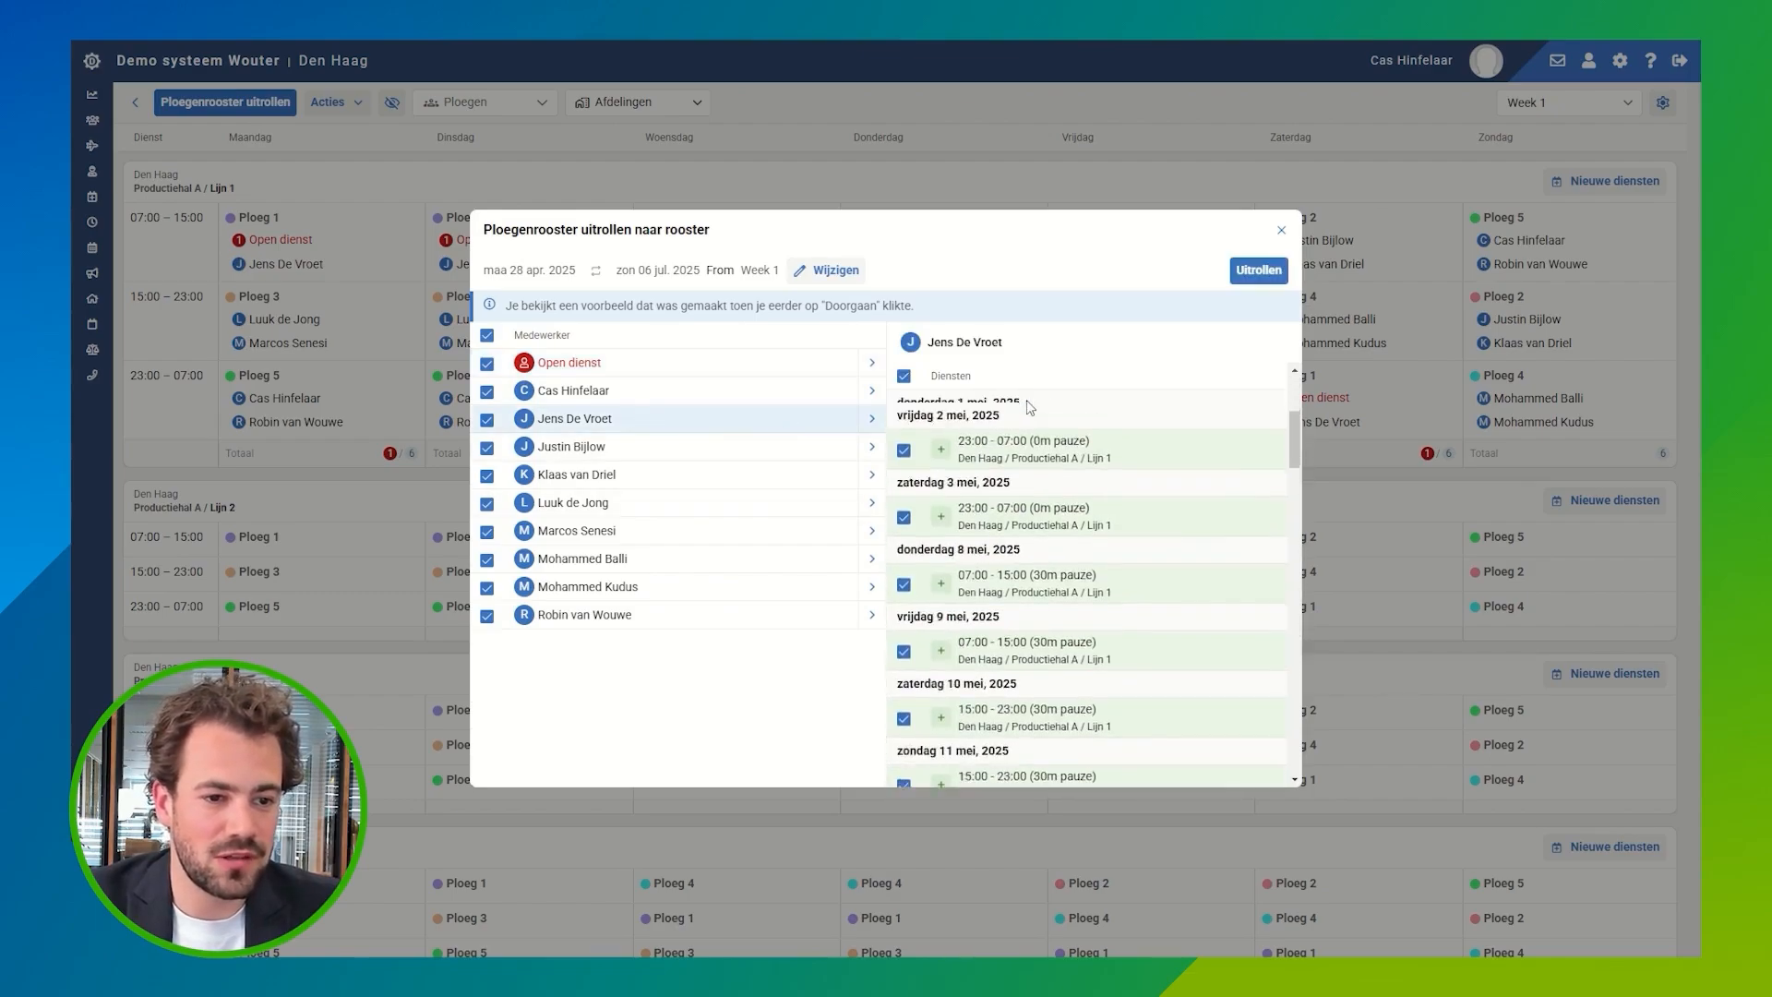
scroll(1027, 401, "down", 2)
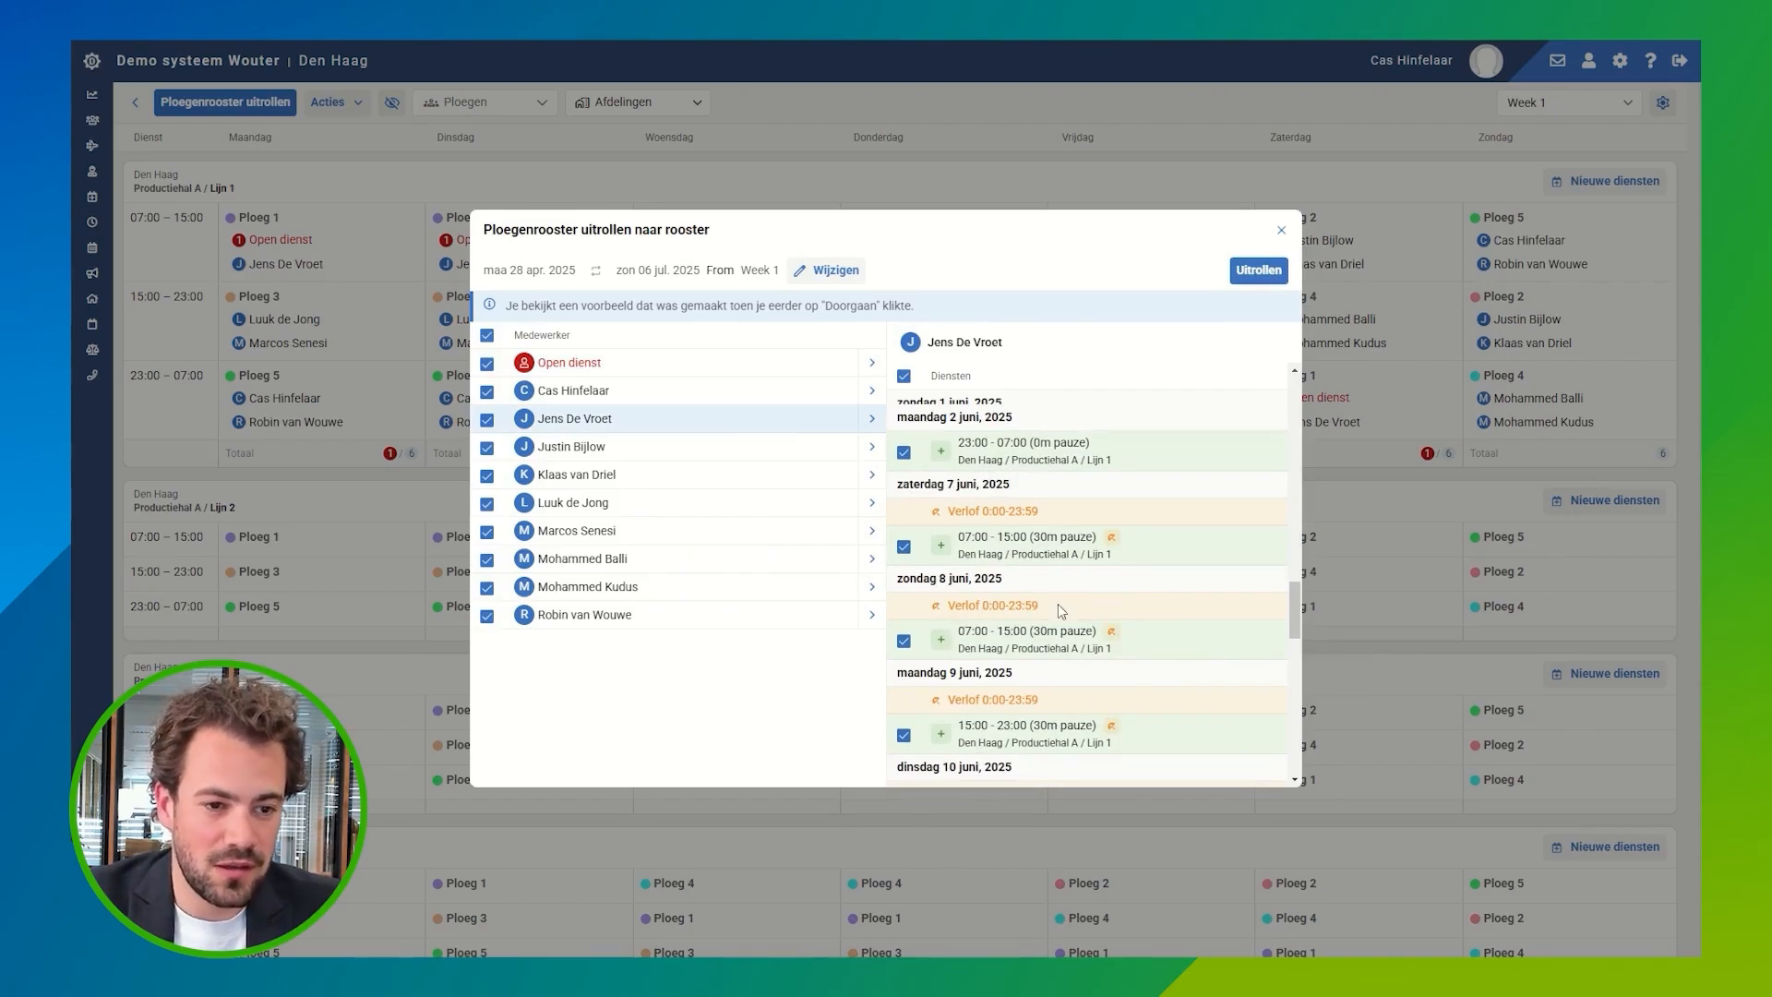
scroll(1079, 708, "down", 1)
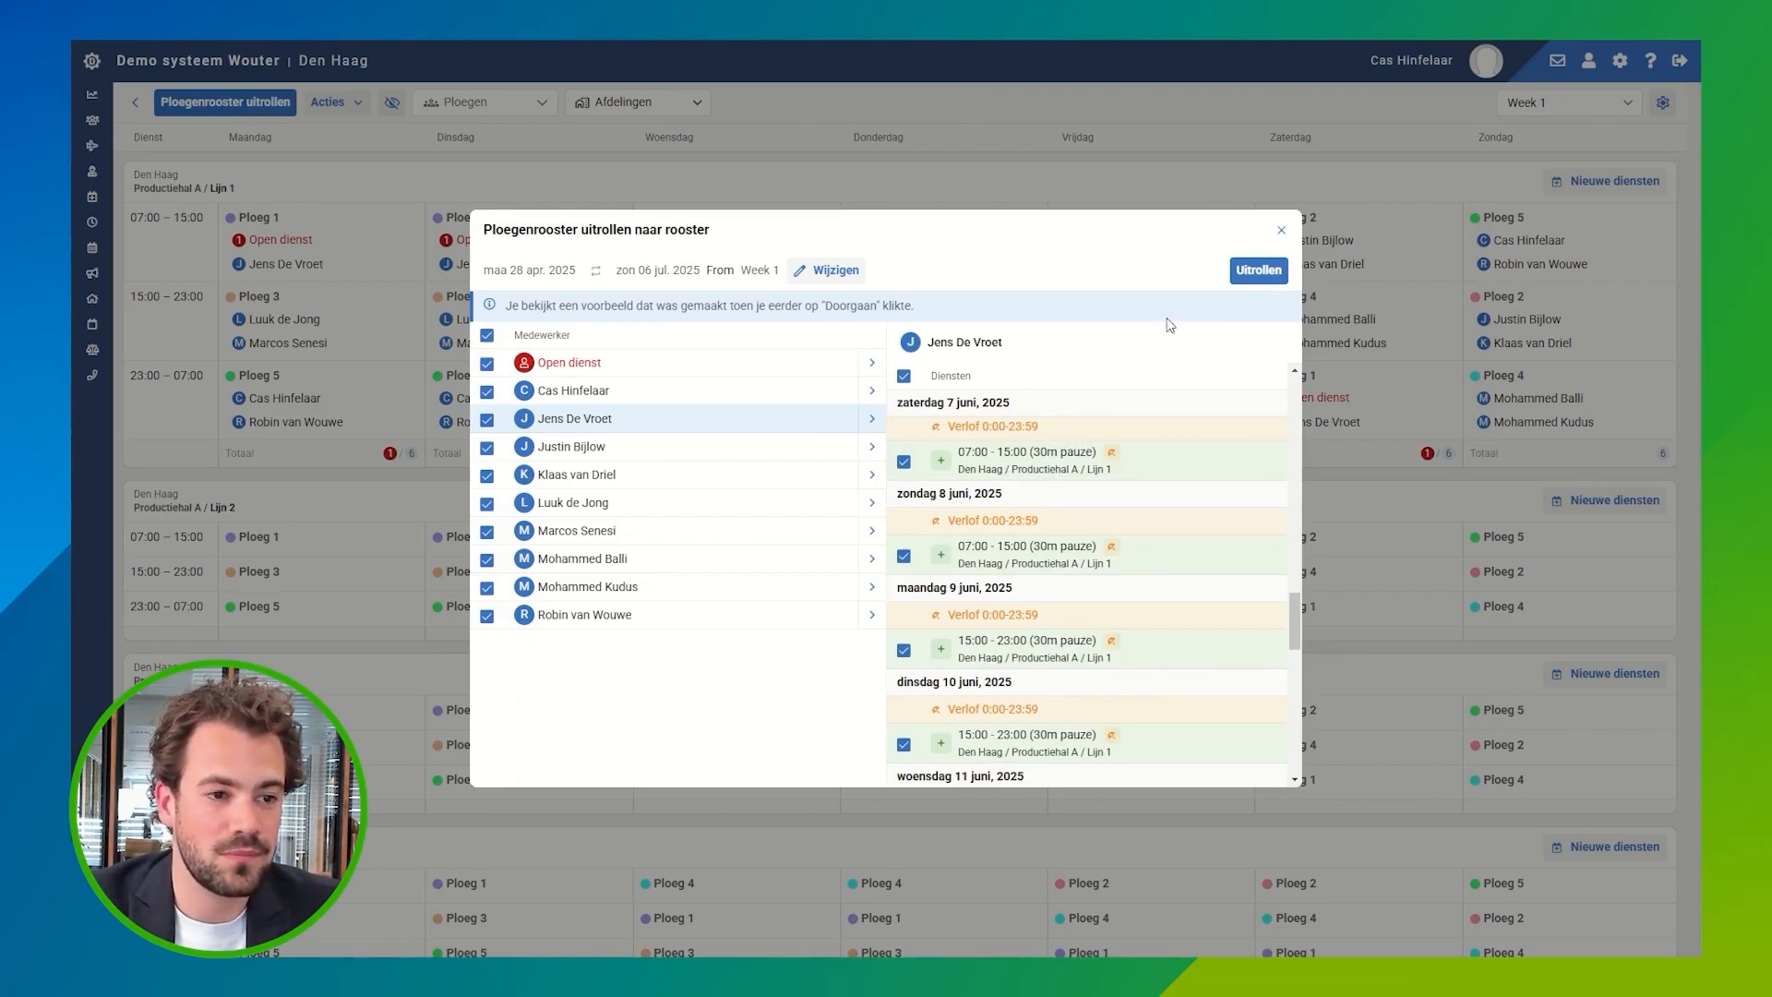
left_click(1260, 272)
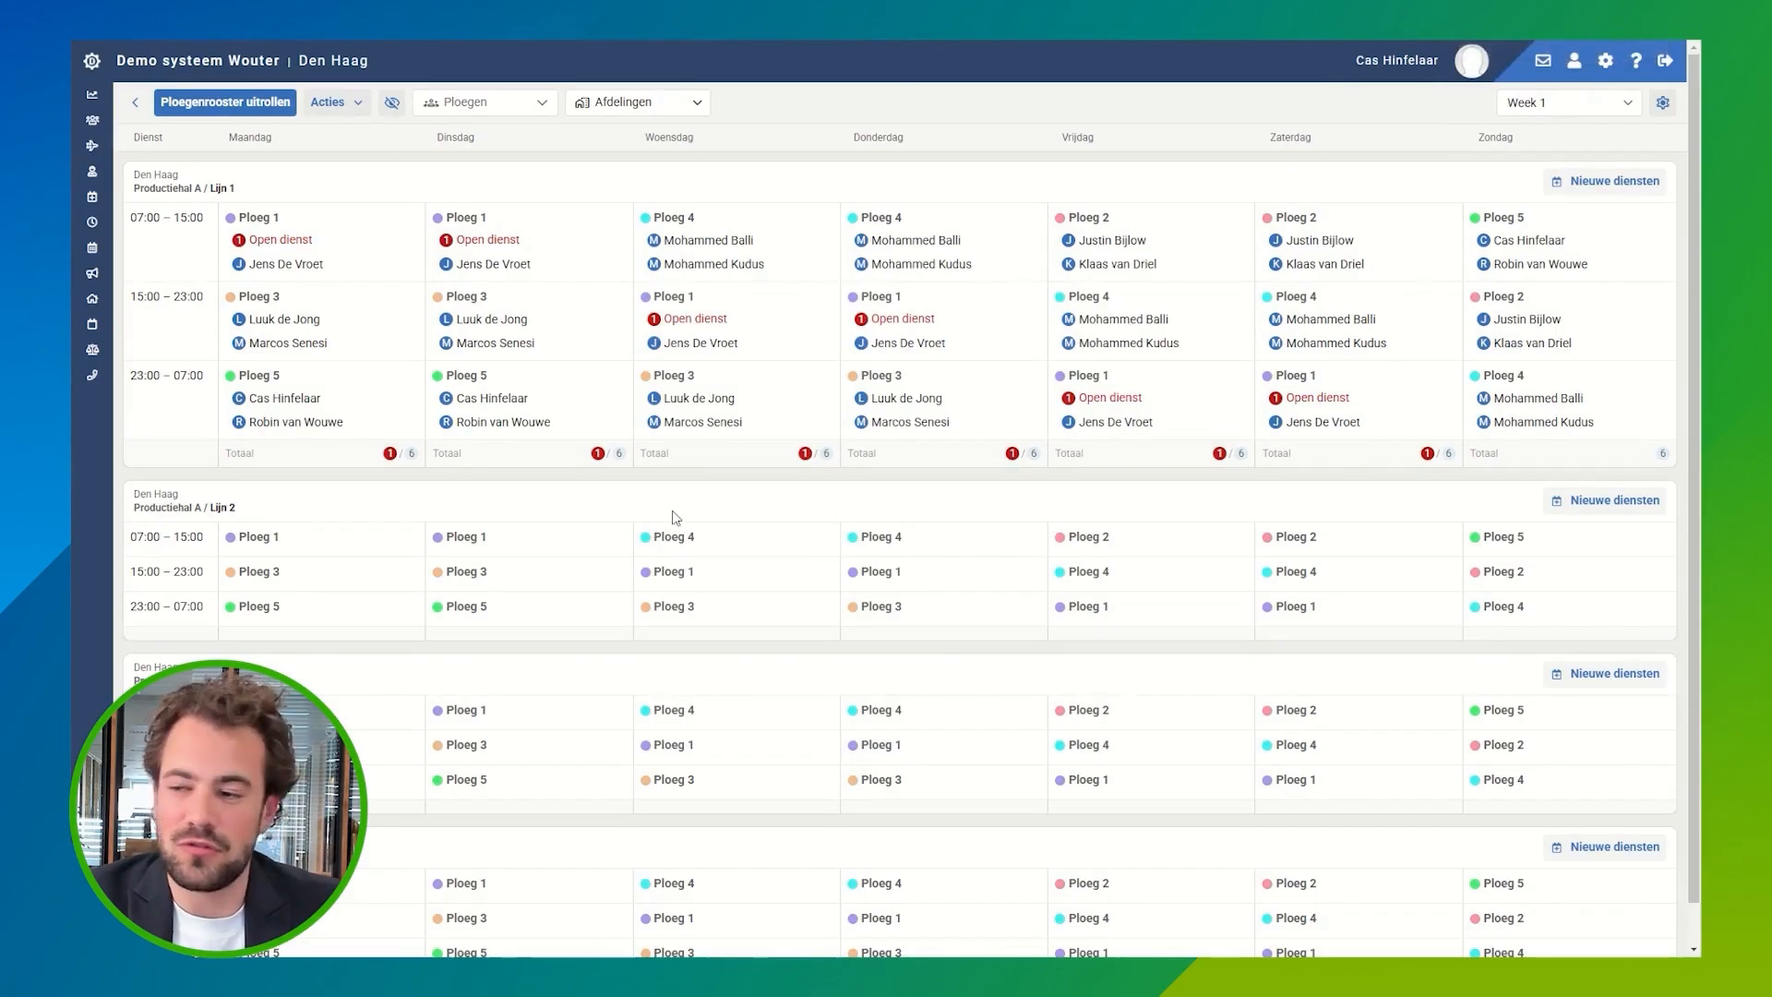
Step: Check the rolled-out shifts in the scheduling view and reopen the "Voorbeeld voor demo" team roster
mouse_move(92, 197)
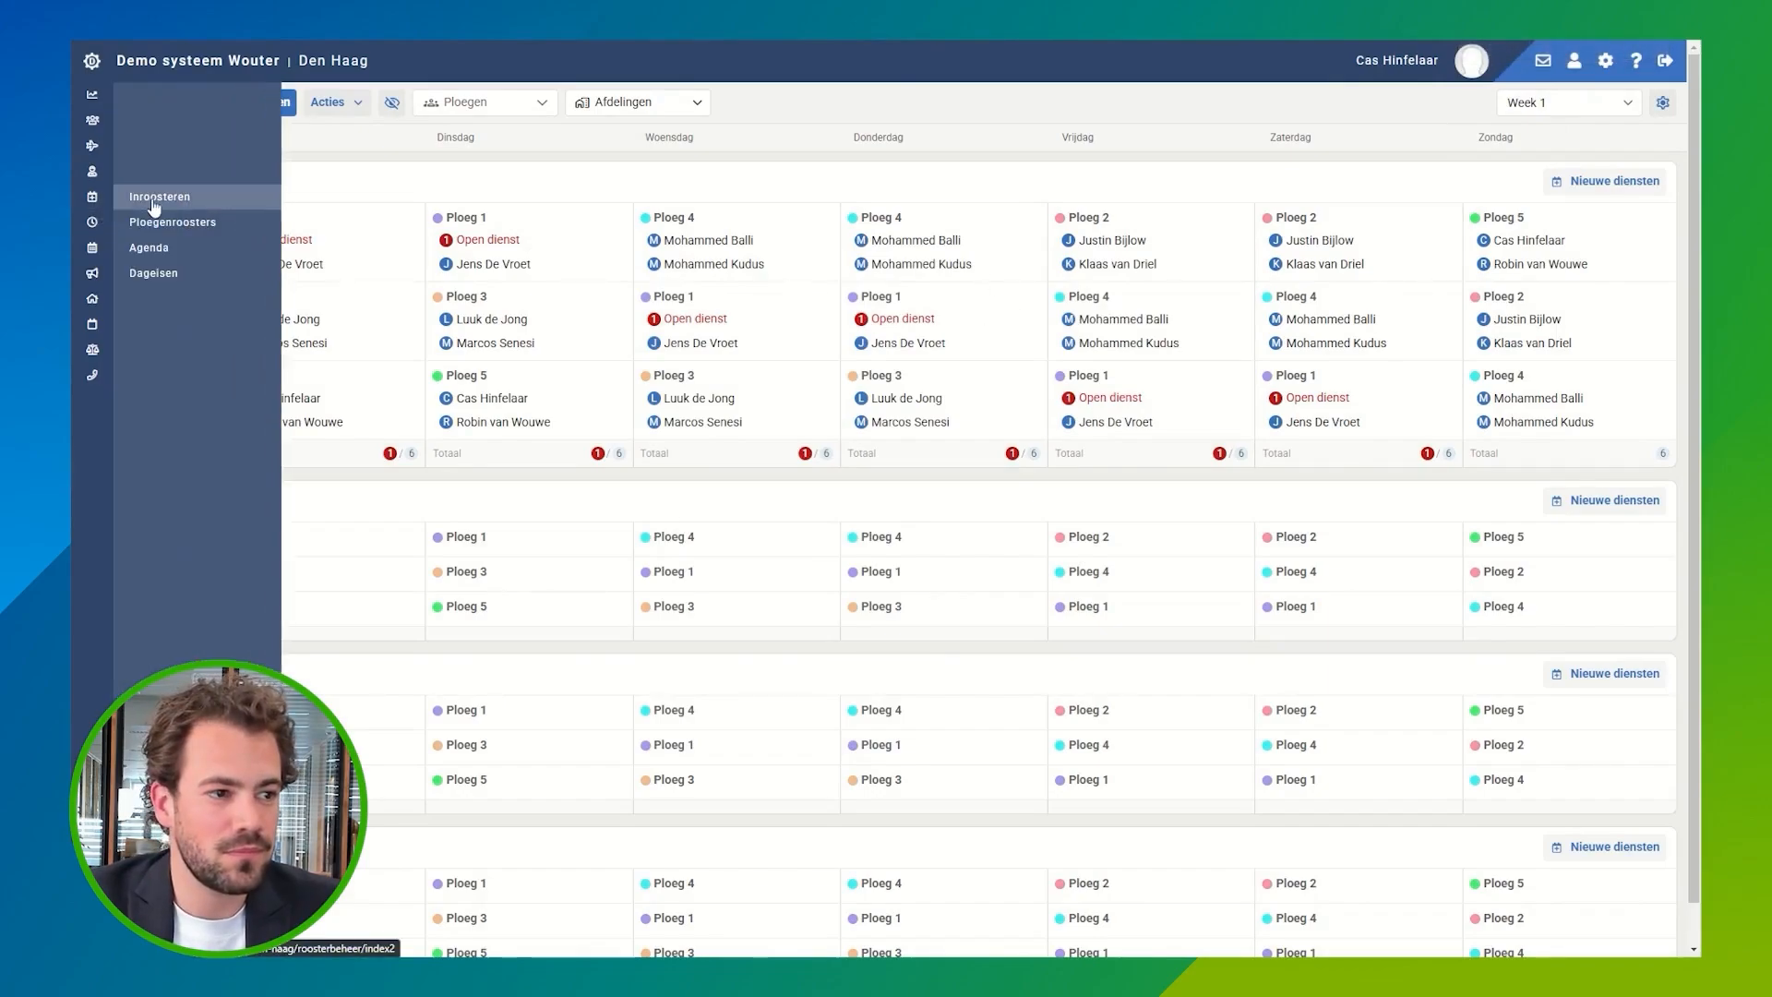
left_click(164, 199)
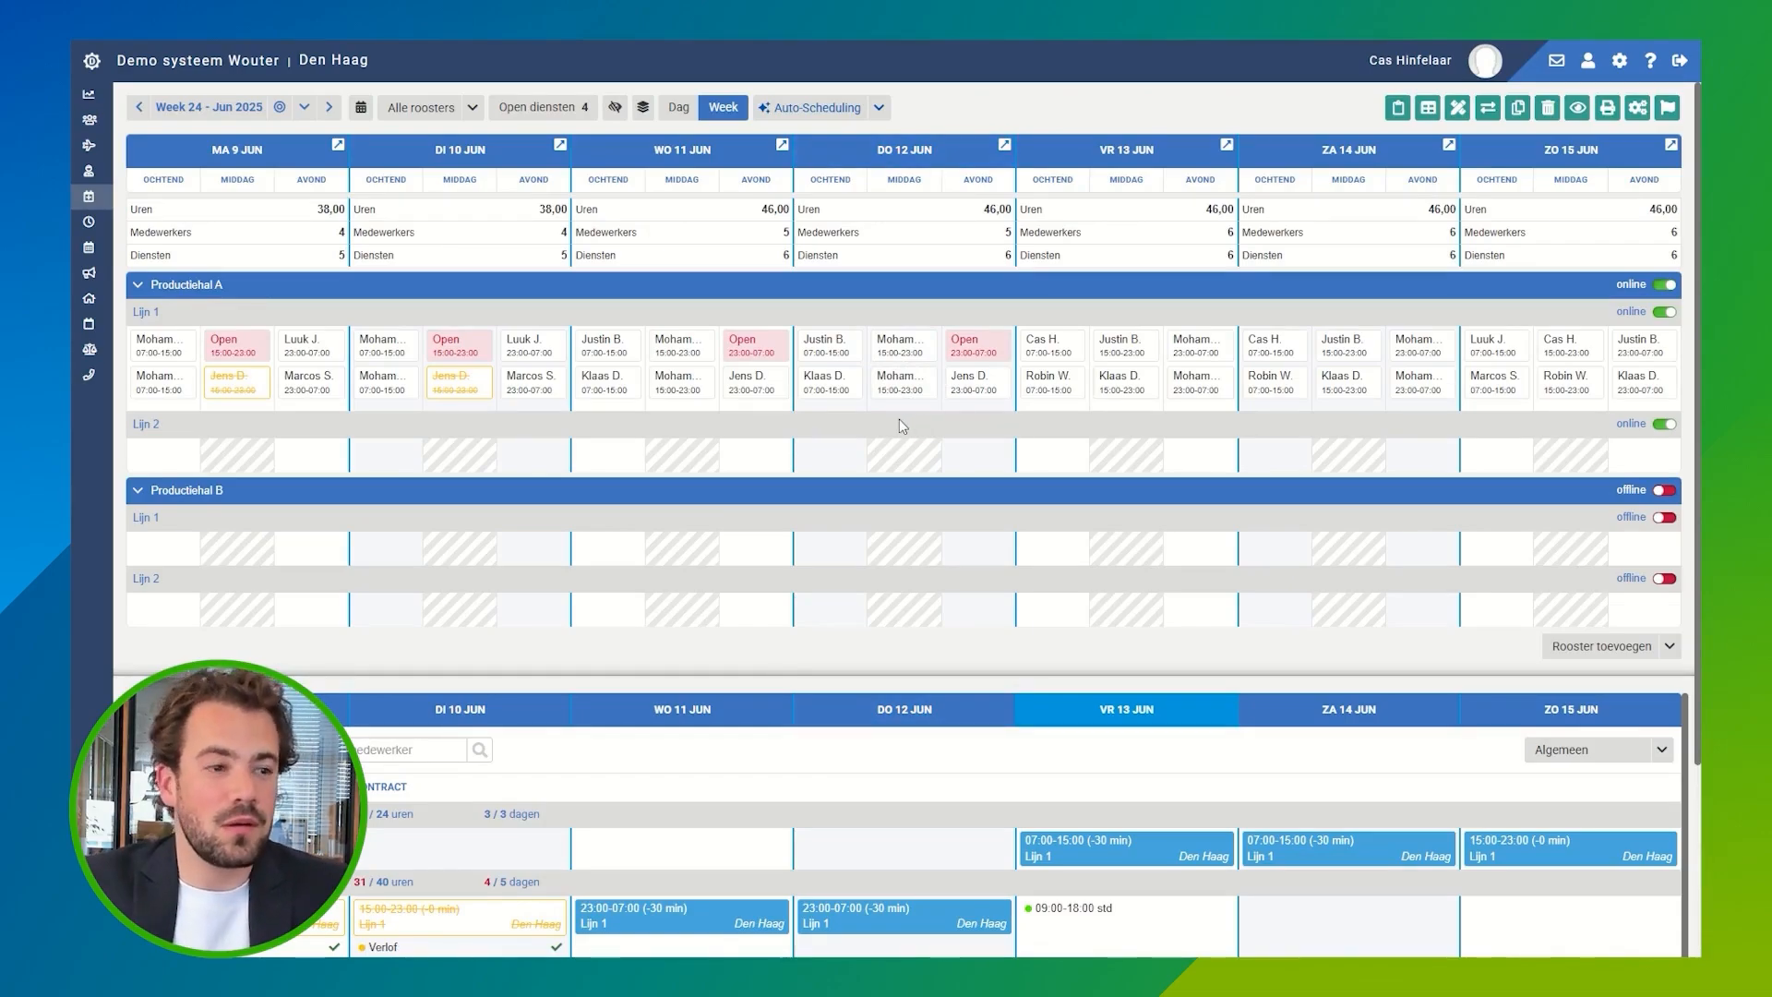
mouse_move(83, 205)
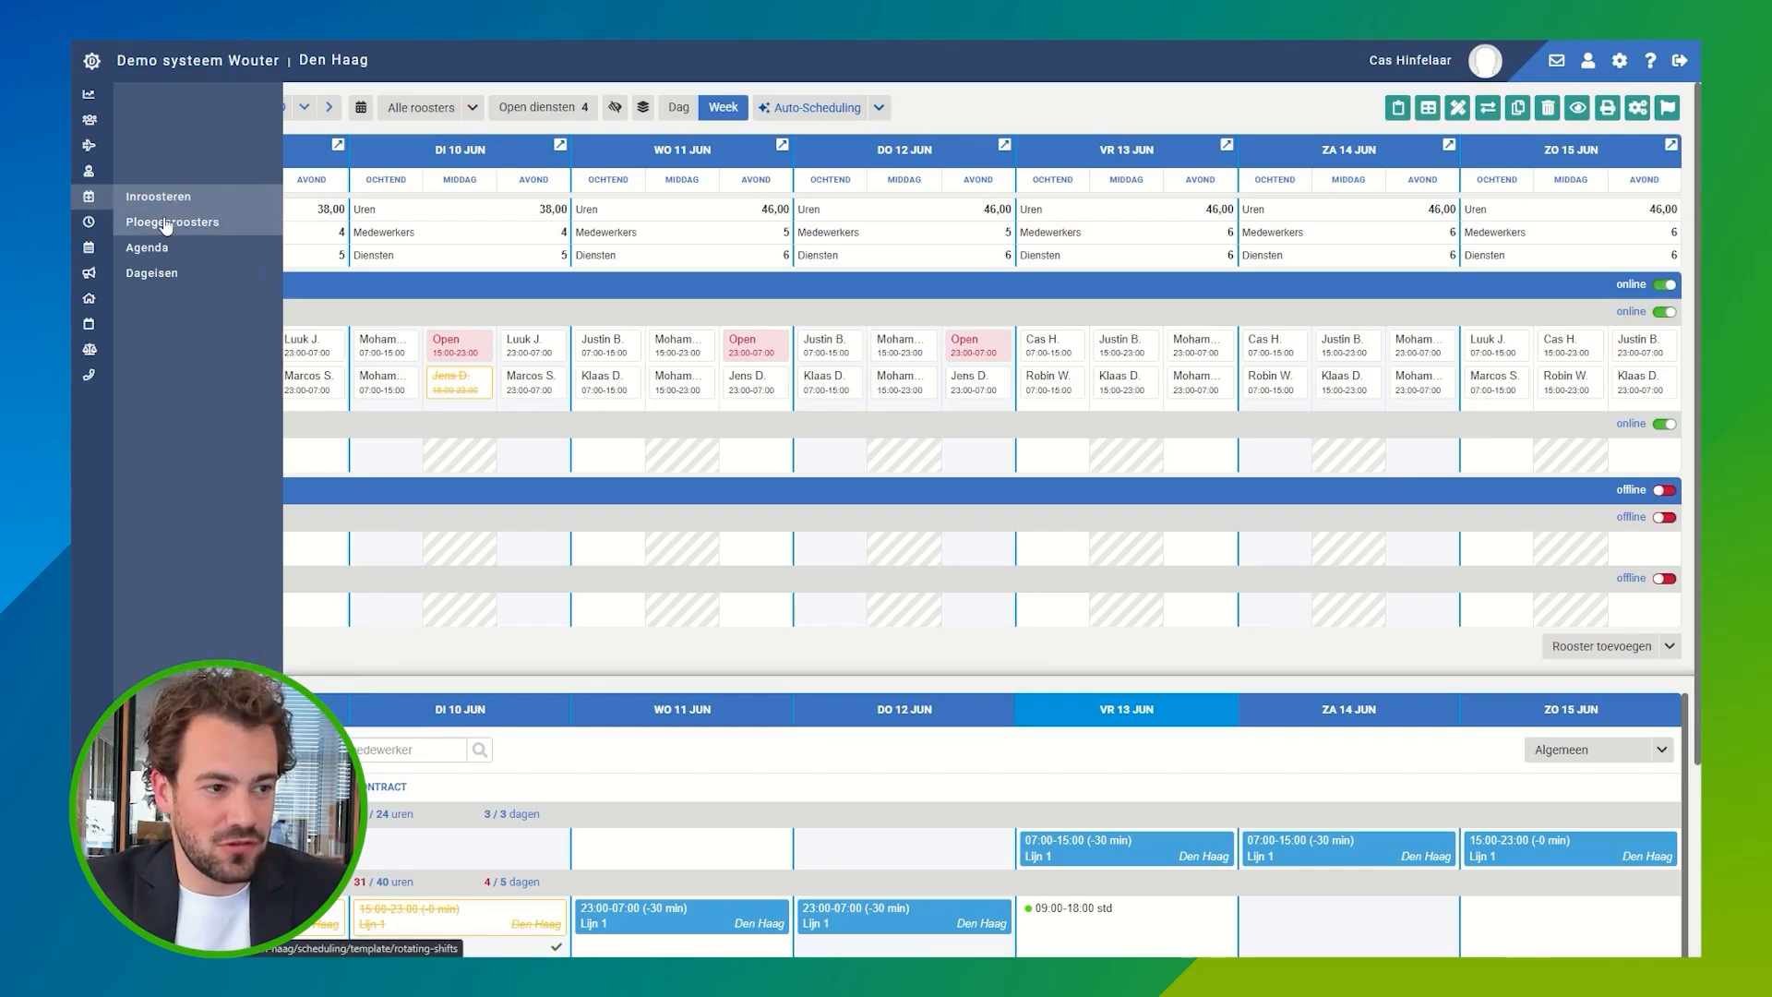
left_click(166, 223)
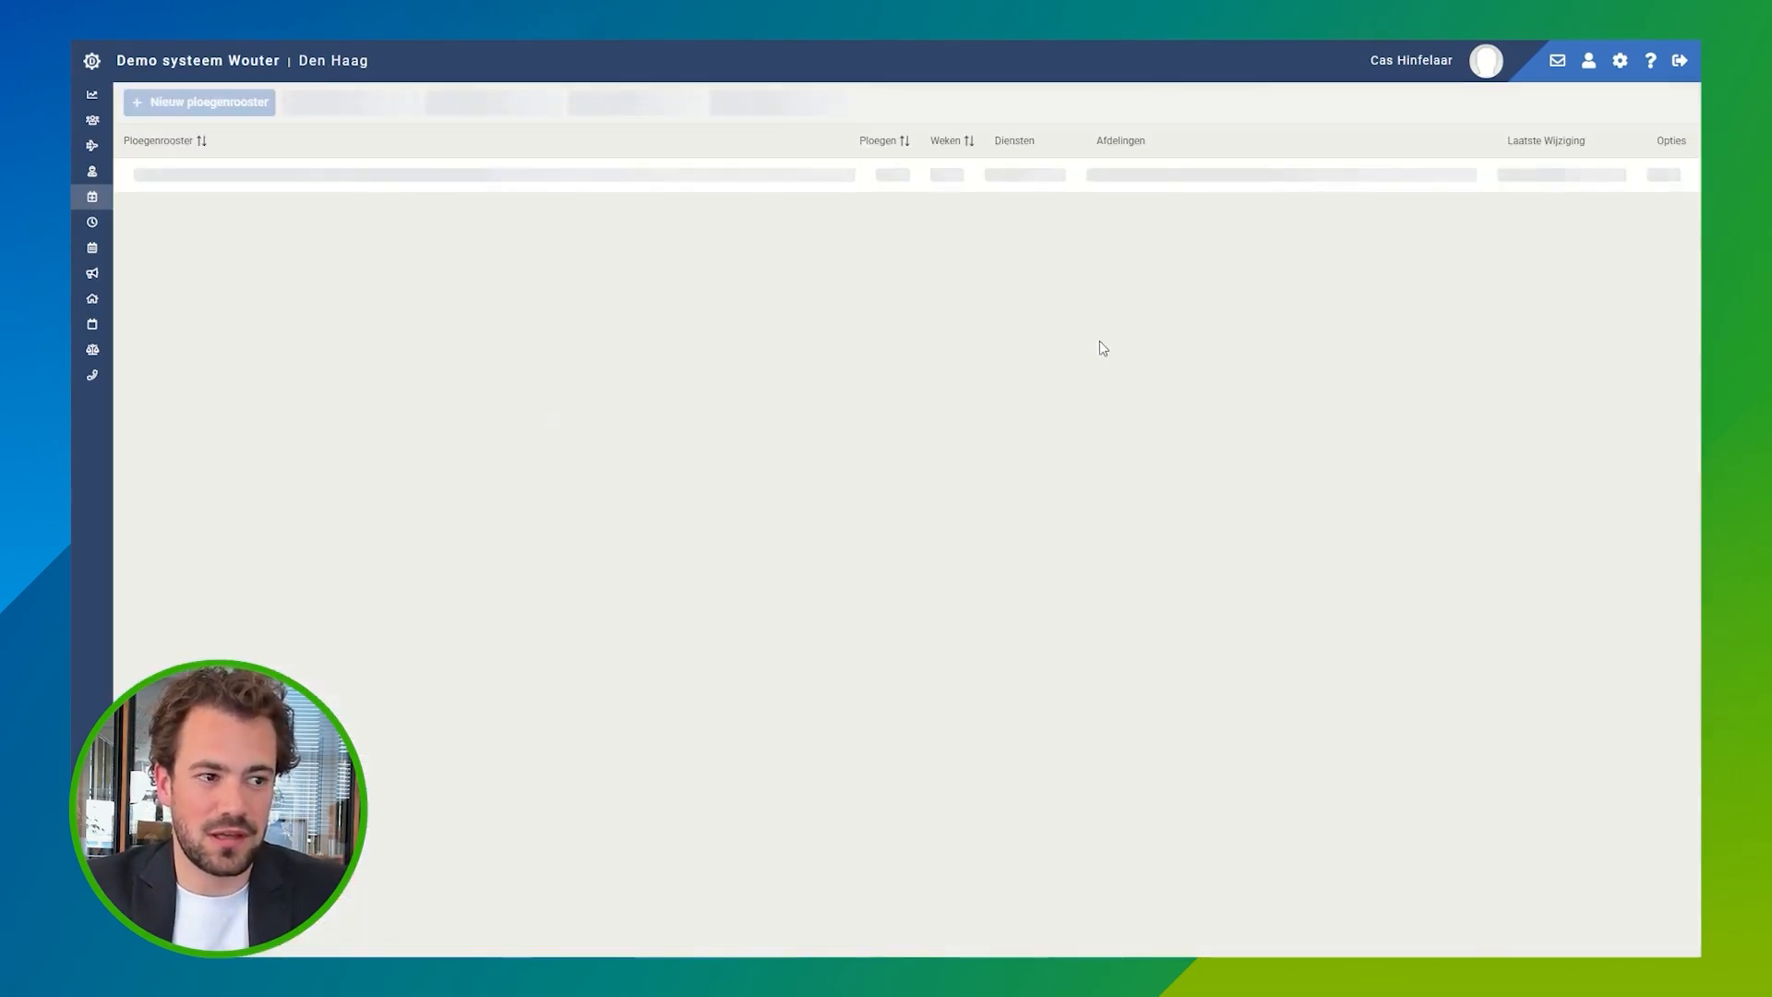
left_click(1659, 307)
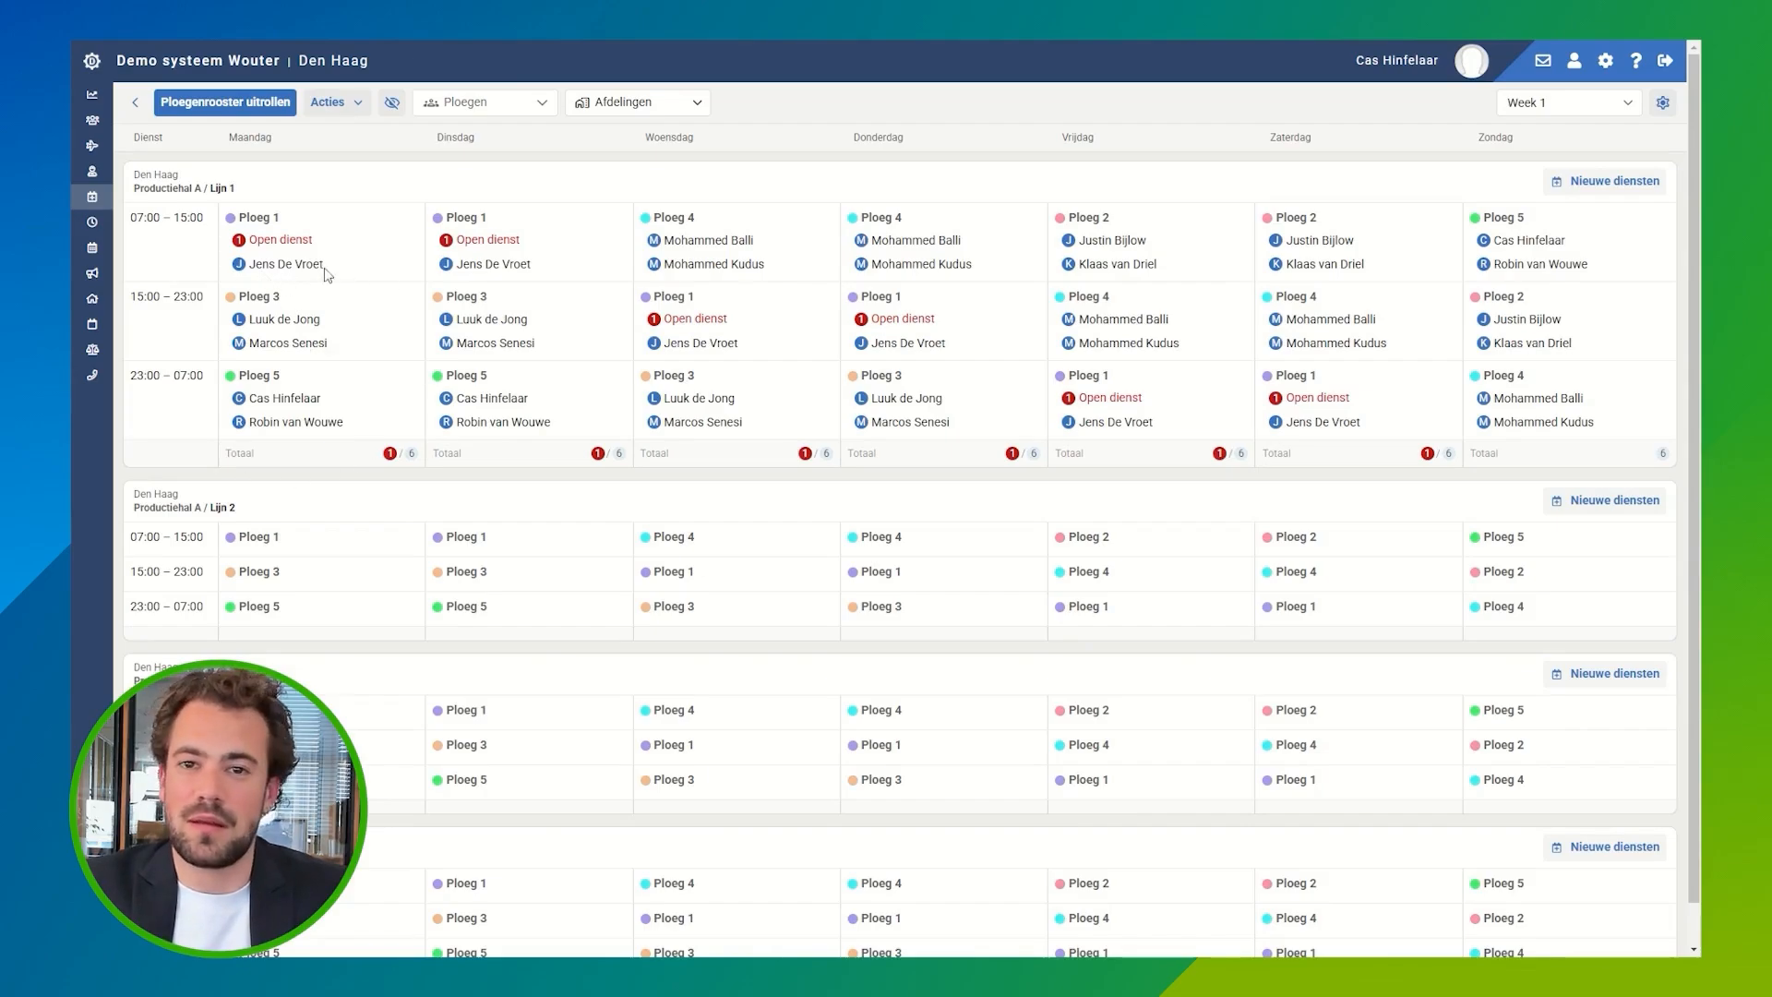
Step: Move all shifts of the only employee assigned to Ploeg 1 to Ploeg 5, leaving the department unspecified
left_click(360, 106)
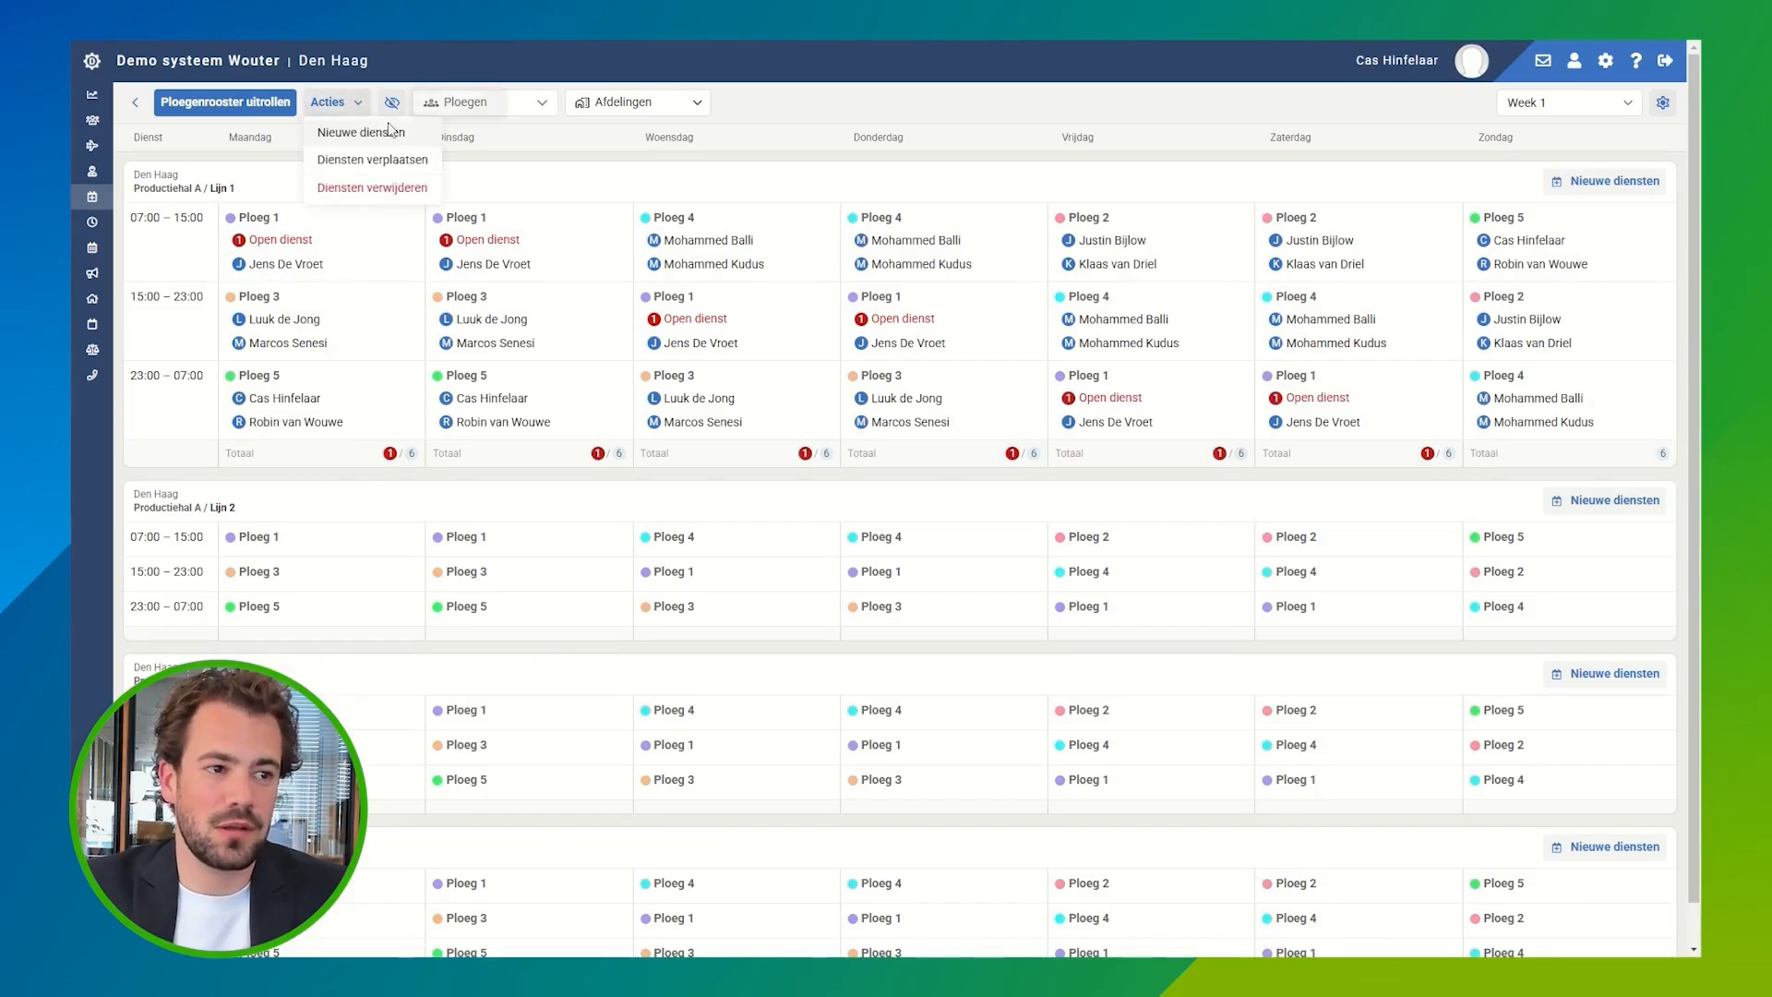
left_click(417, 162)
left_click(965, 437)
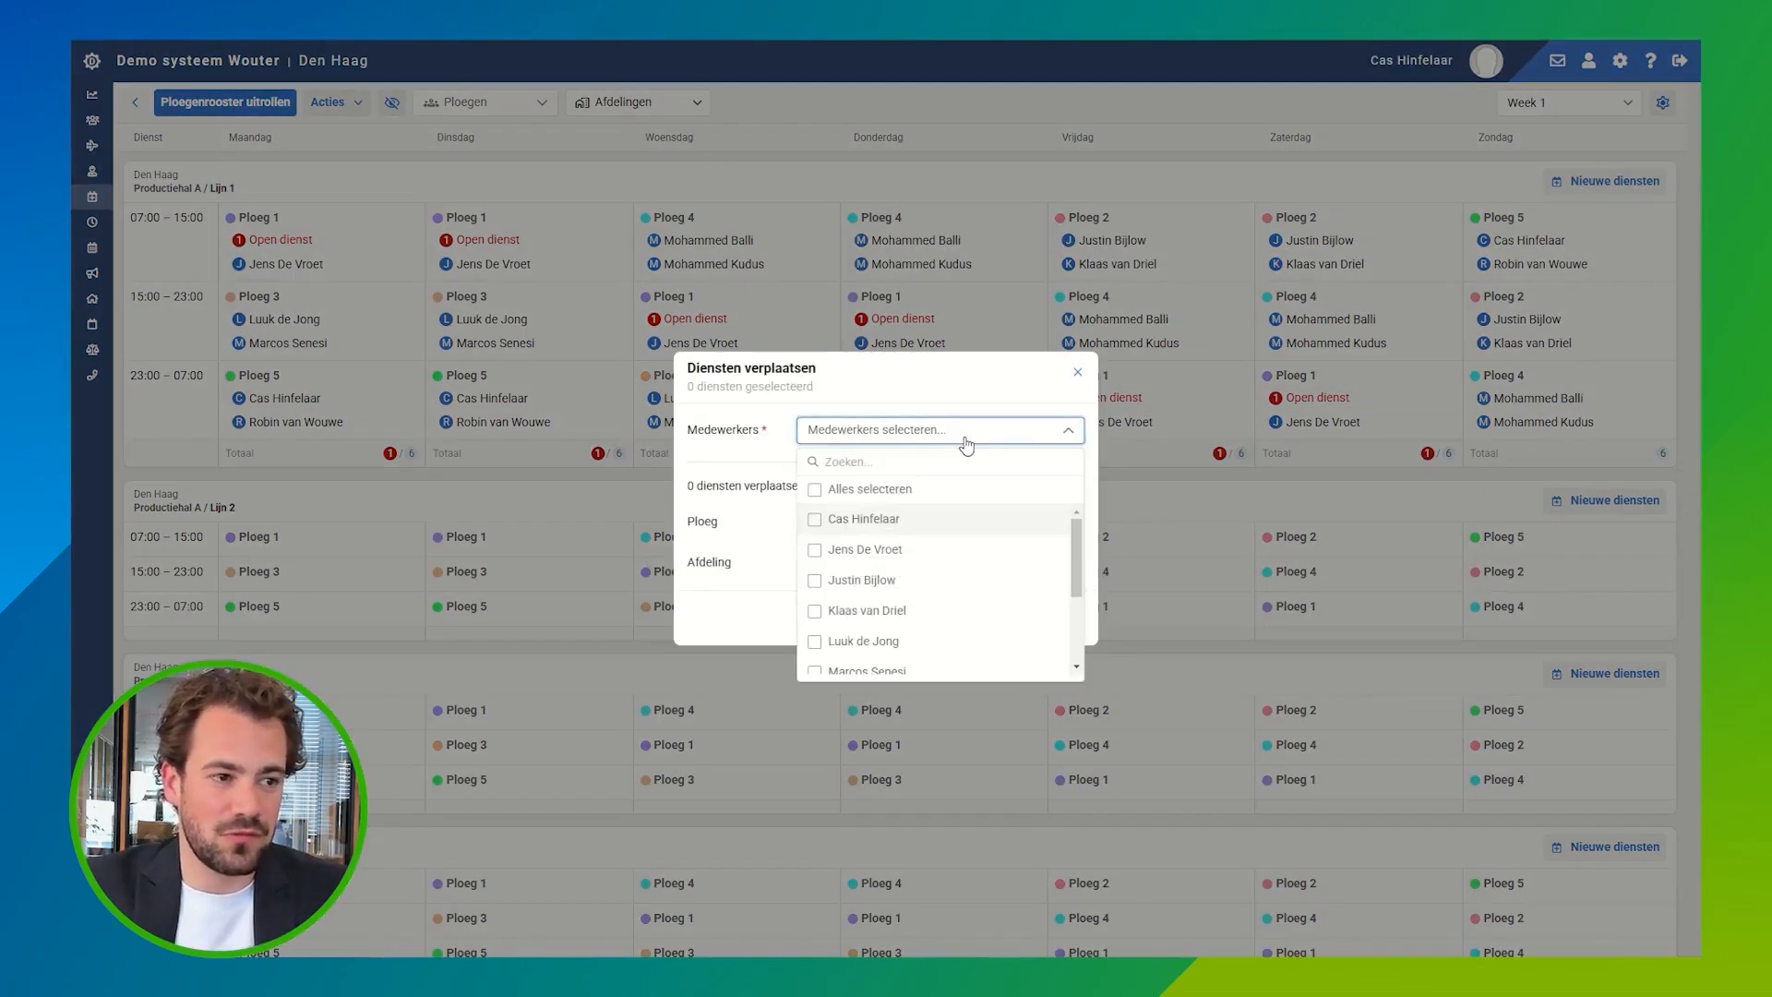
scroll(830, 557, "down", 1)
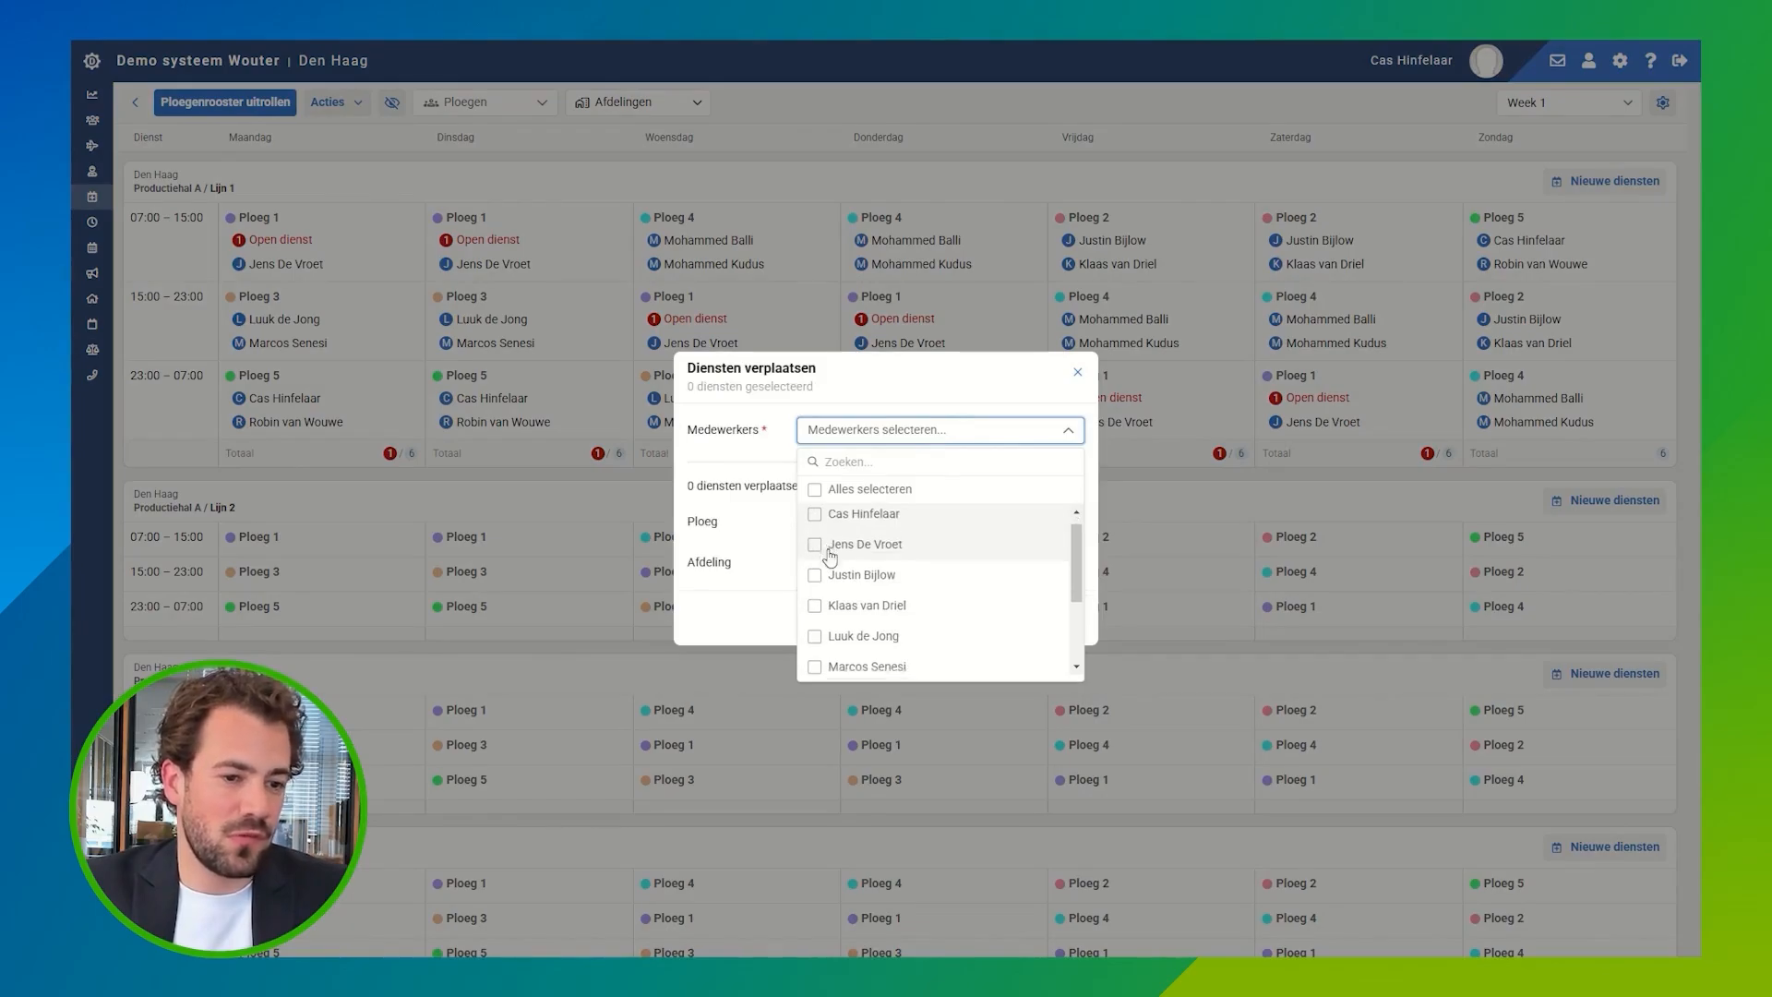
scroll(830, 558, "down", 2)
scroll(868, 595, "down", 1)
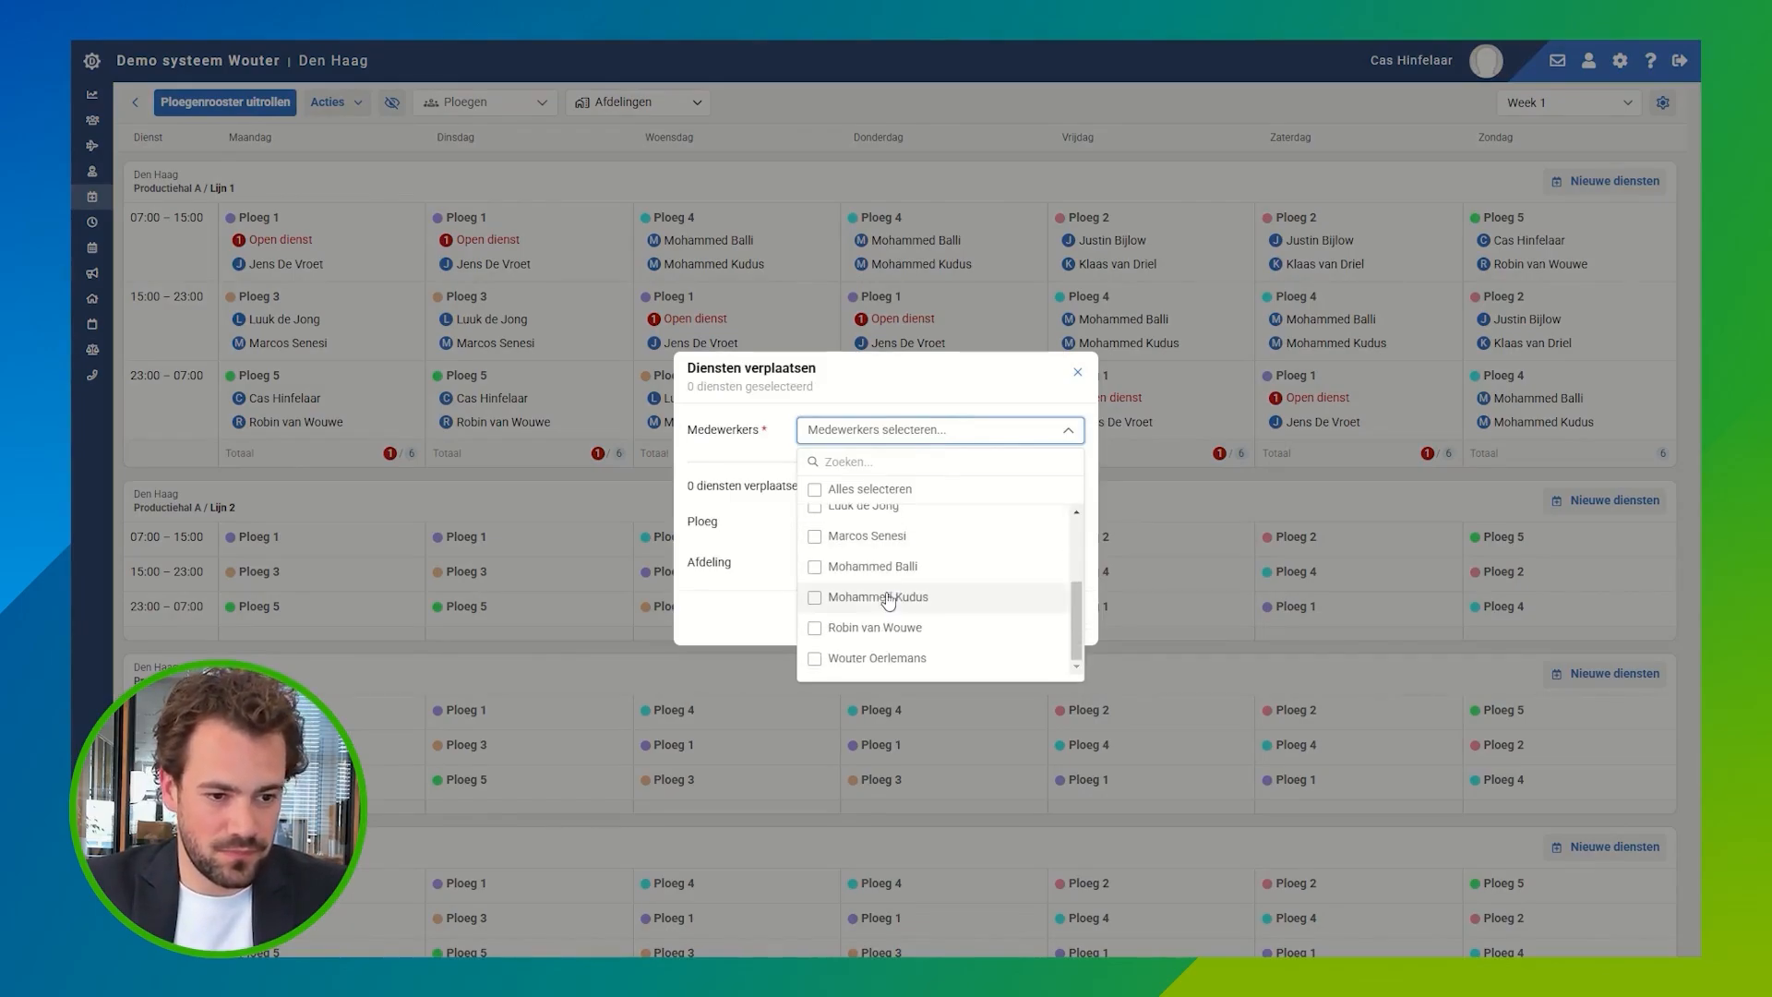
scroll(873, 591, "up", 5)
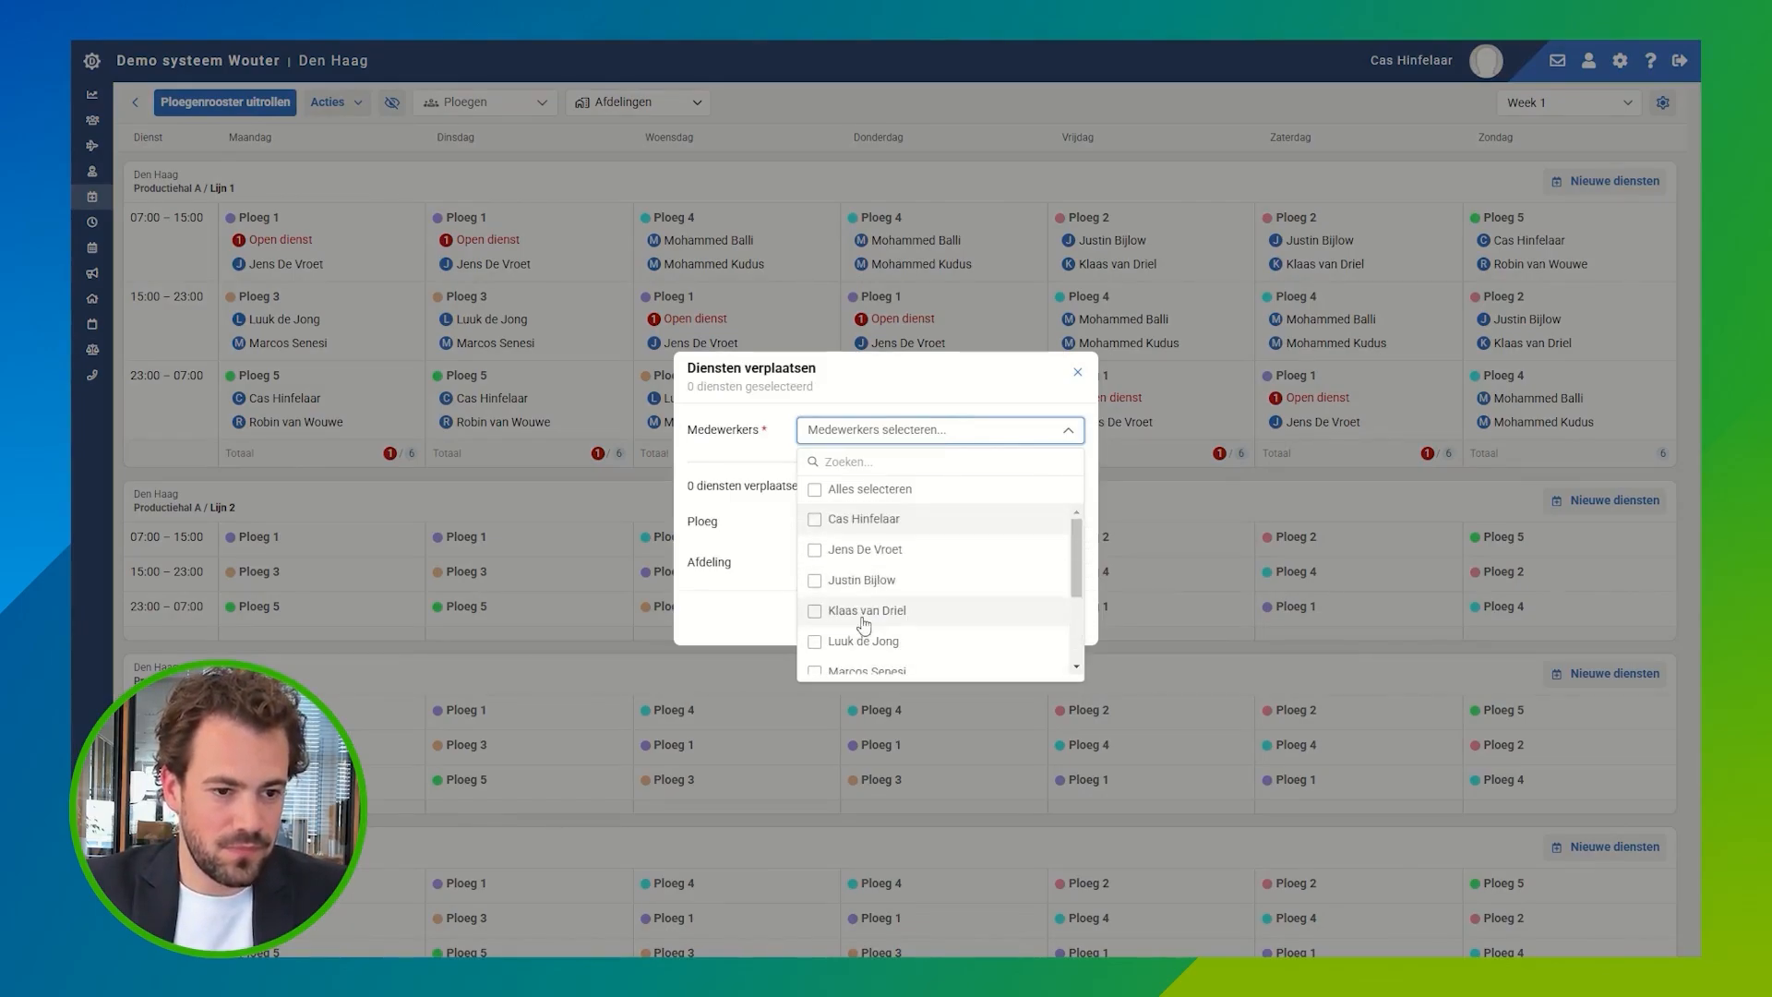
left_click(865, 549)
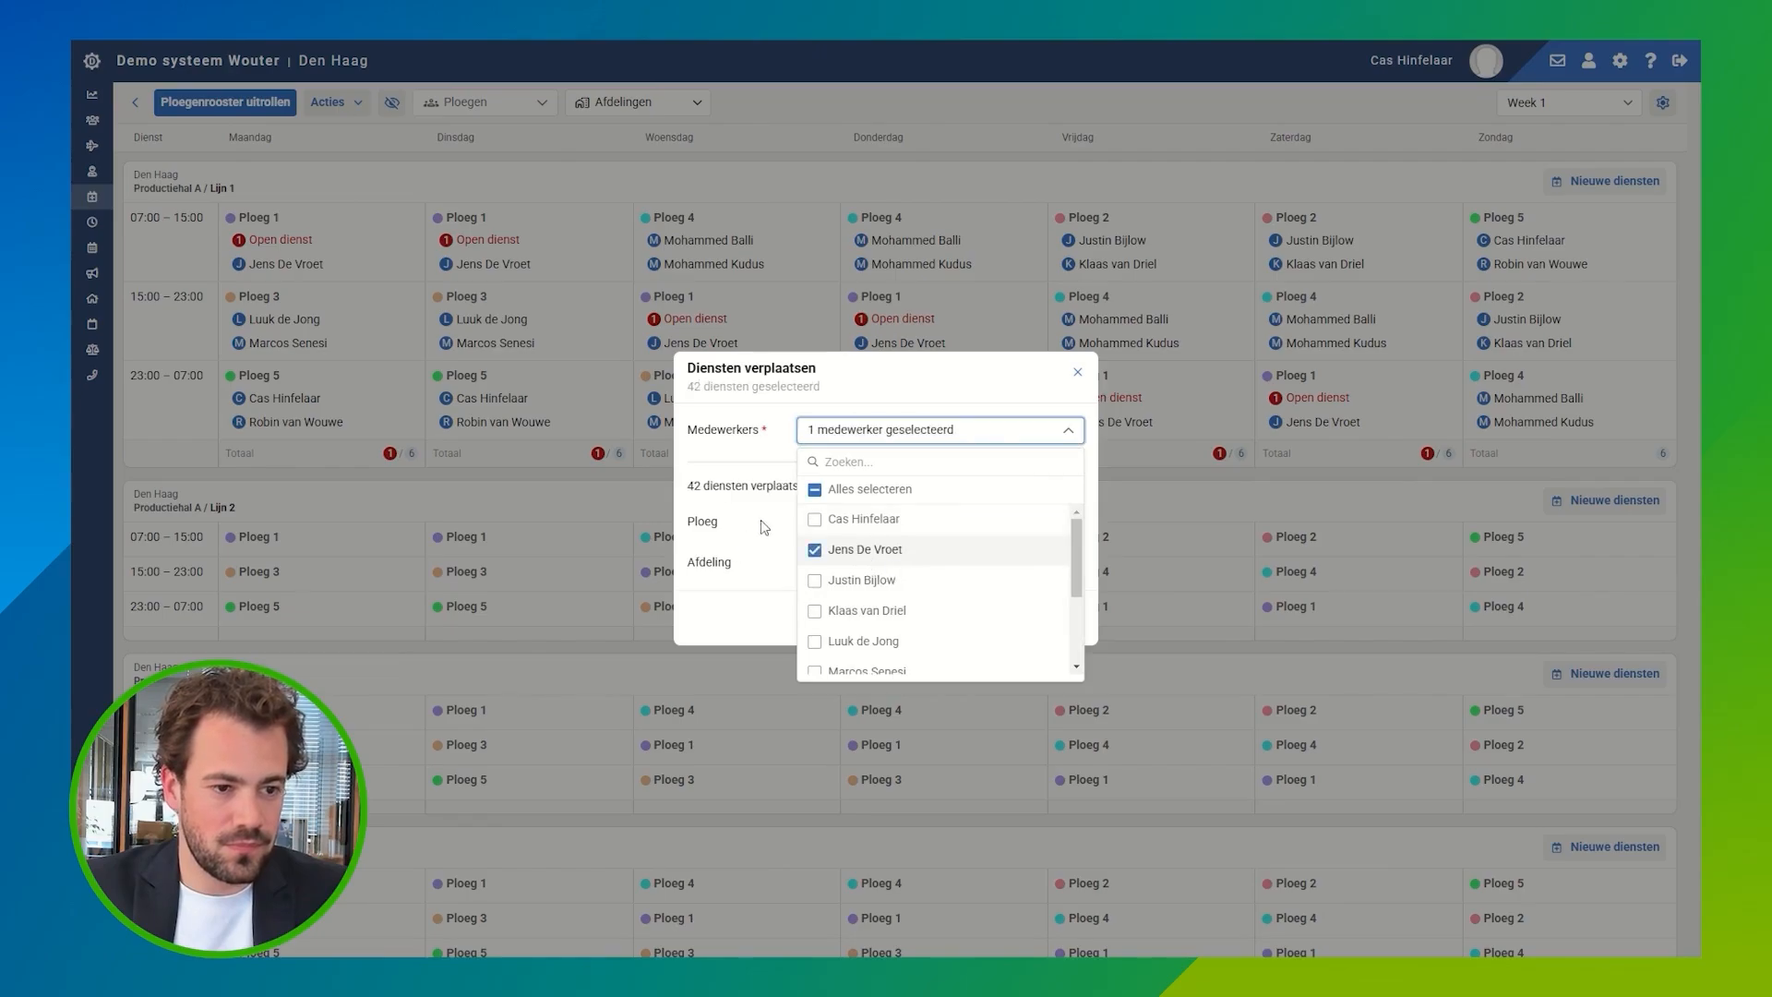
left_click(765, 527)
left_click(902, 522)
left_click(876, 664)
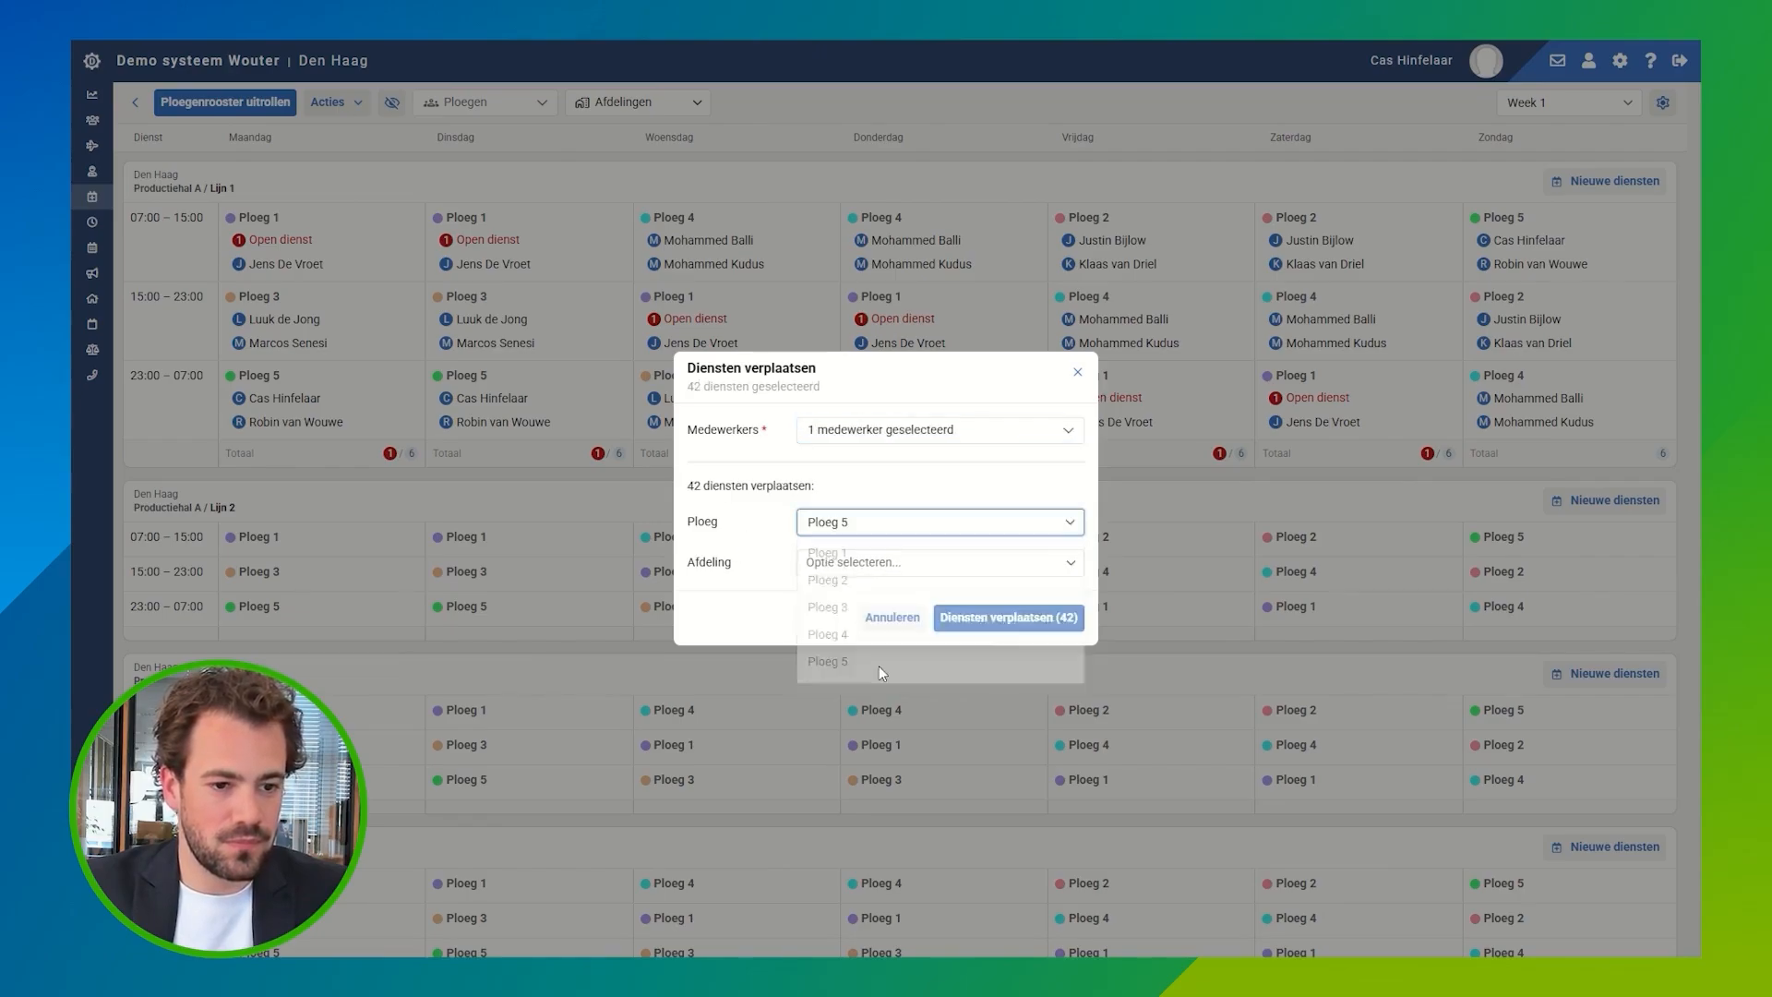
left_click(1023, 619)
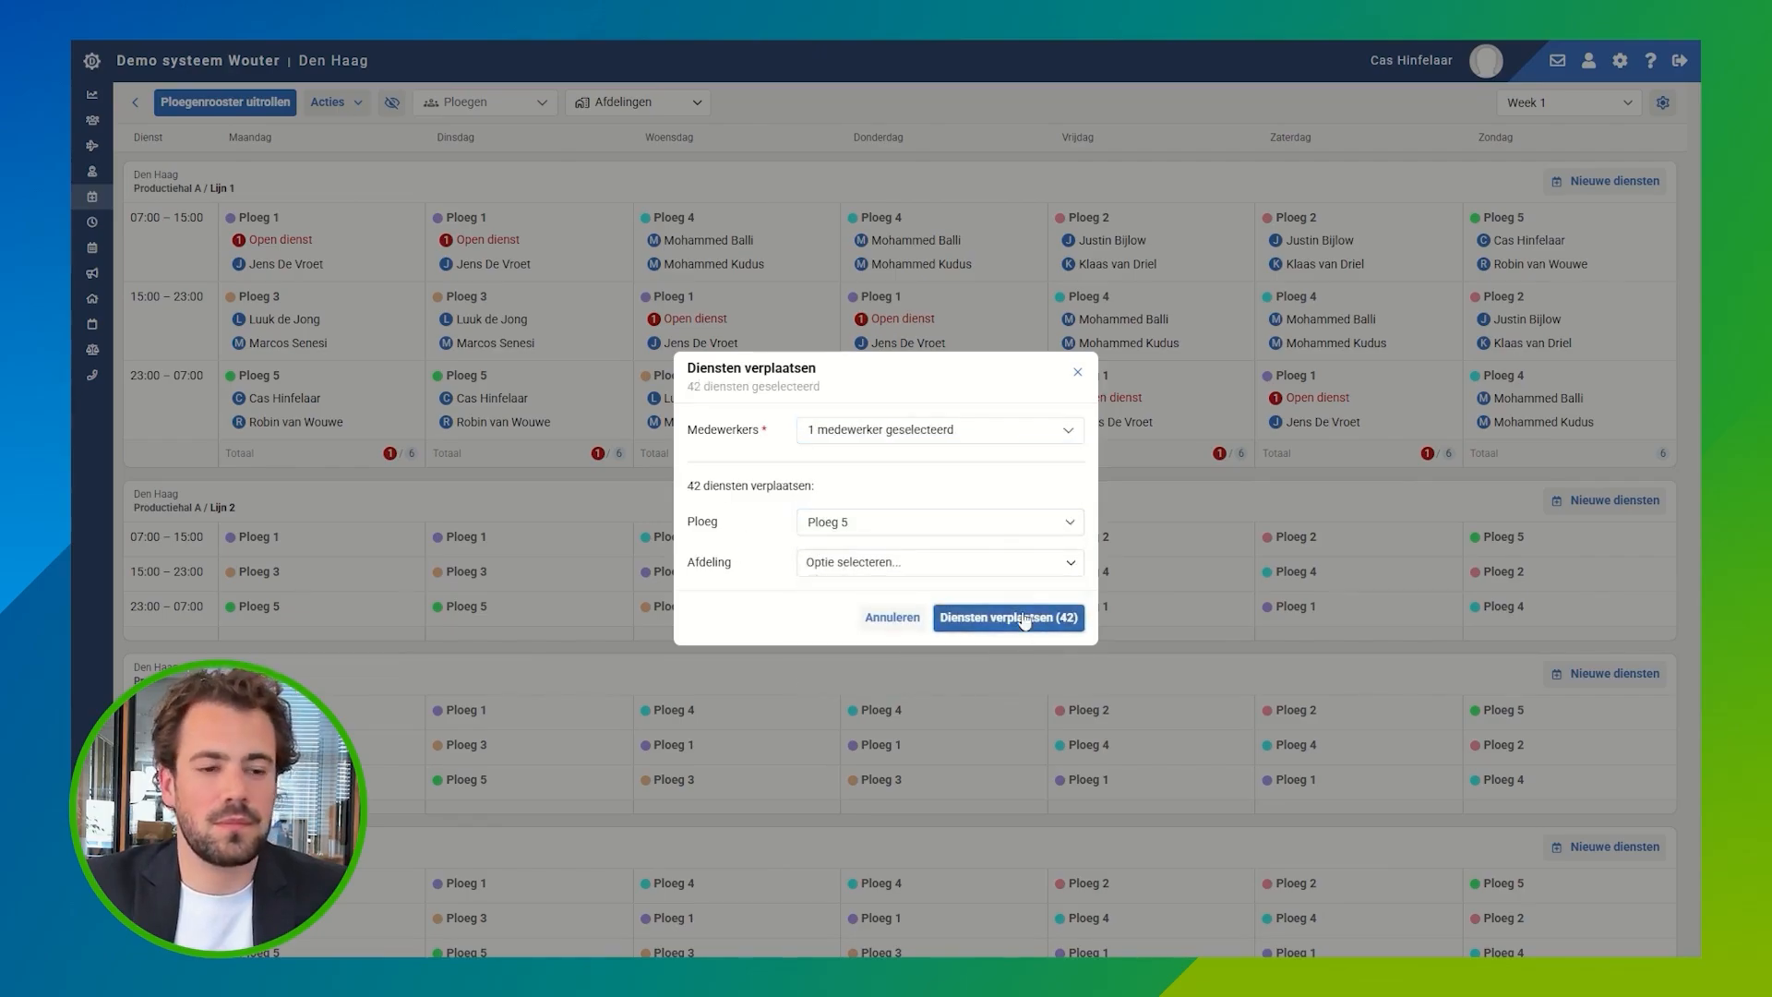
left_click(1032, 616)
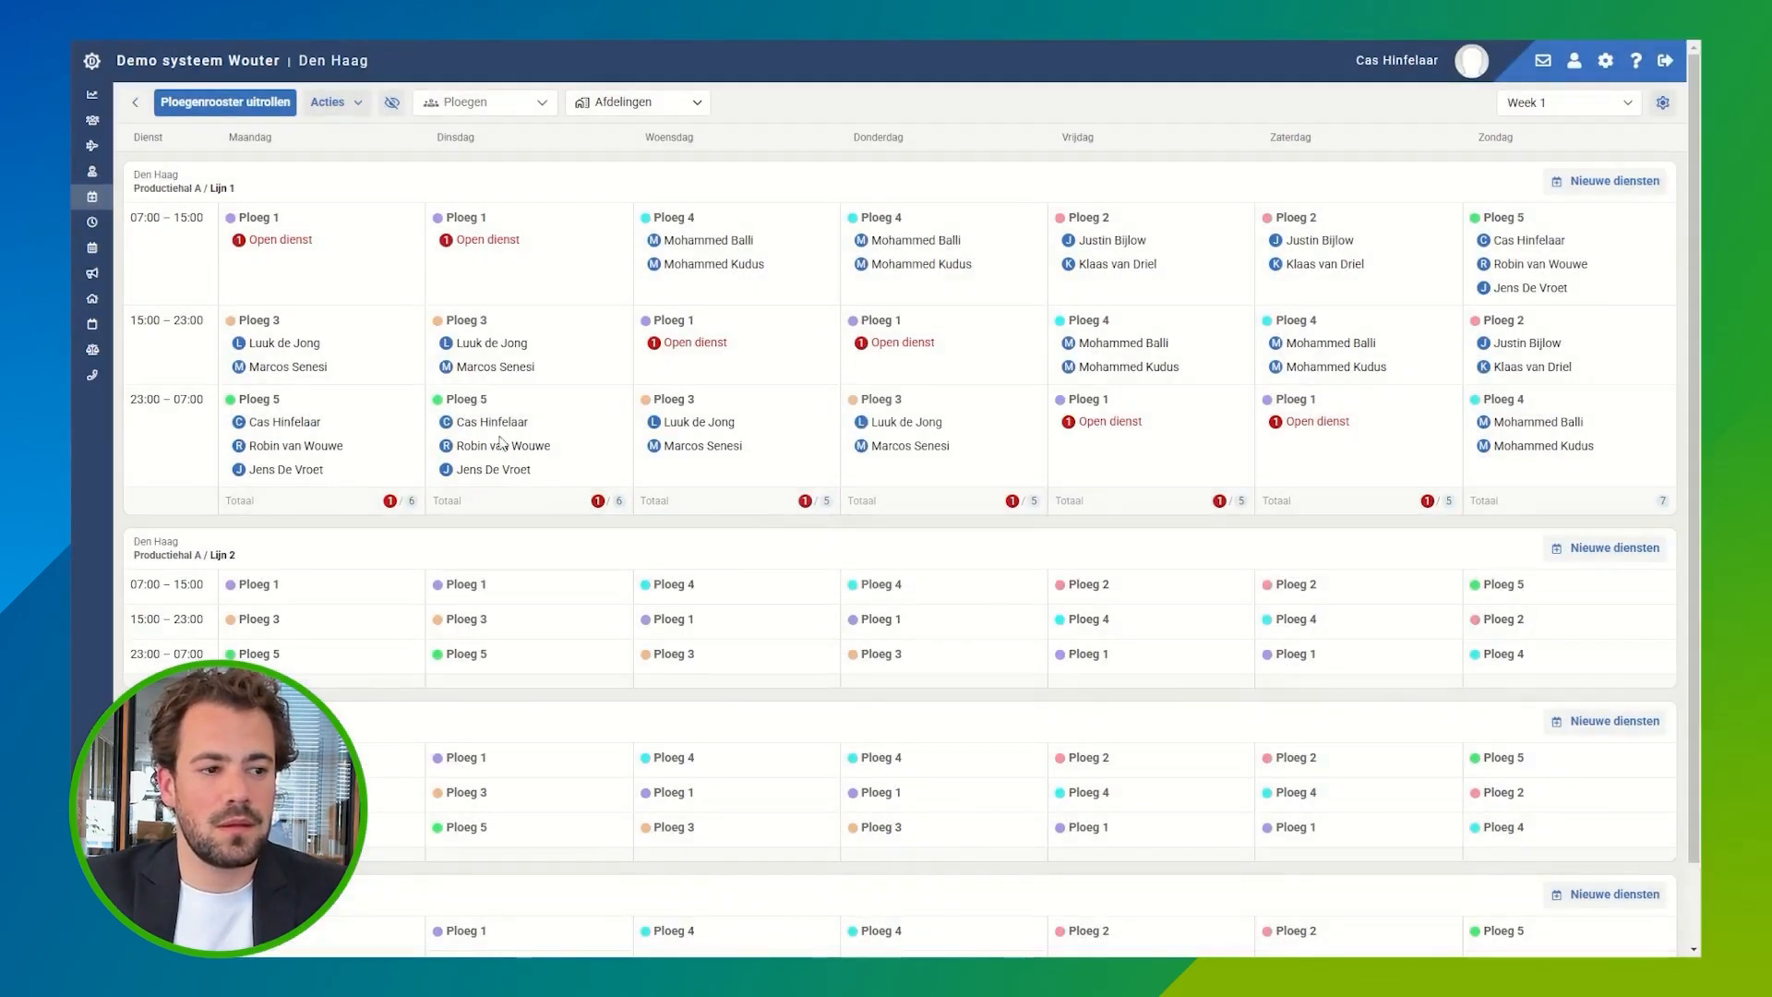
Step: Move all shifts of the first listed employee from Ploeg 5 to Ploeg 1
left_click(358, 102)
left_click(408, 164)
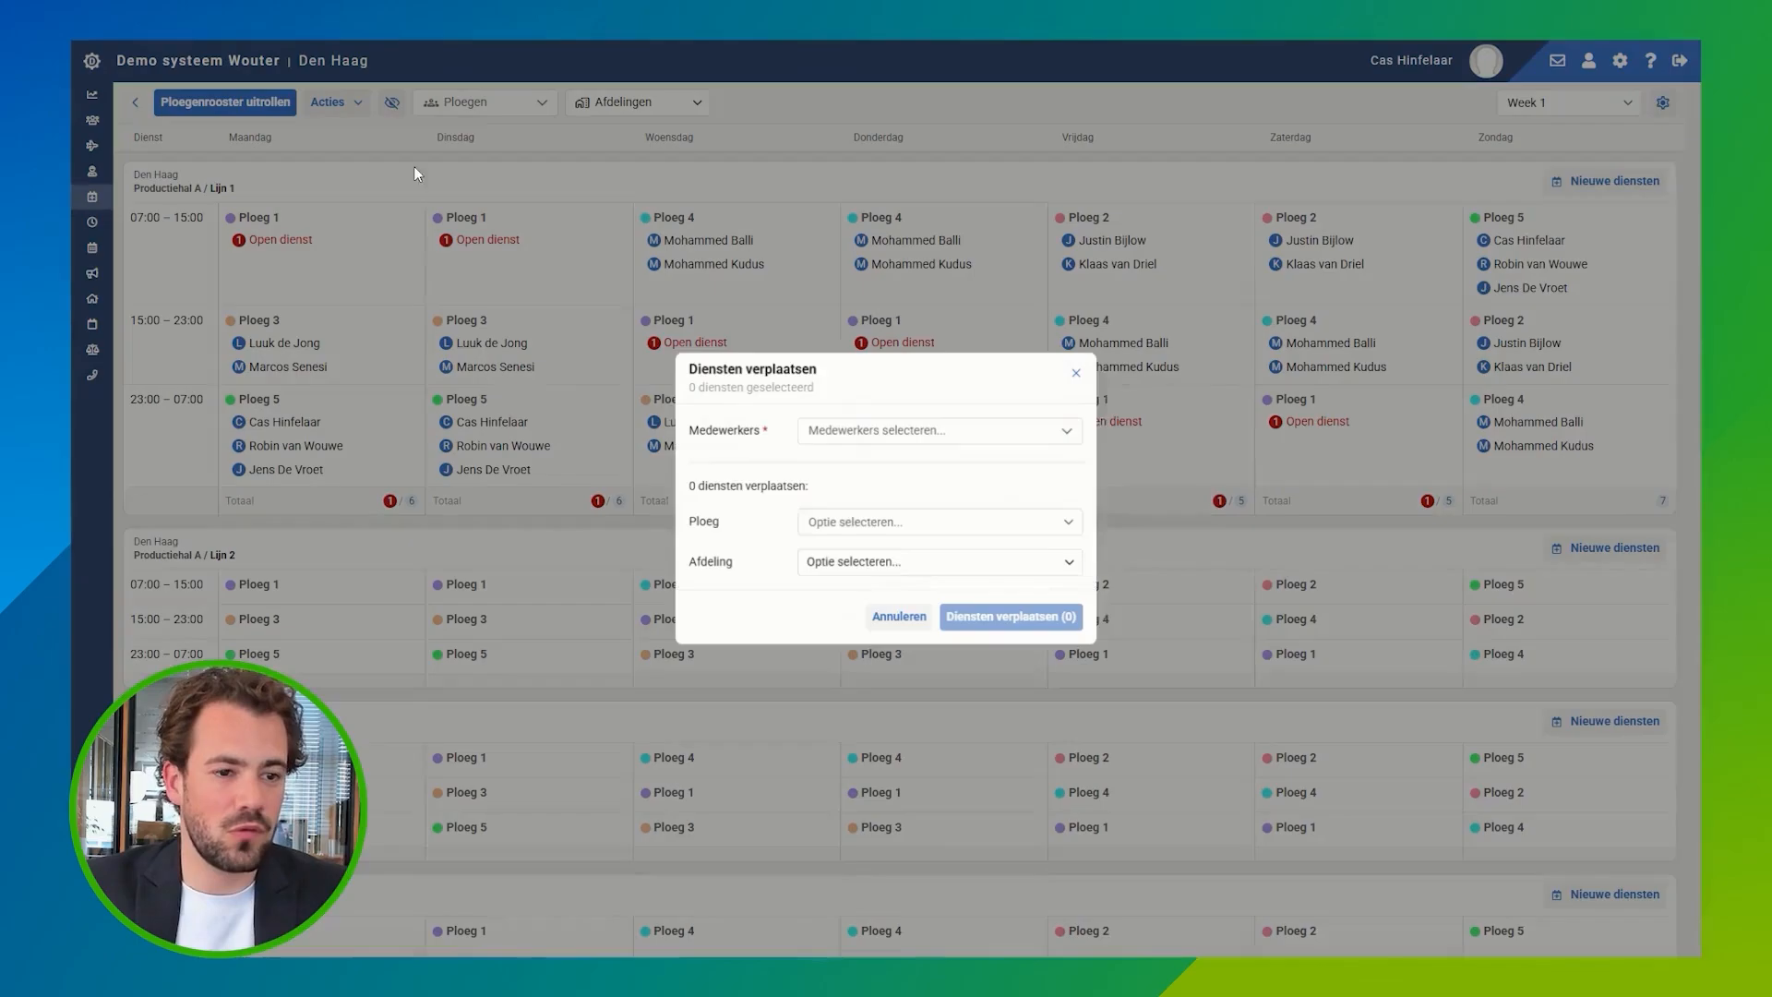
left_click(950, 431)
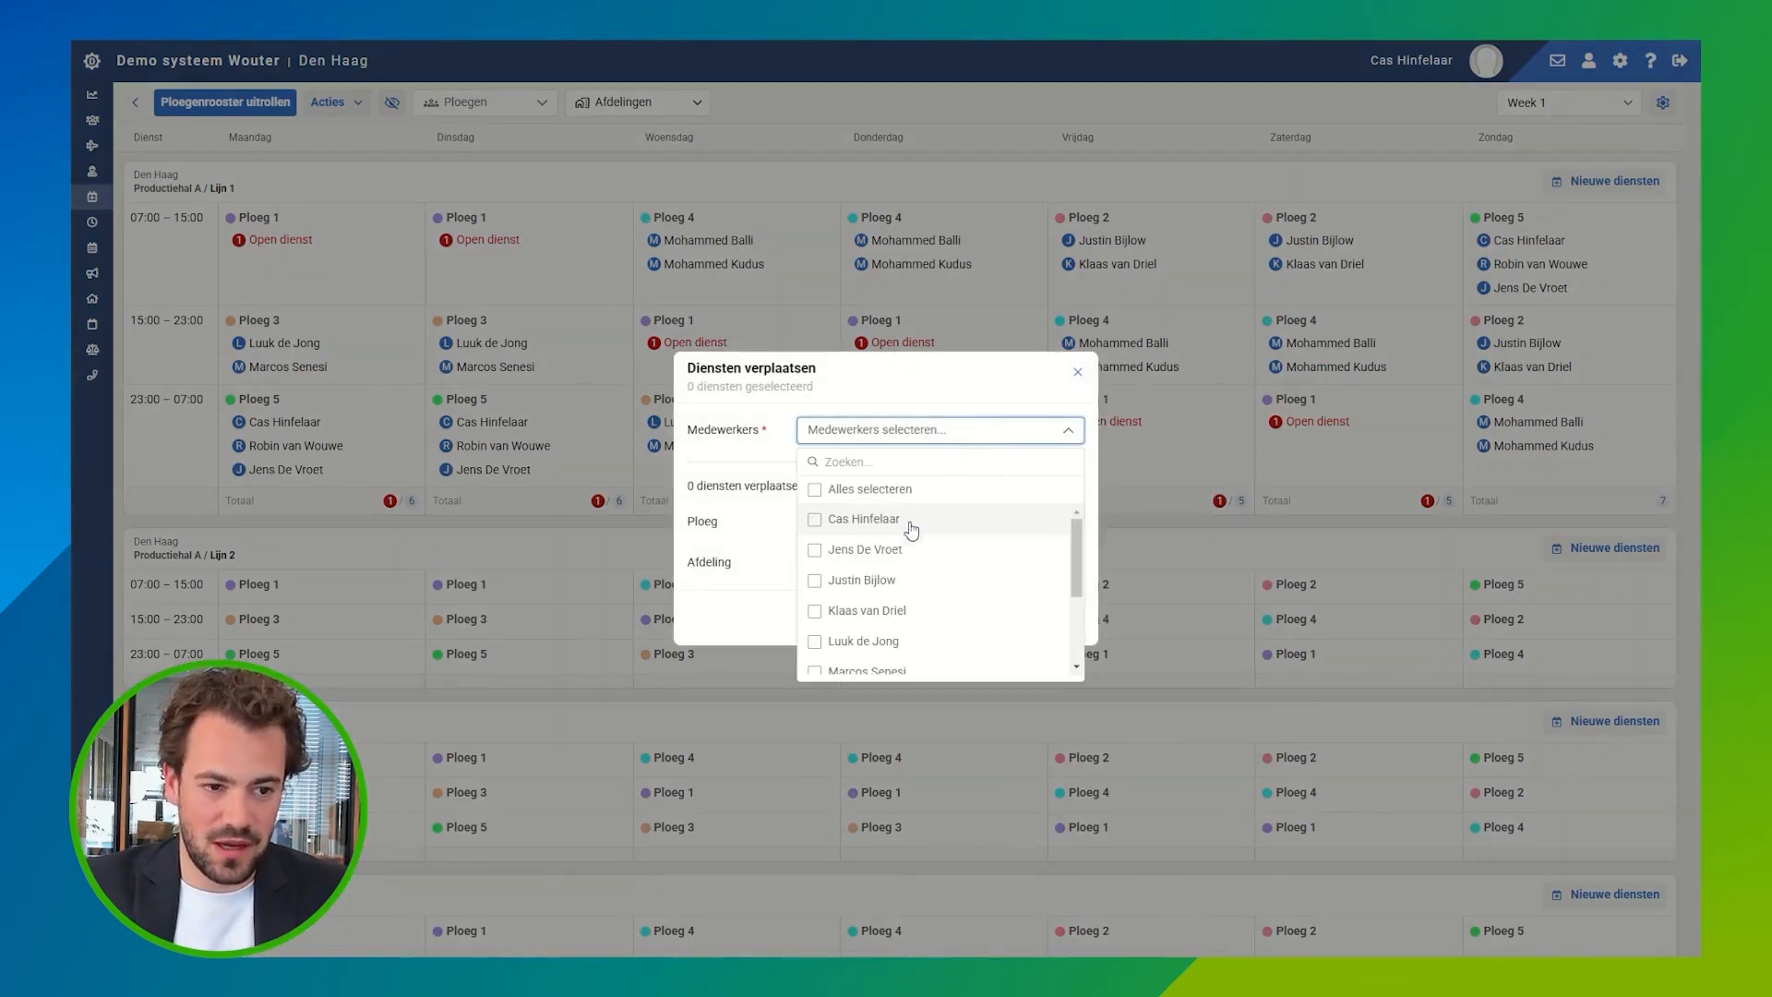
left_click(850, 518)
left_click(772, 518)
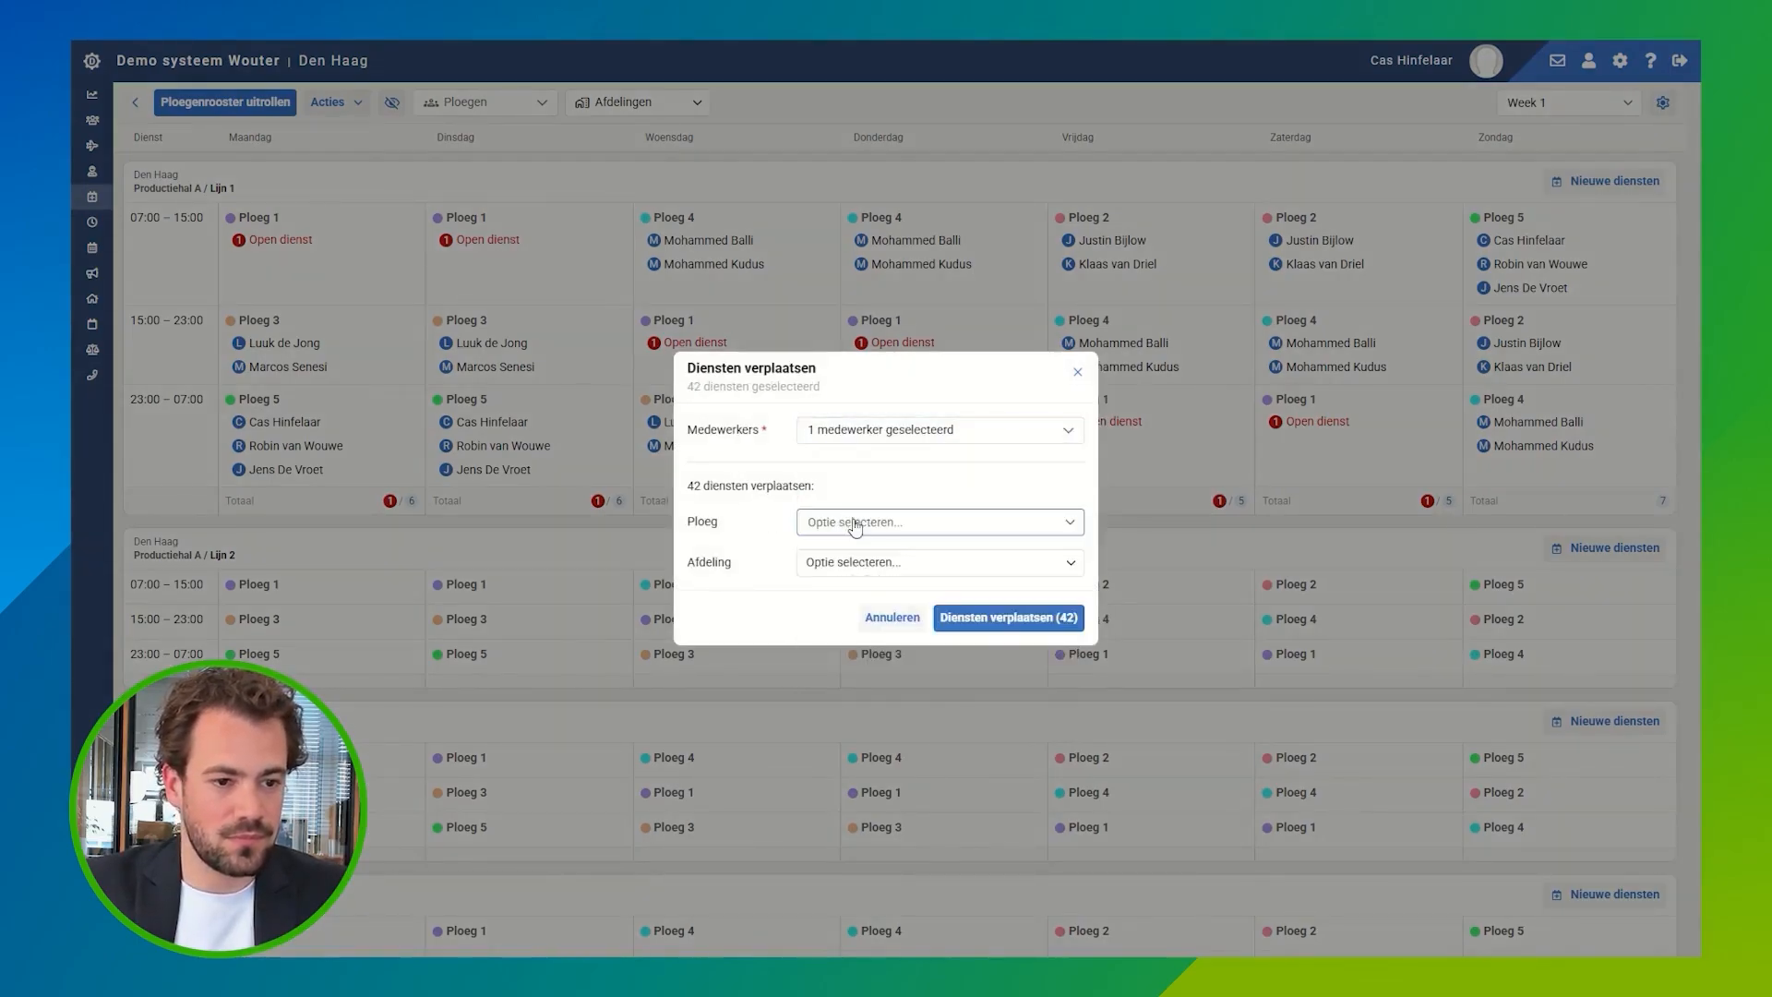
left_click(858, 521)
left_click(863, 552)
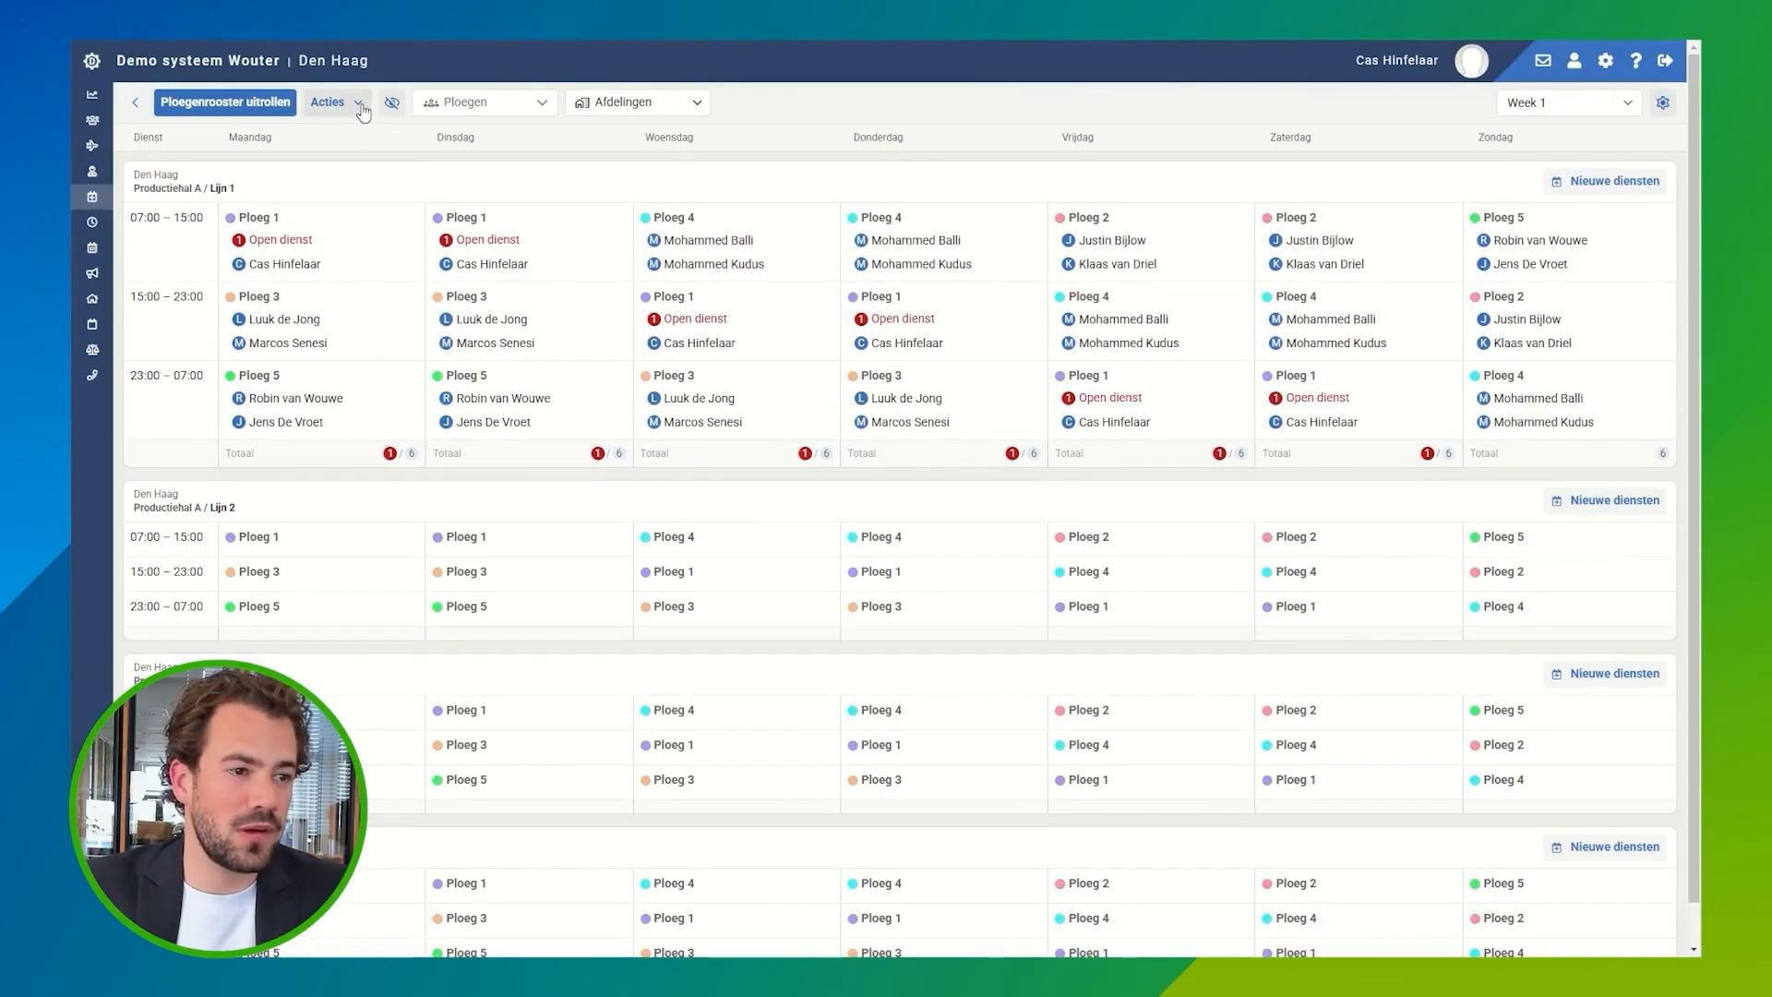
left_click(361, 107)
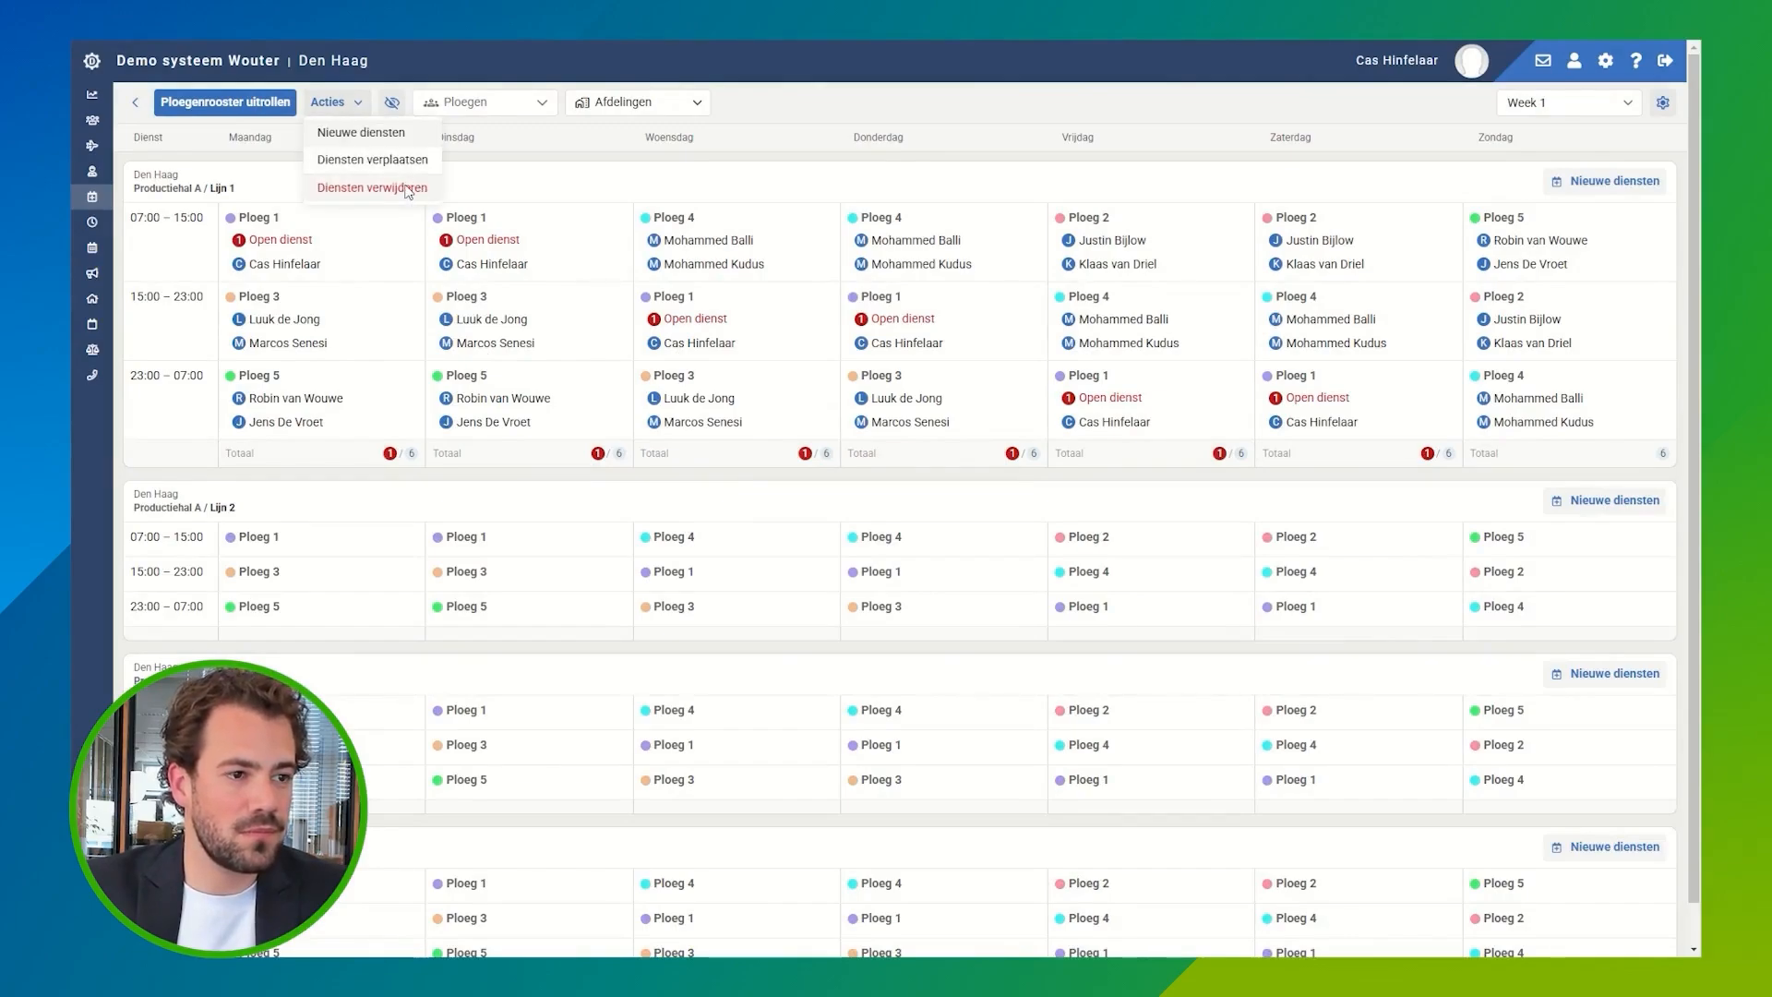
left_click(407, 191)
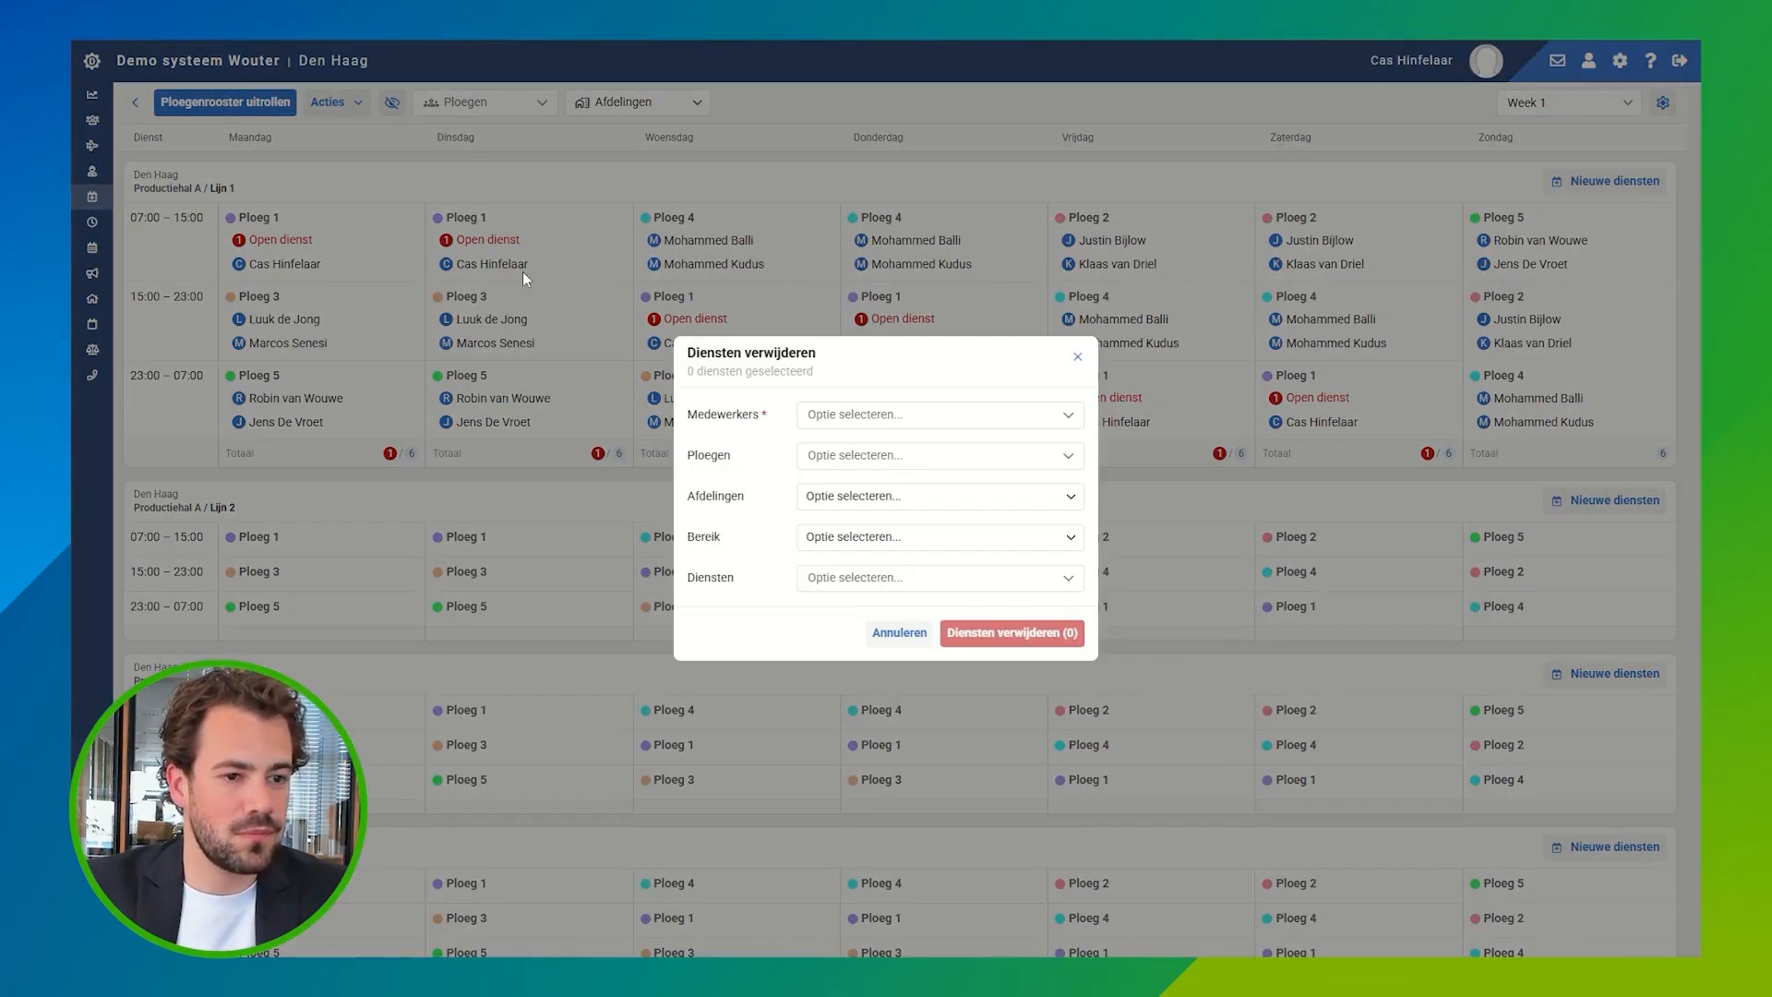
left_click(864, 418)
left_click(870, 506)
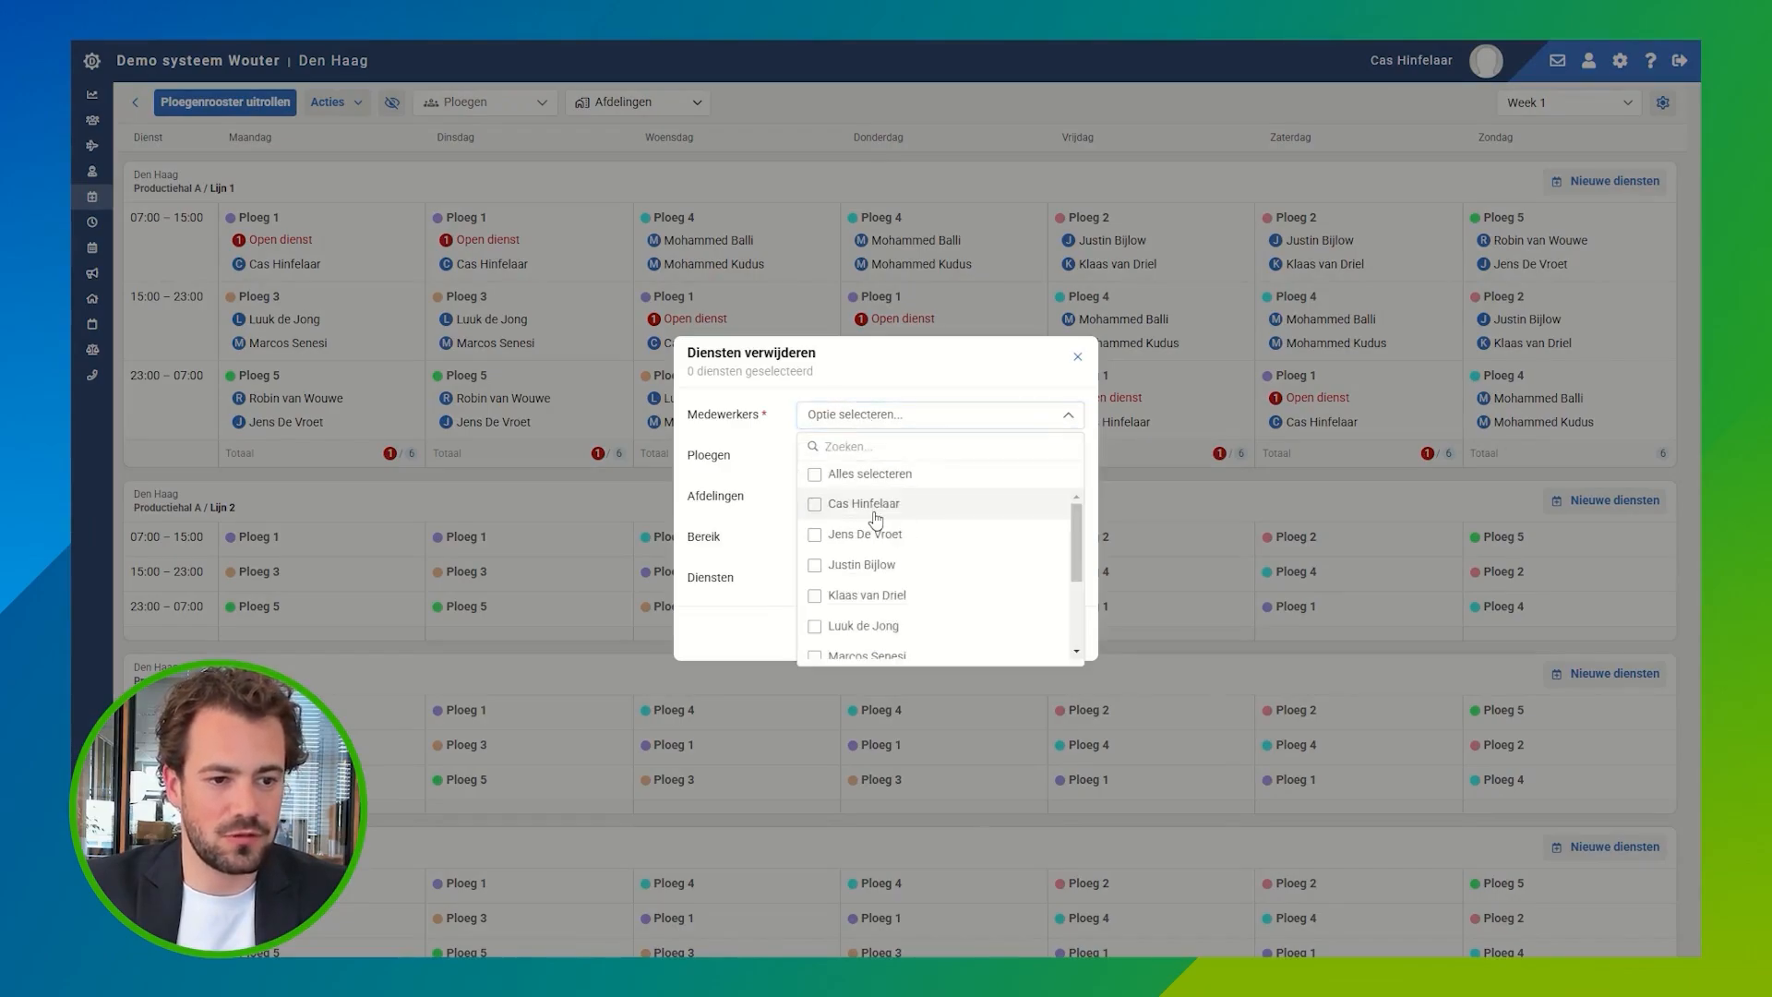
left_click(771, 482)
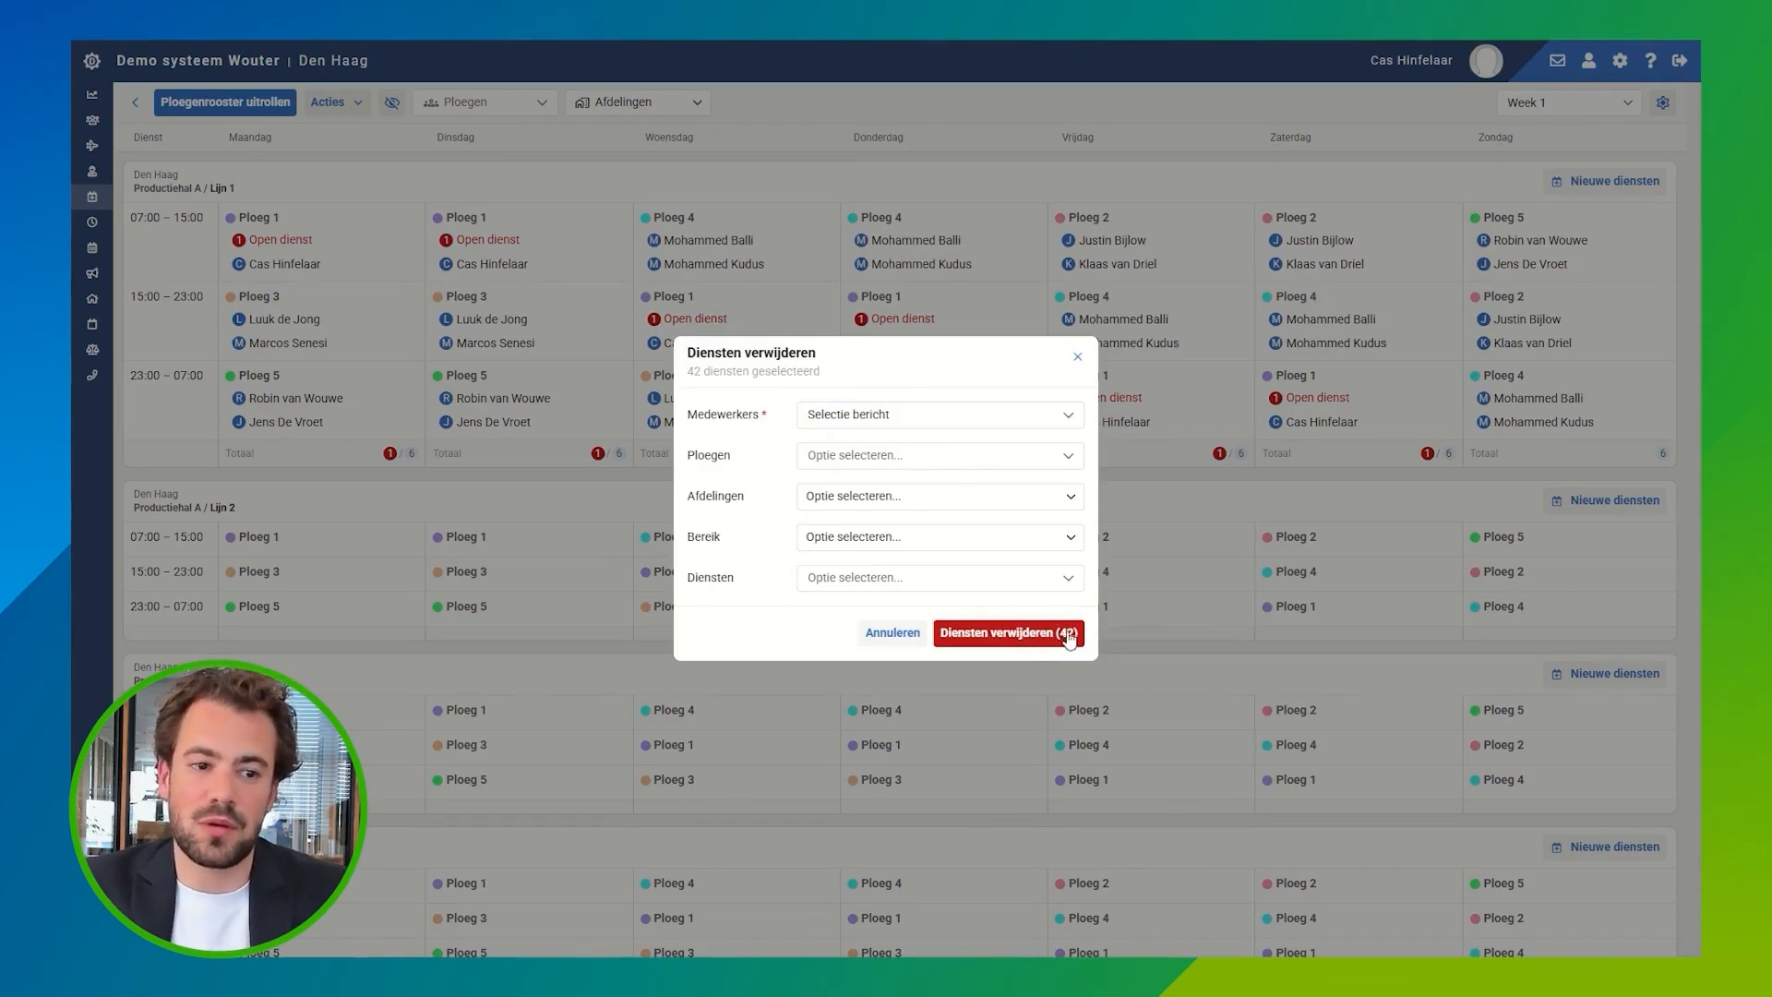
left_click(1078, 356)
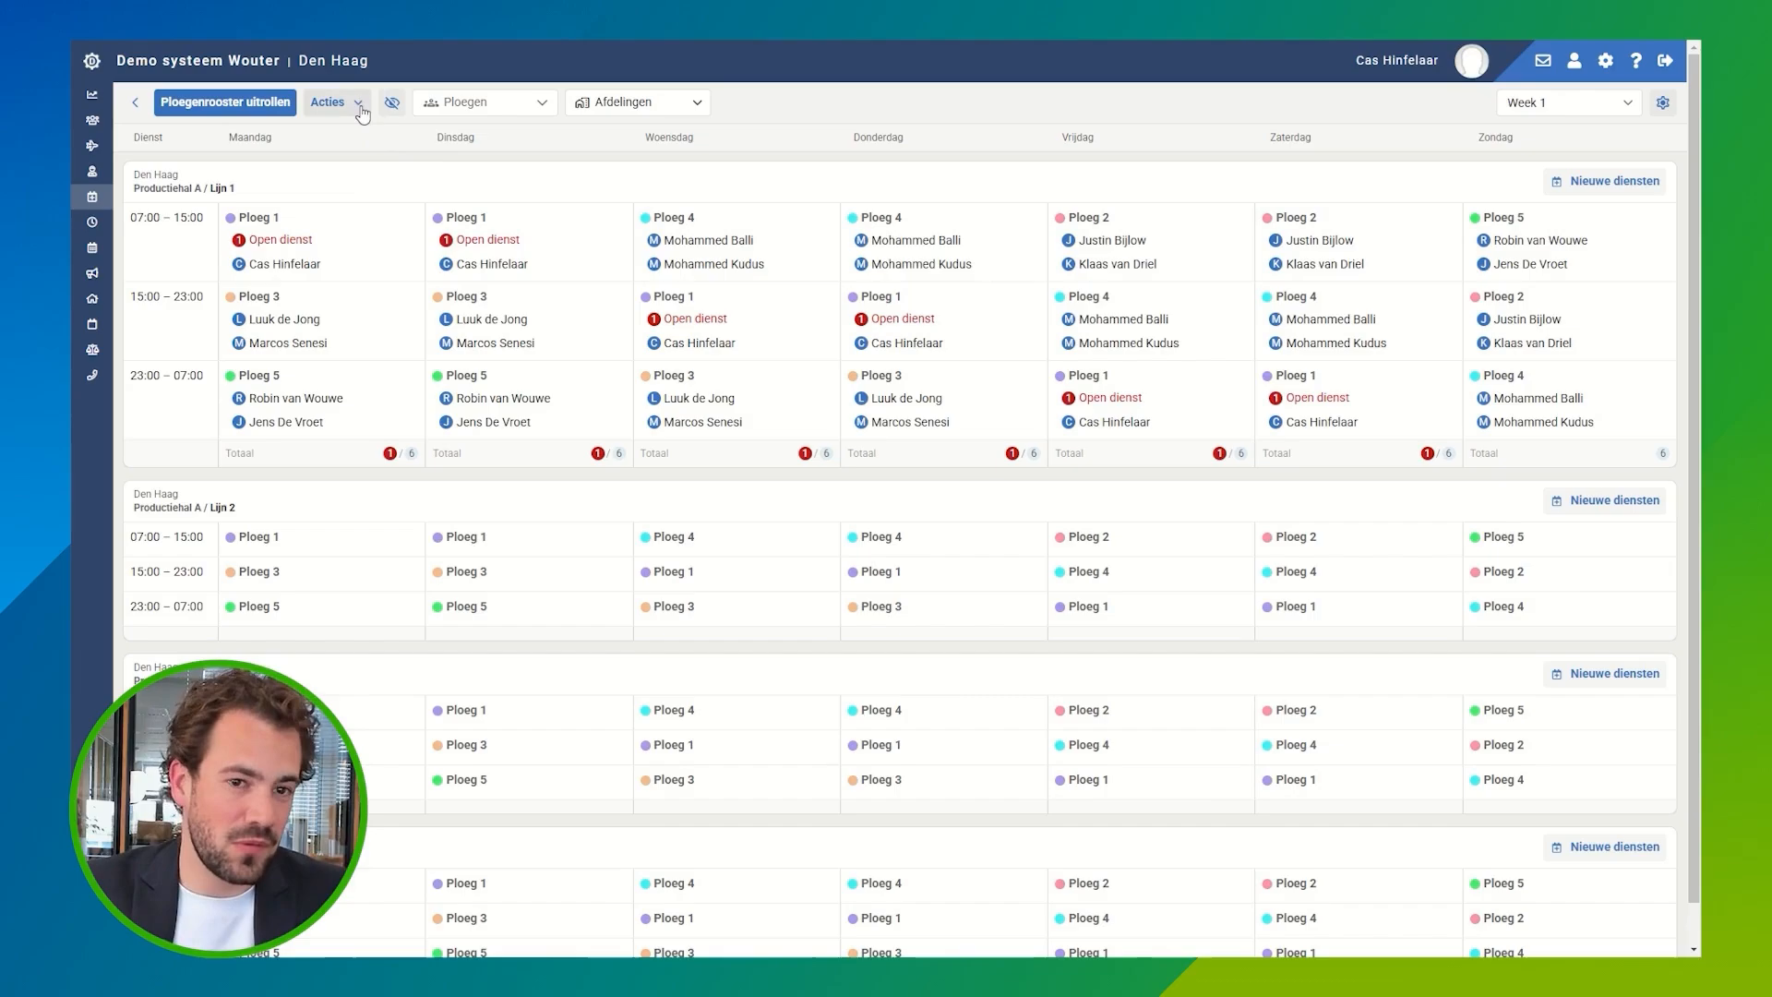
Step: Create new Ploeg 1 shifts on Lijn 1 for the last listed employee, who has no team, and save them
left_click(1608, 188)
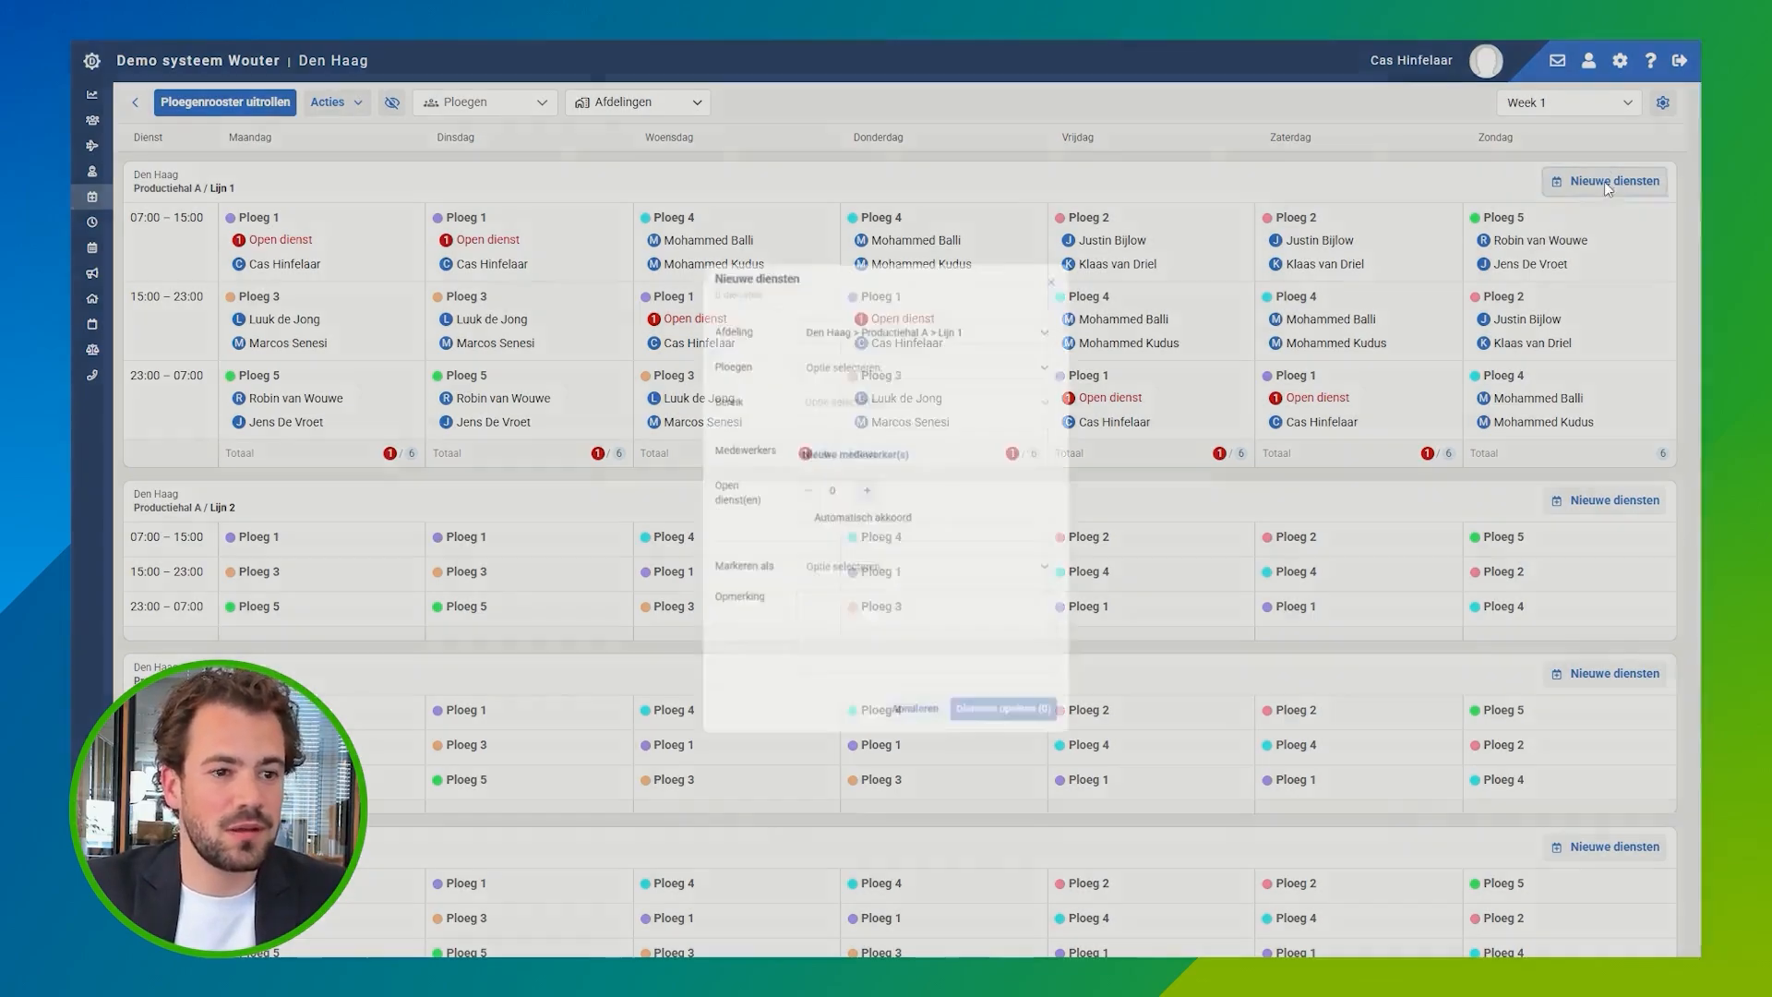
left_click(851, 449)
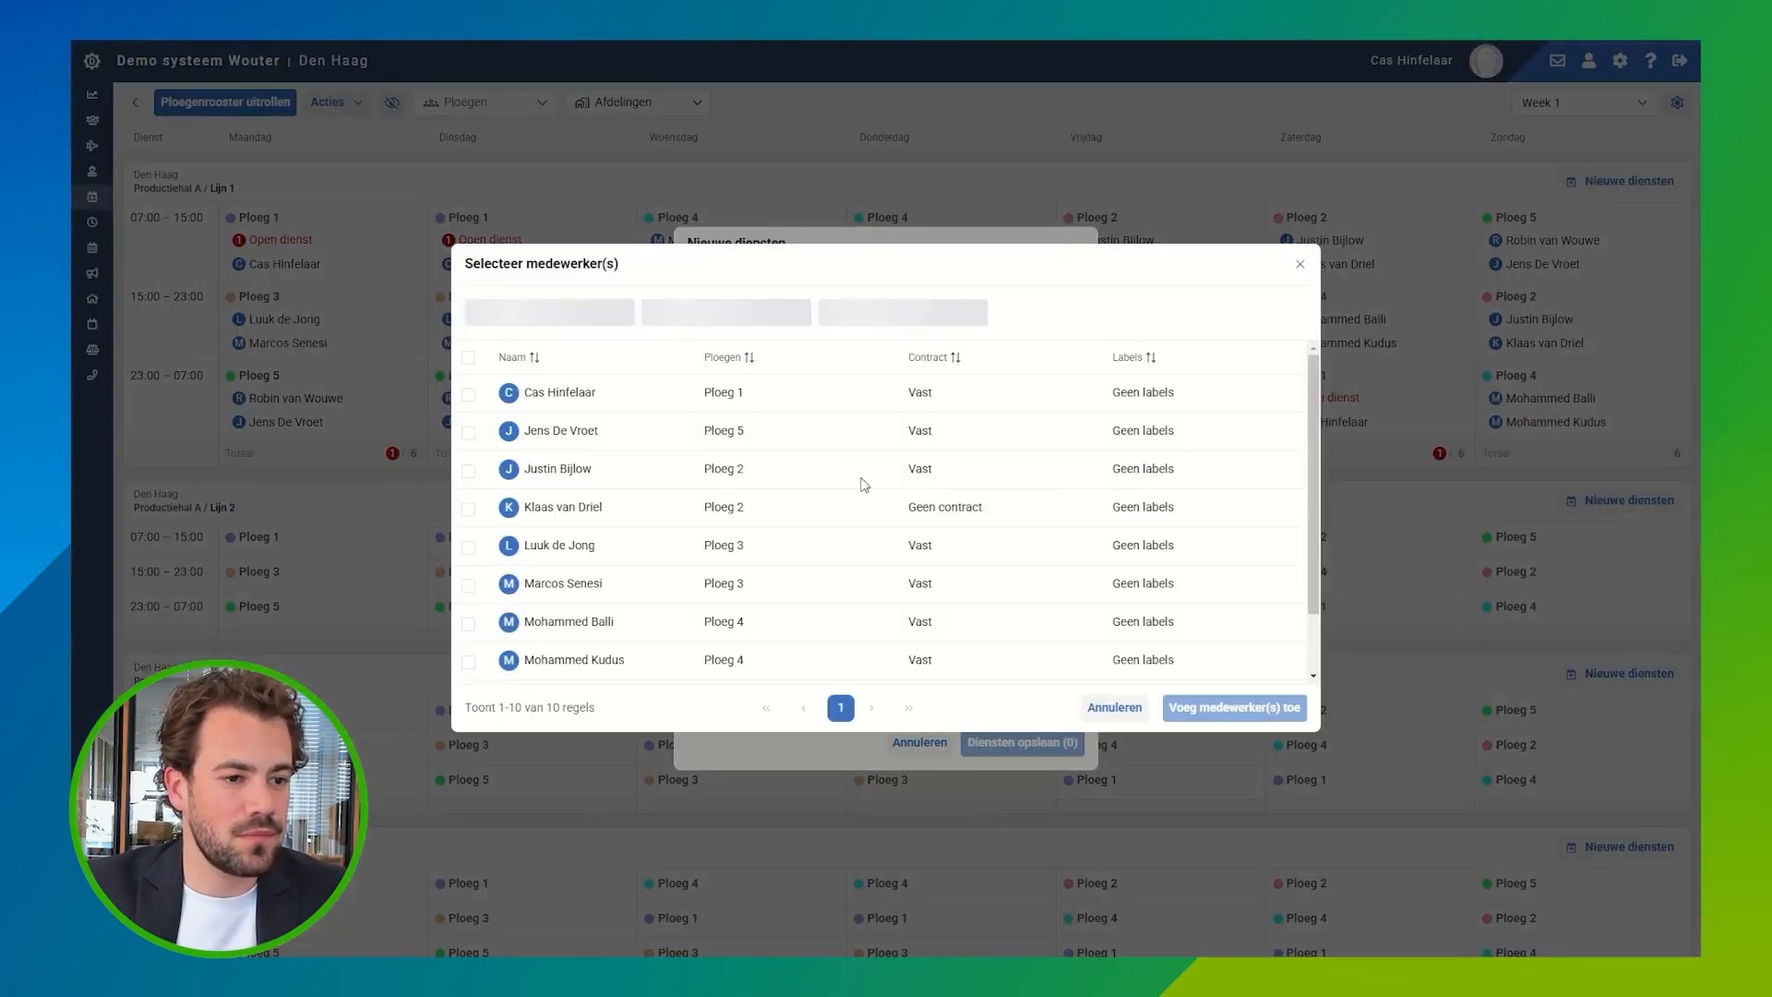
scroll(575, 503, "down", 1)
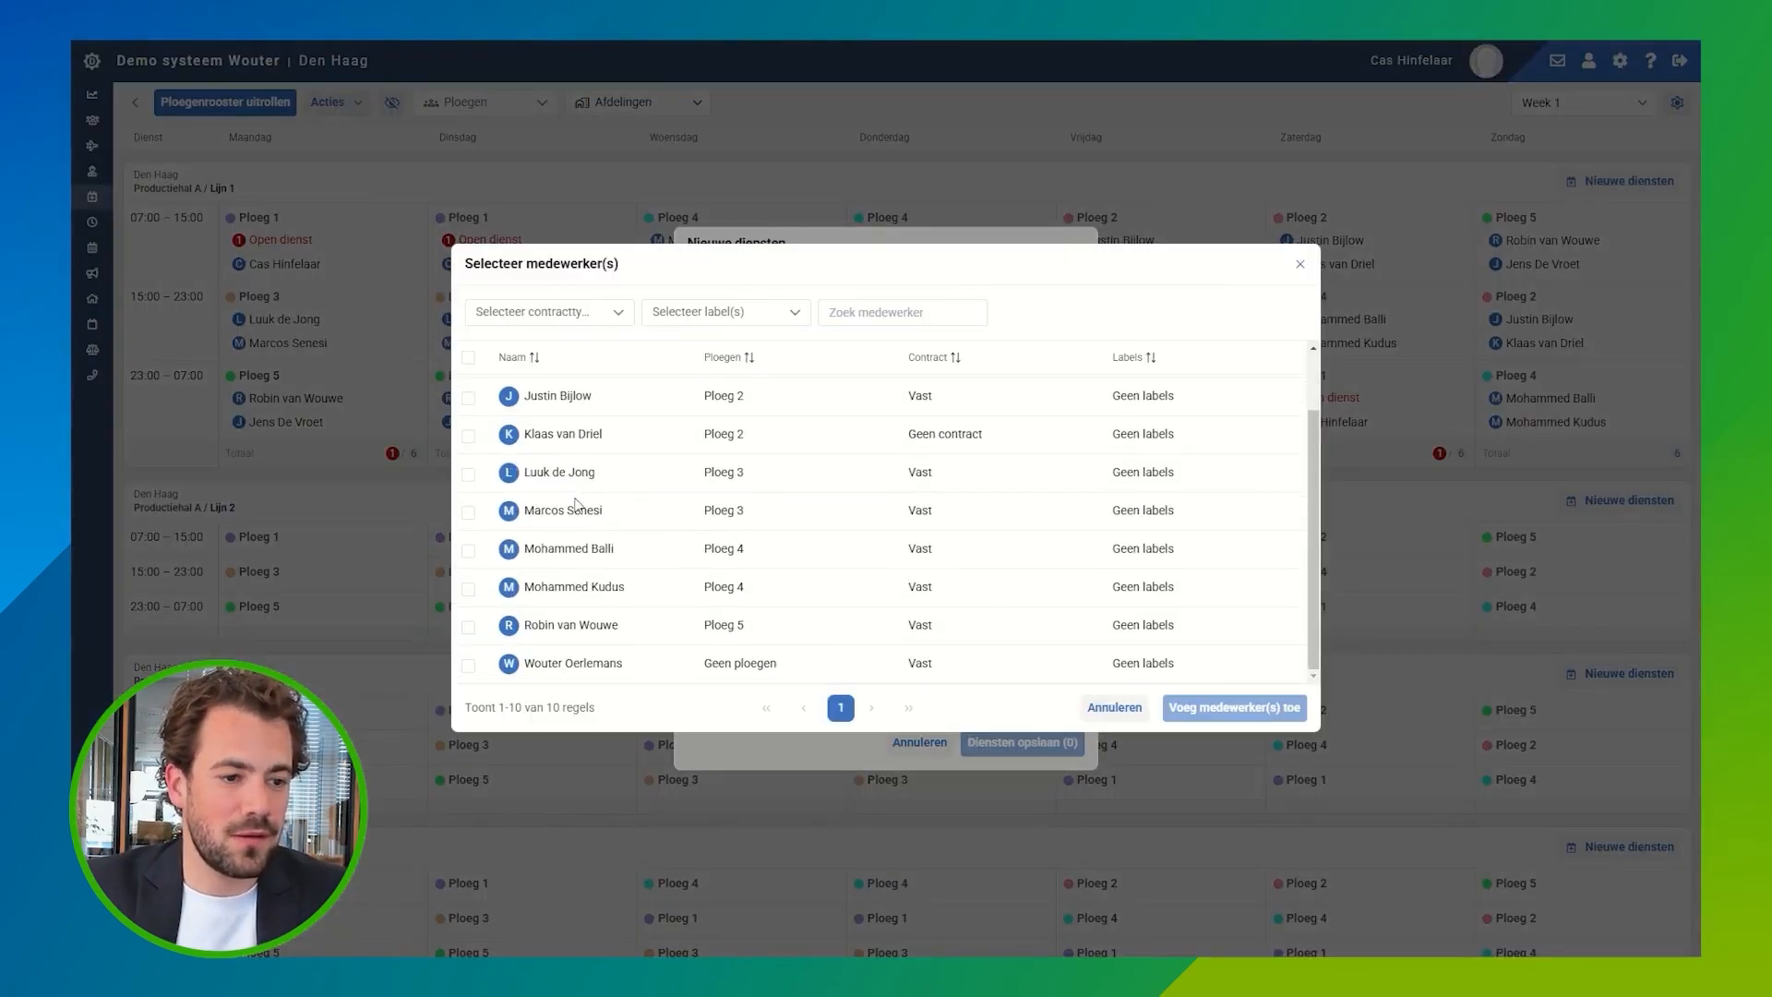
left_click(469, 666)
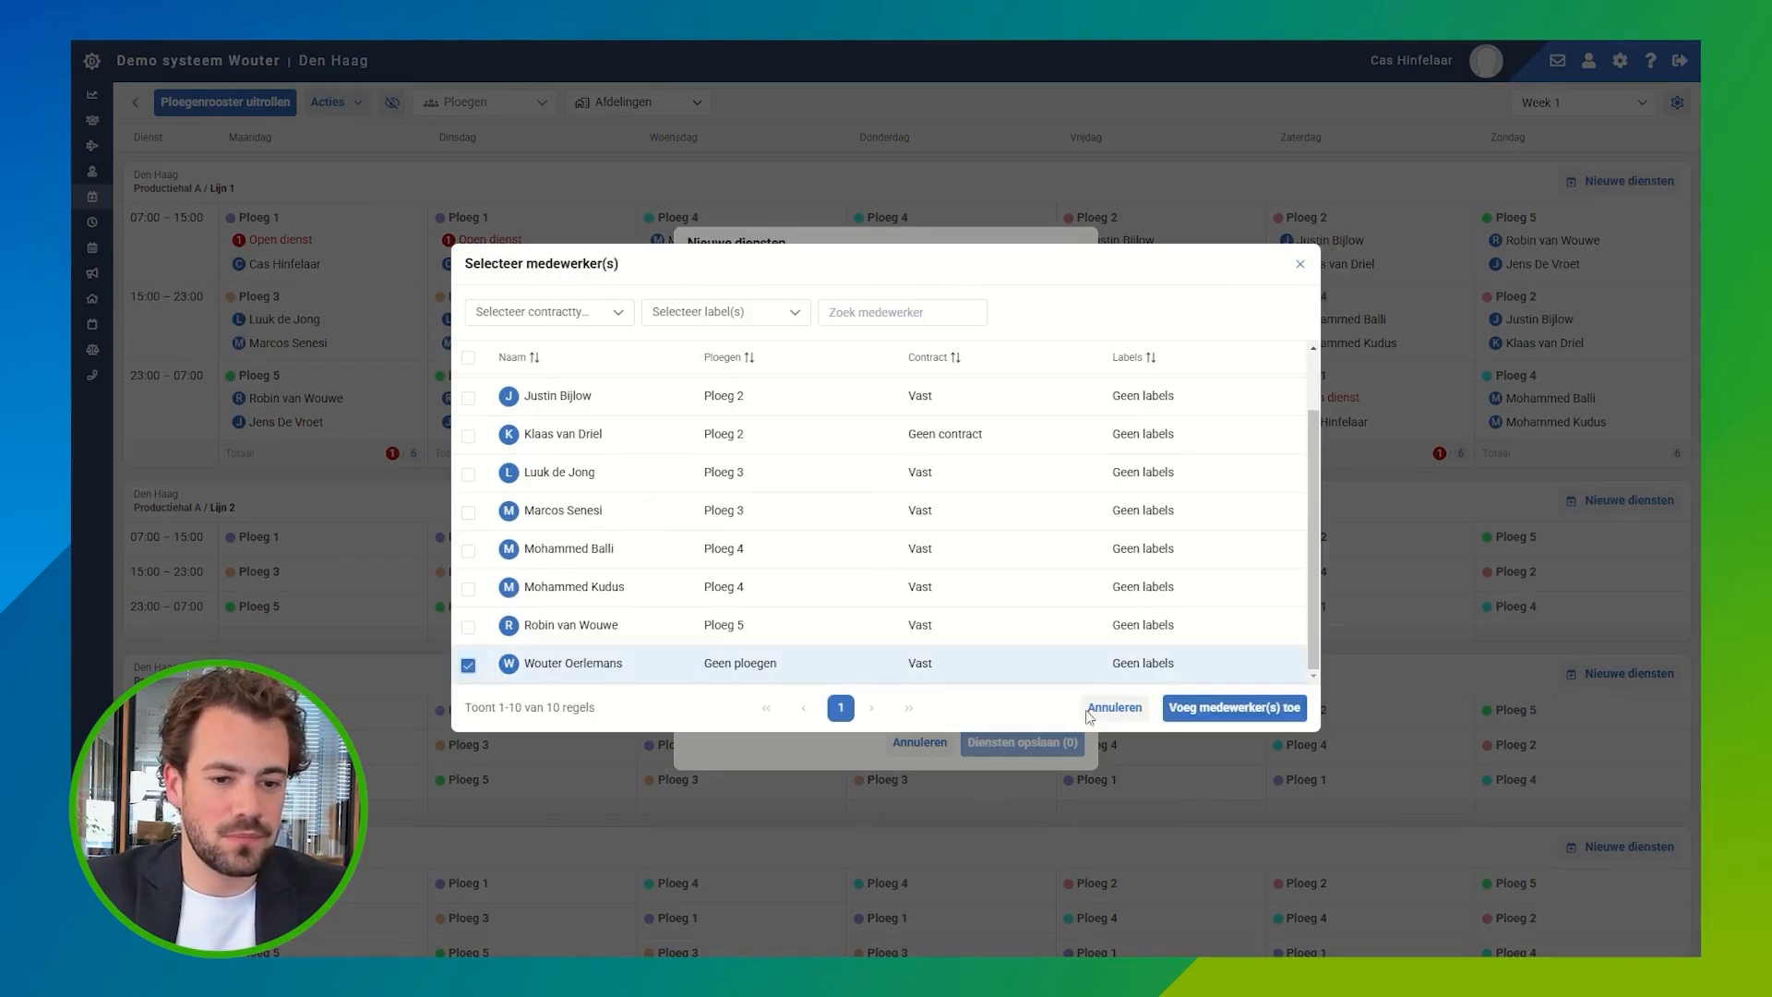
left_click(1216, 709)
left_click(956, 338)
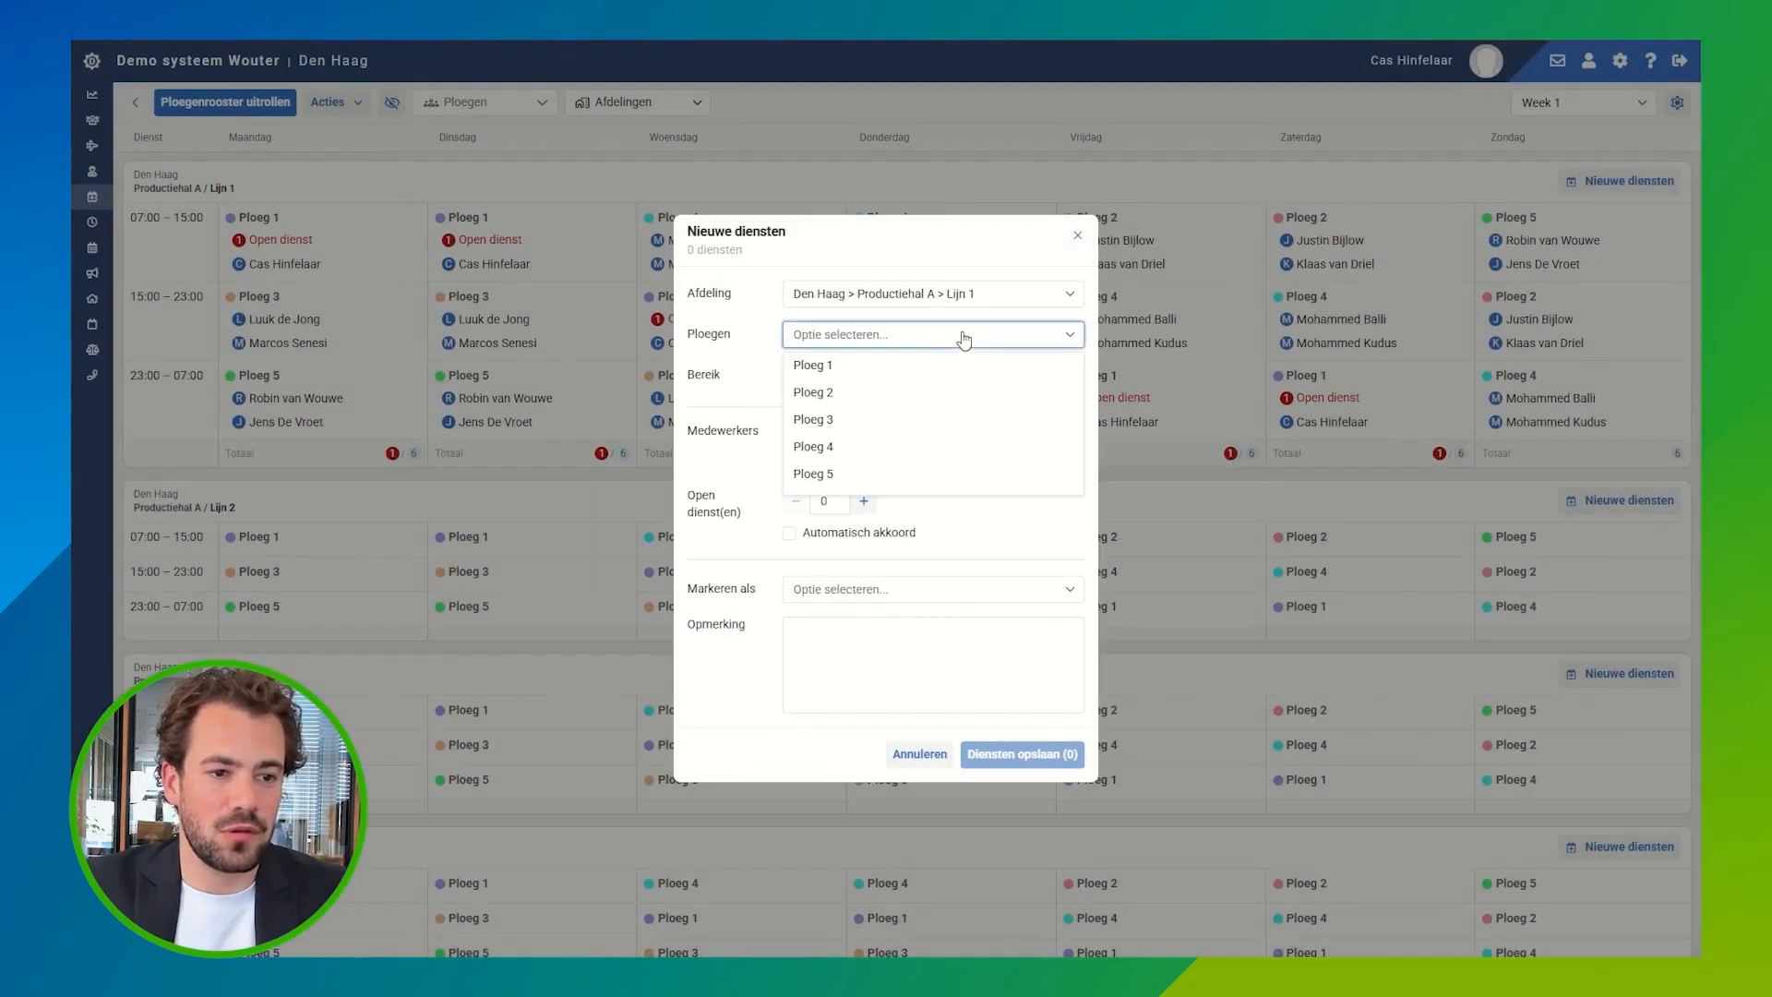
left_click(849, 366)
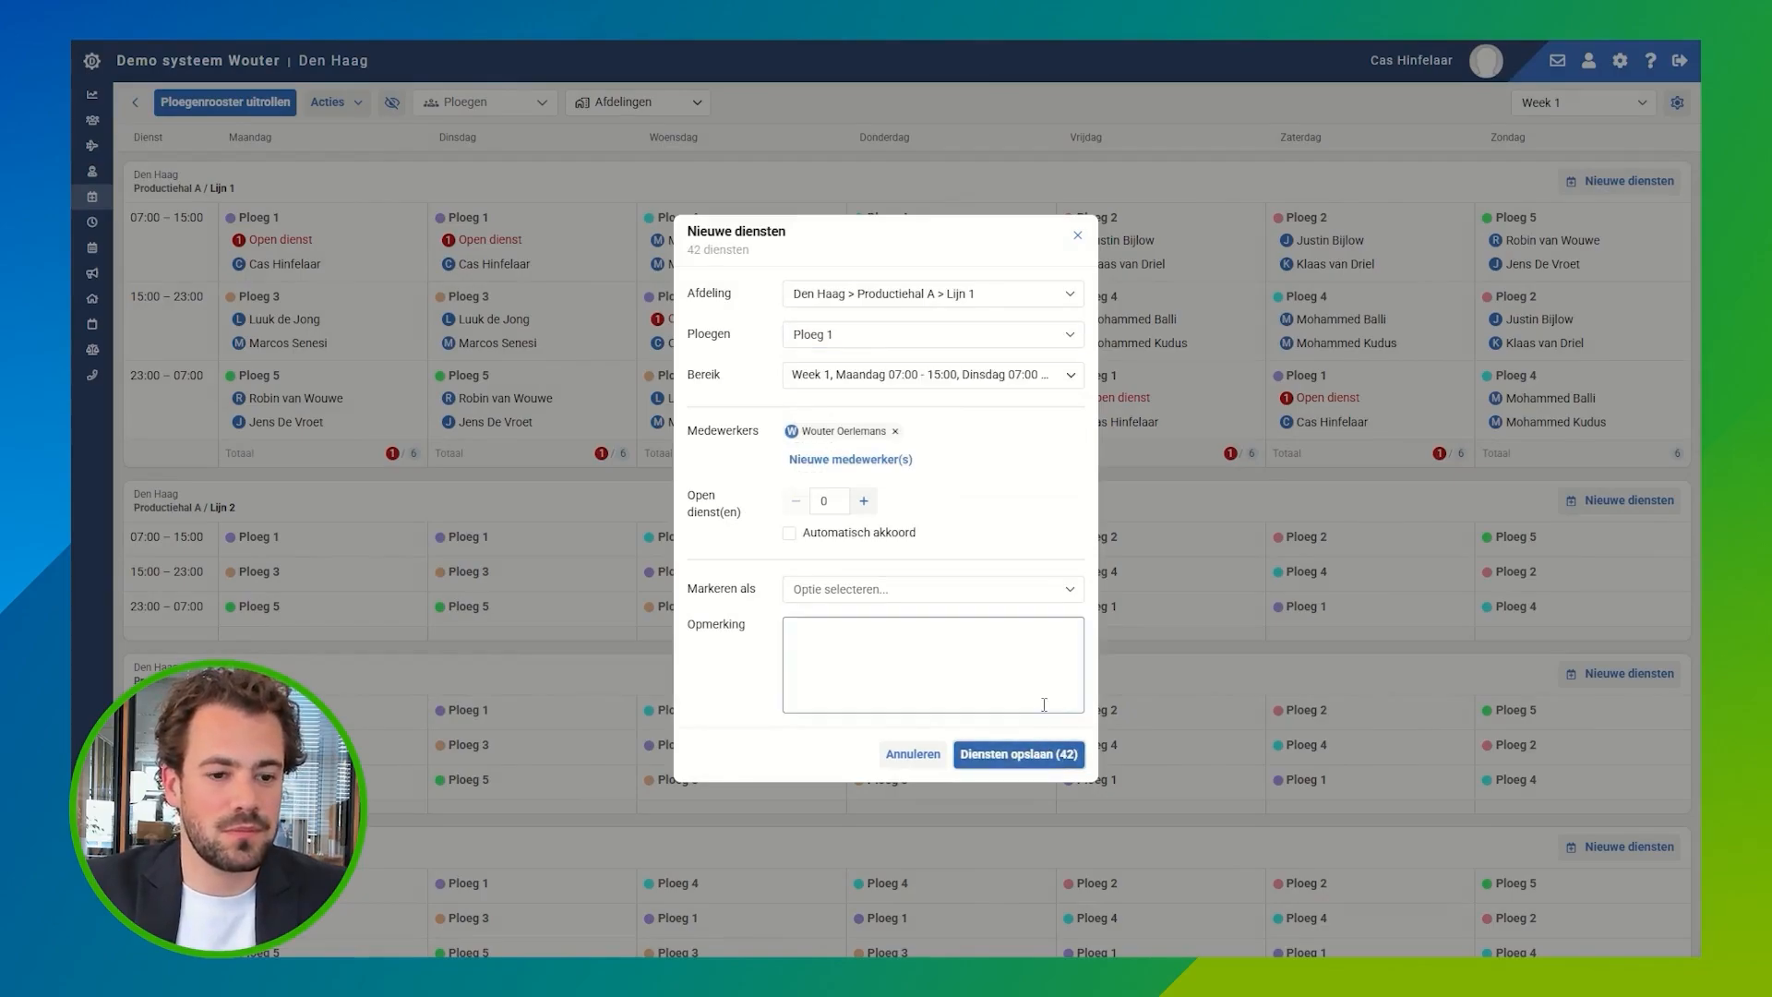
left_click(1025, 754)
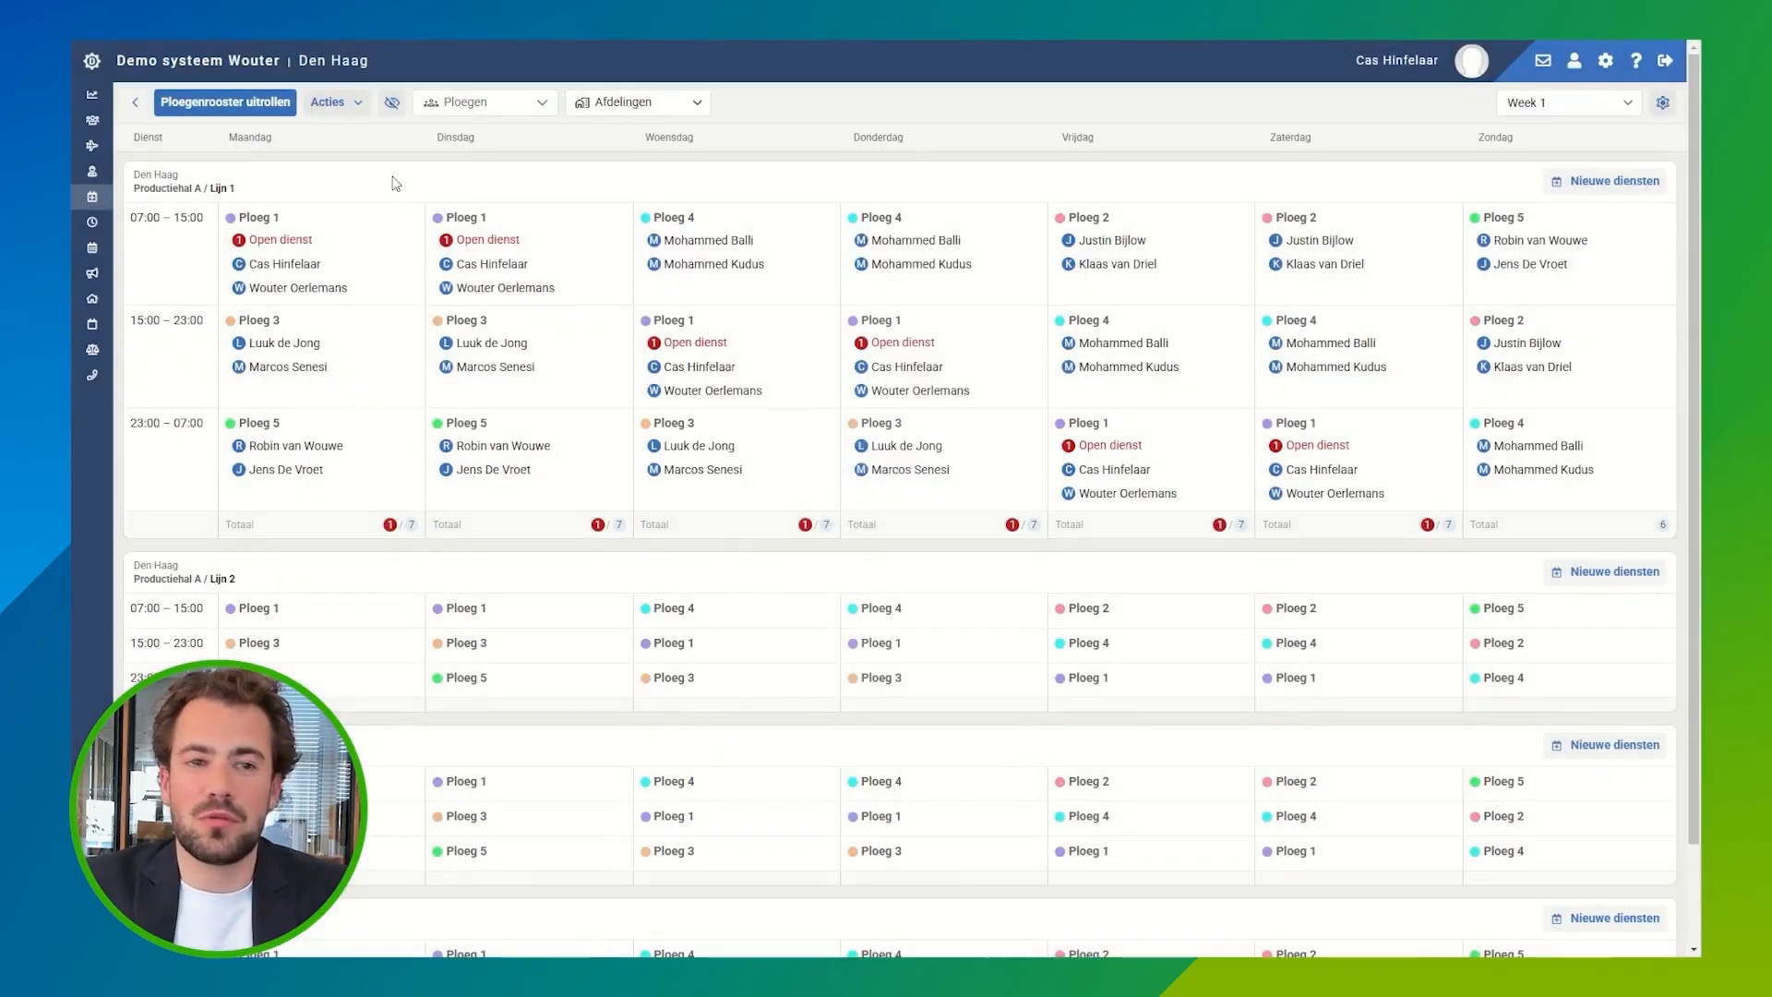
Step: Start a new team roster rollout and set its start date to 19 May 2025
left_click(272, 109)
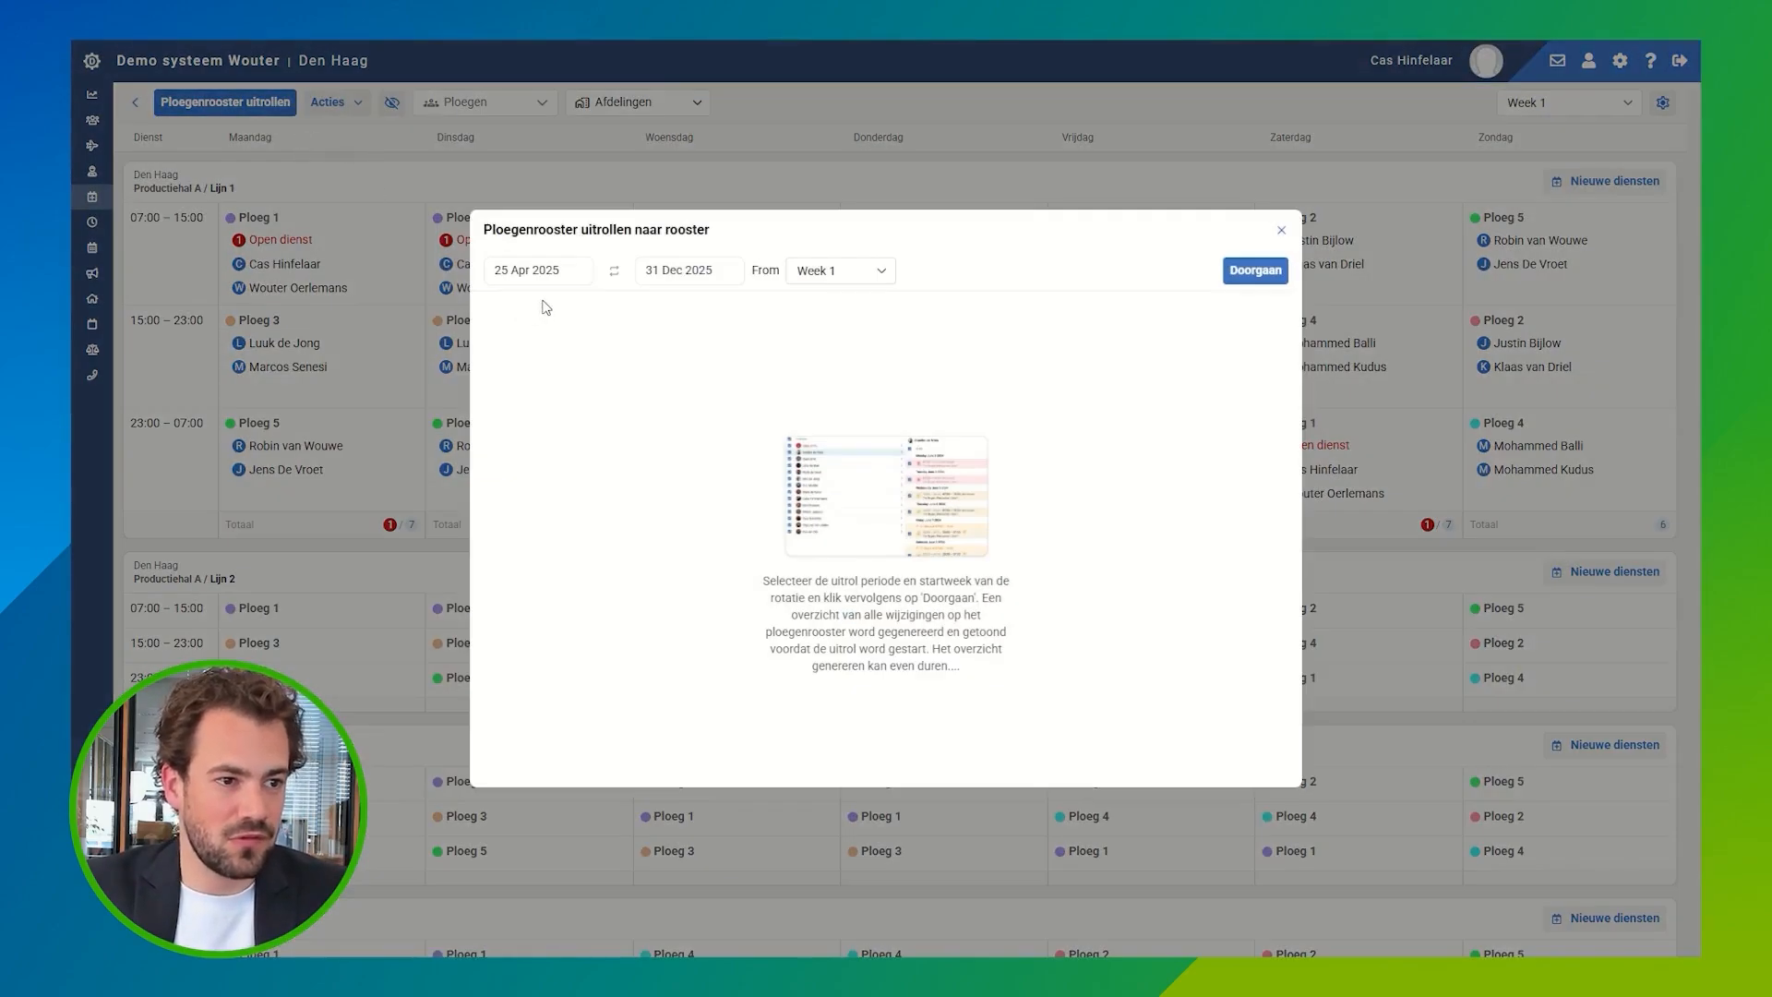
left_click(558, 279)
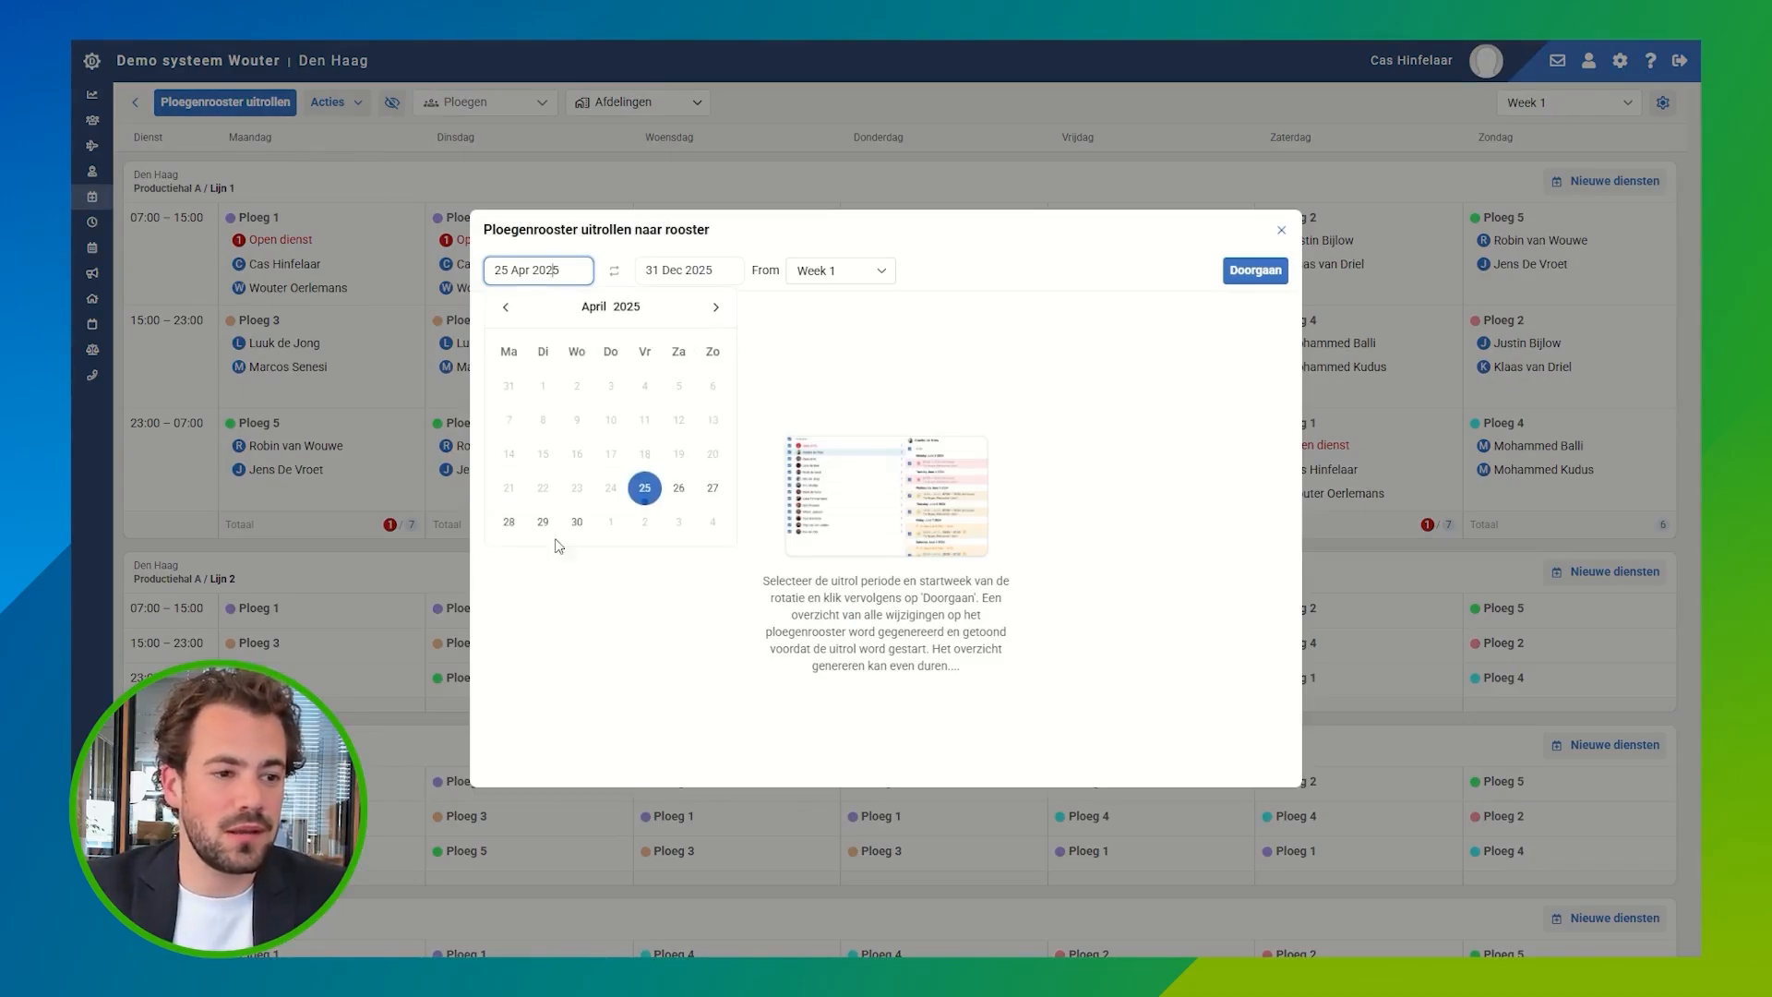
left_click(509, 521)
left_click(554, 274)
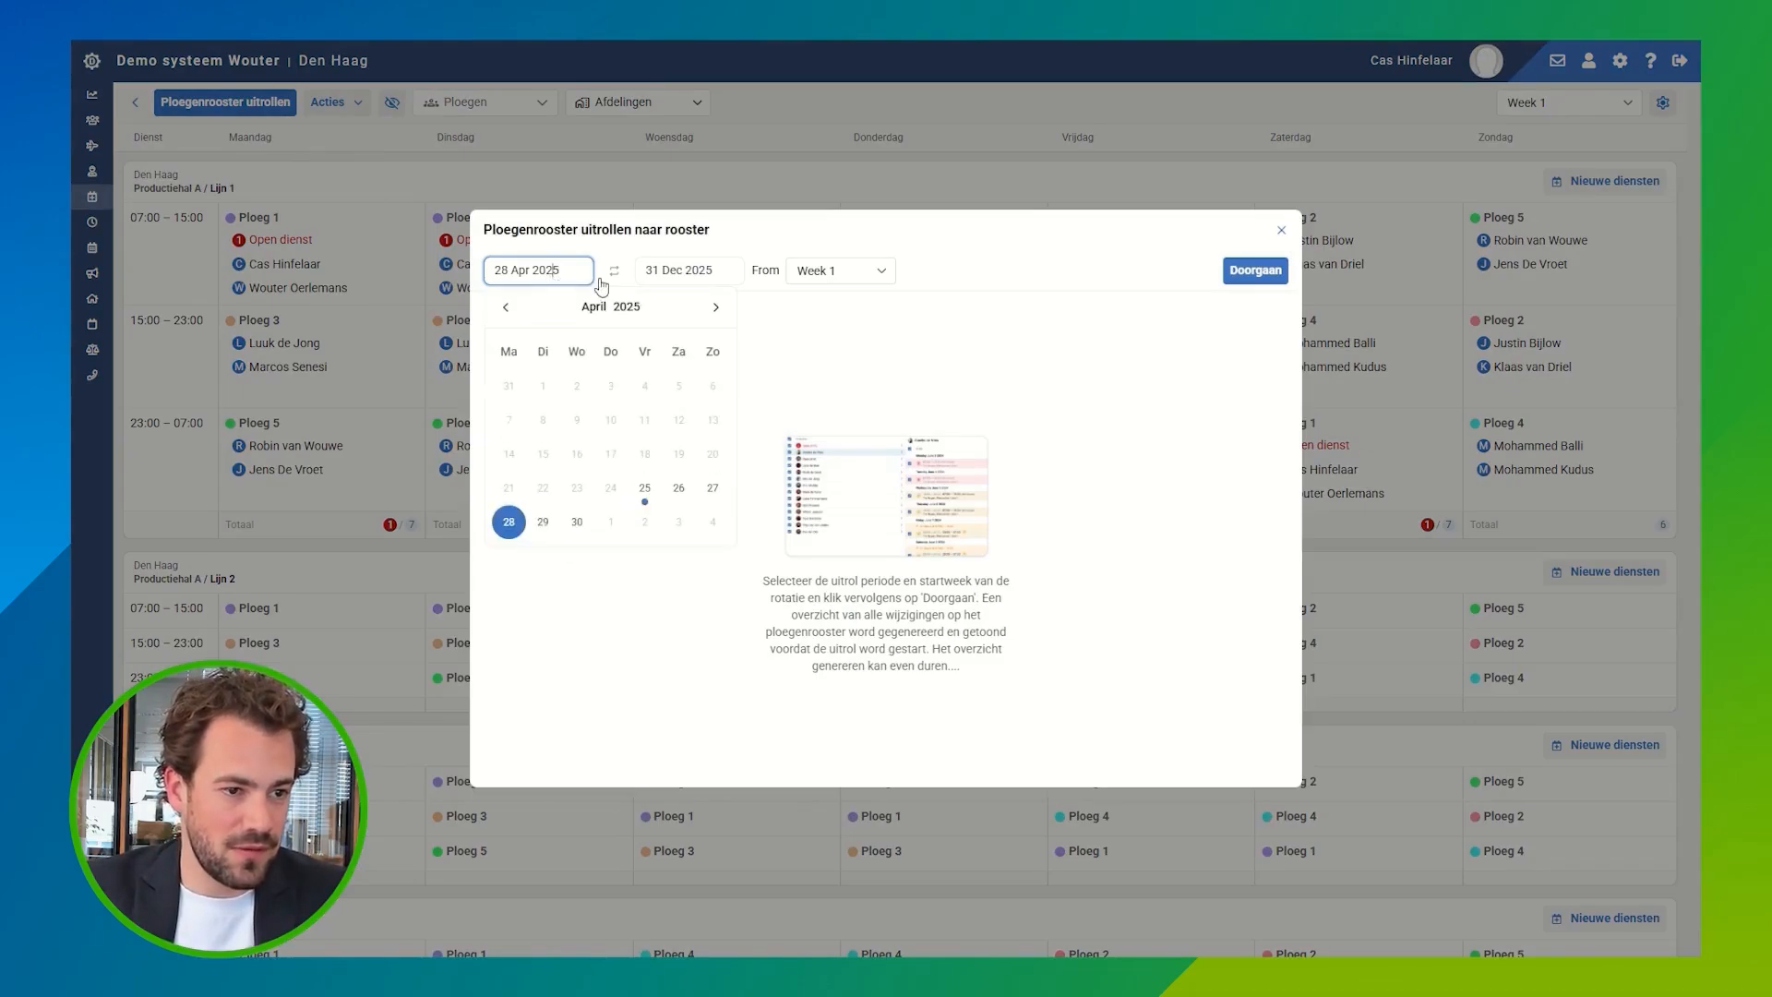
left_click(720, 310)
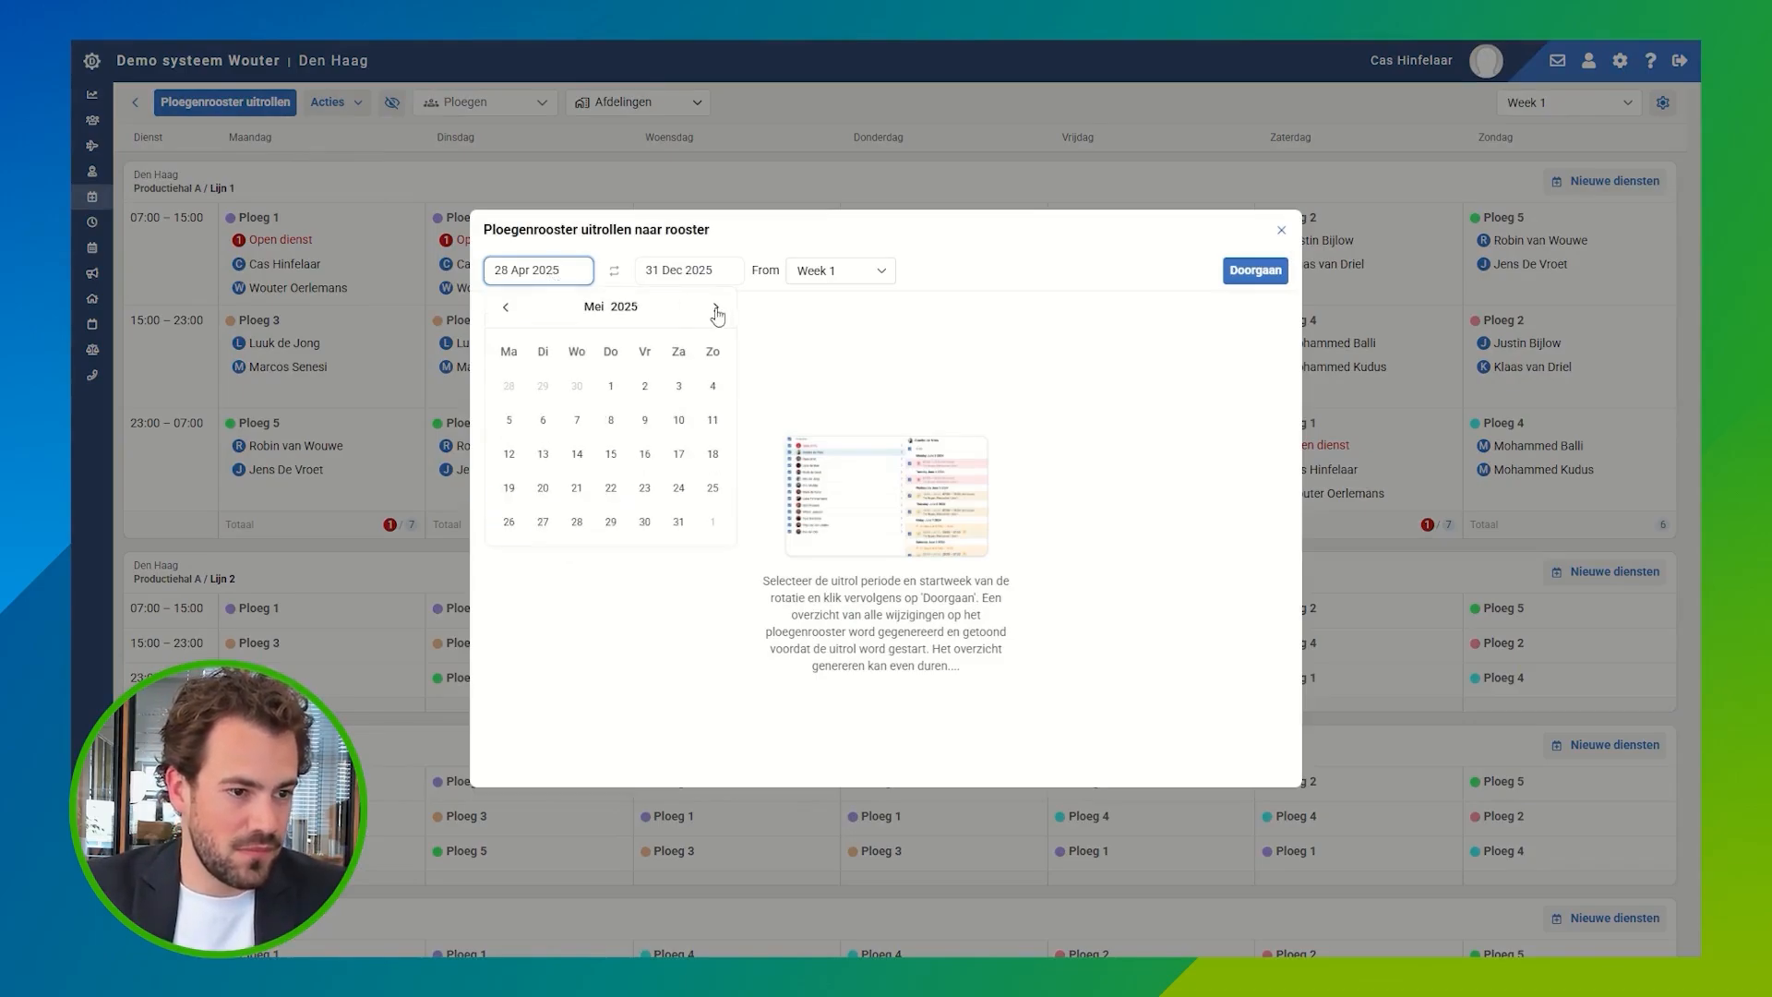
left_click(510, 488)
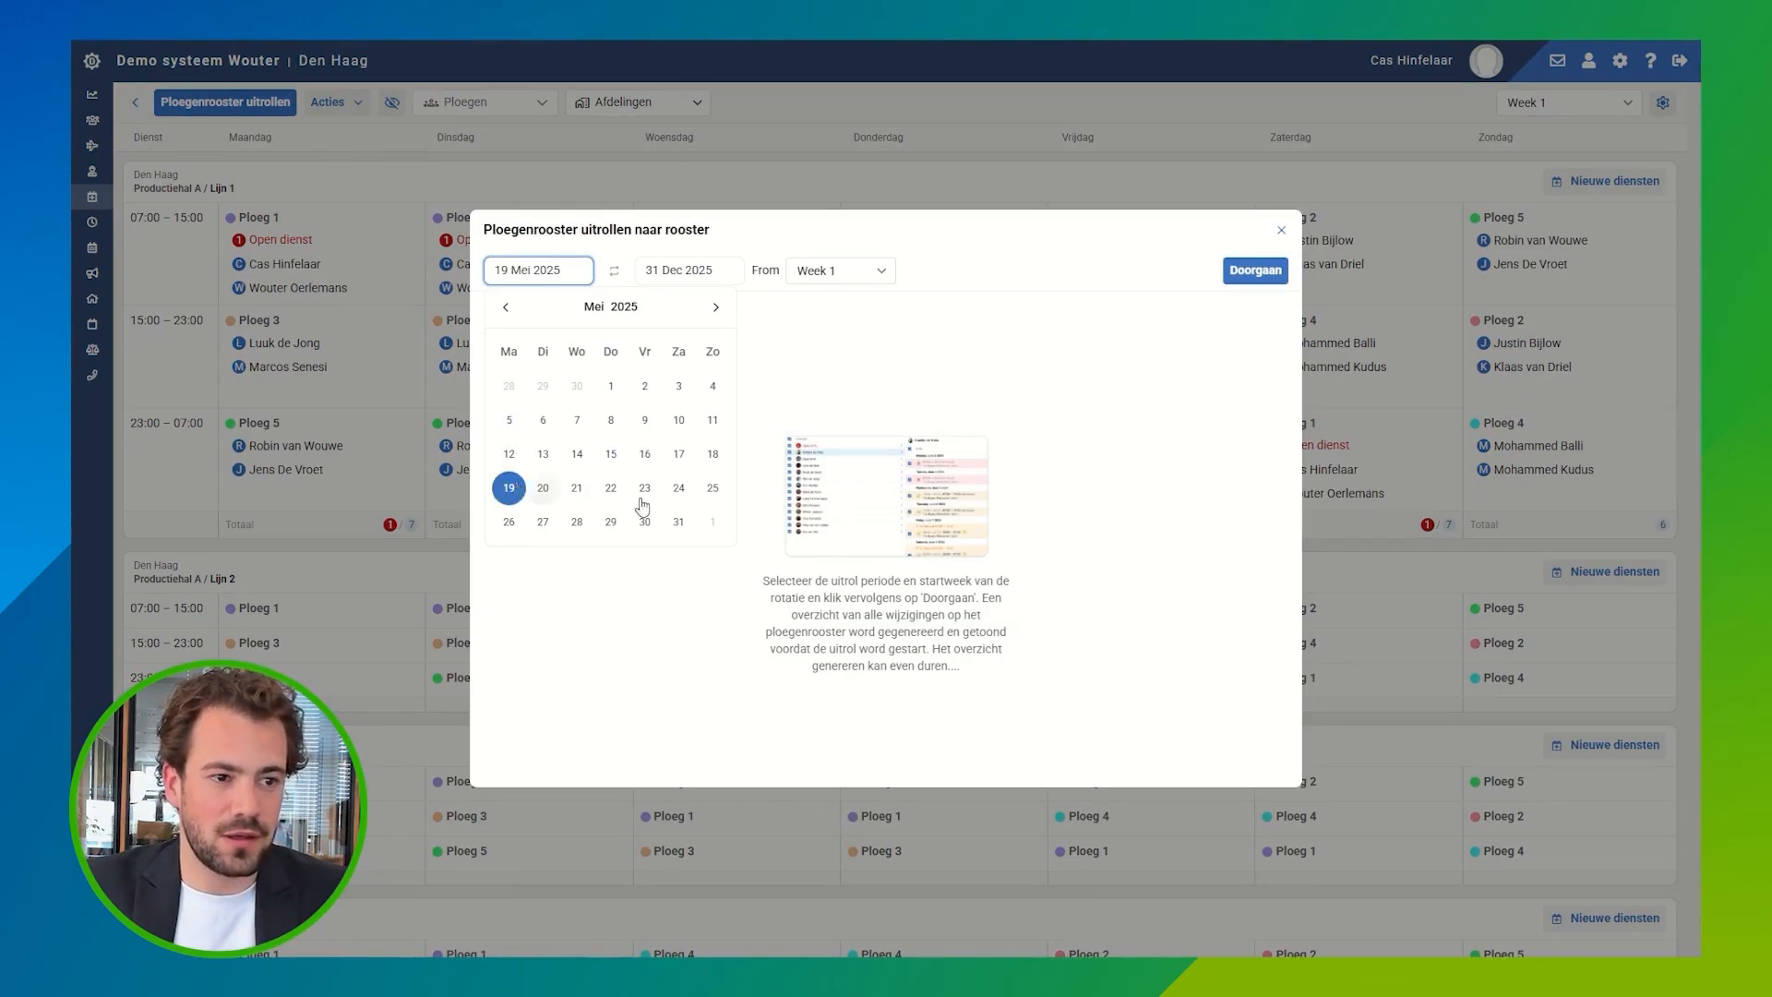
Step: Set the rollout's end date to 6 Jul 2025 and start the rotation from Week 4
left_click(688, 279)
left_click(656, 308)
left_click(655, 310)
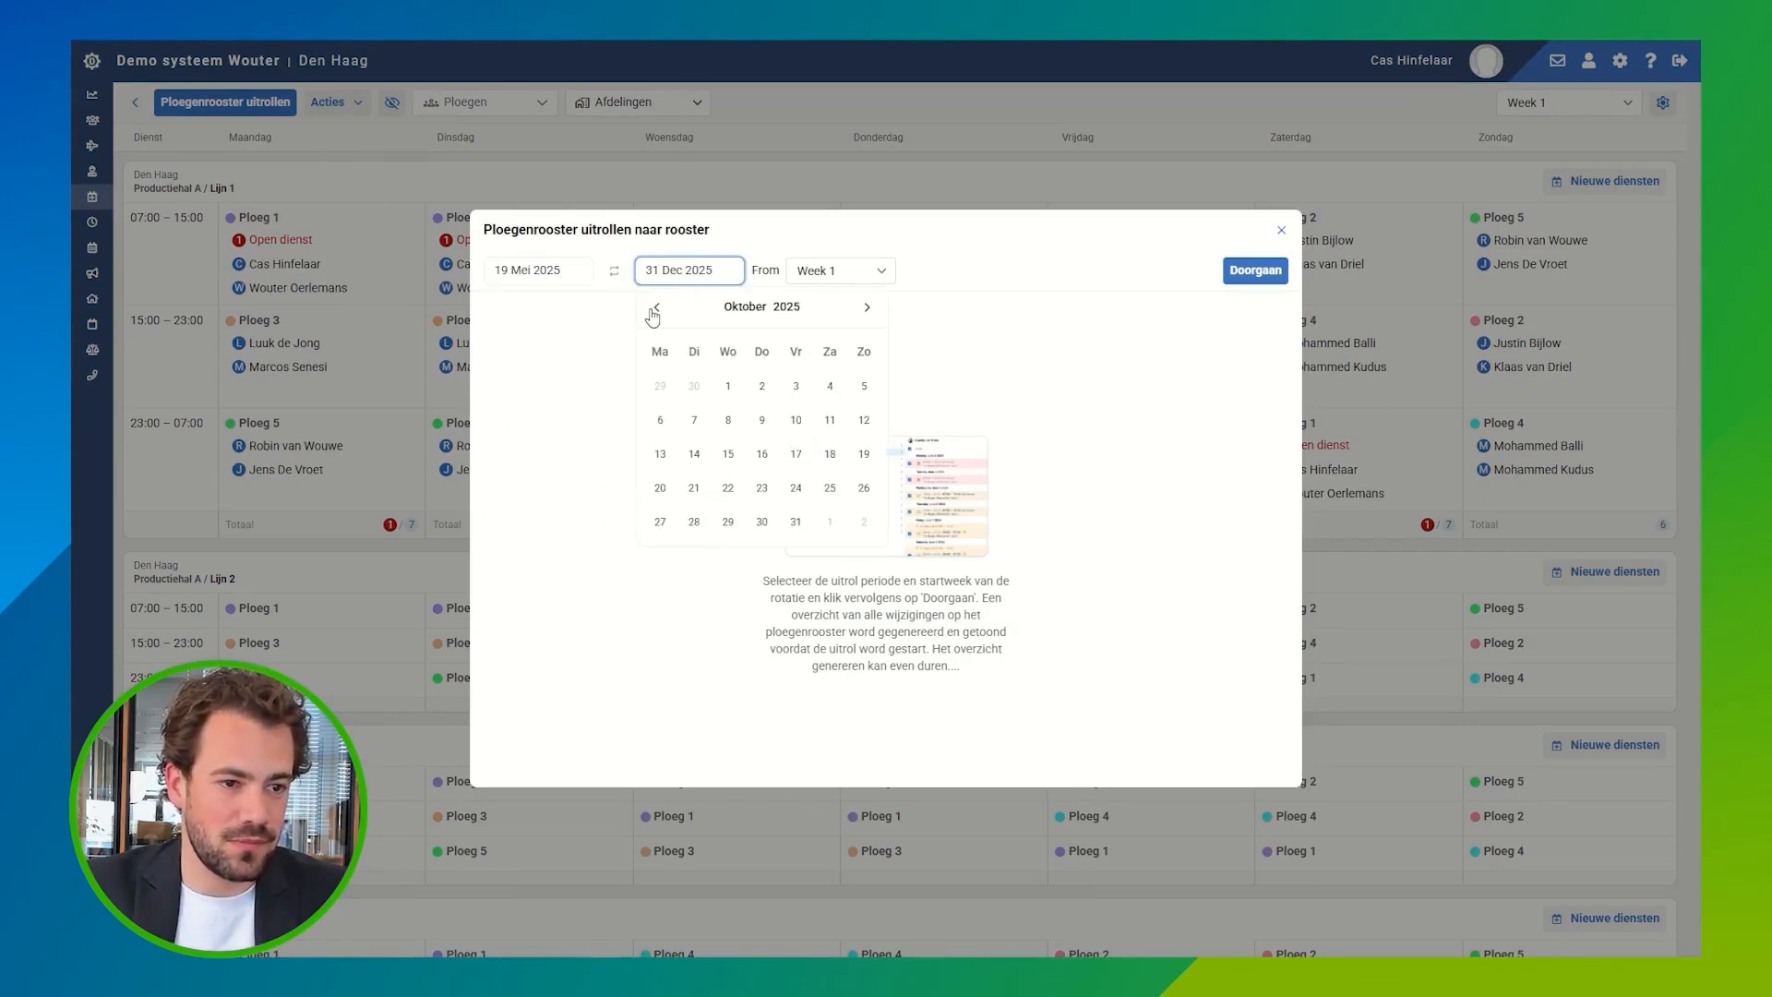
left_click(654, 312)
left_click(655, 312)
left_click(654, 312)
left_click(654, 312)
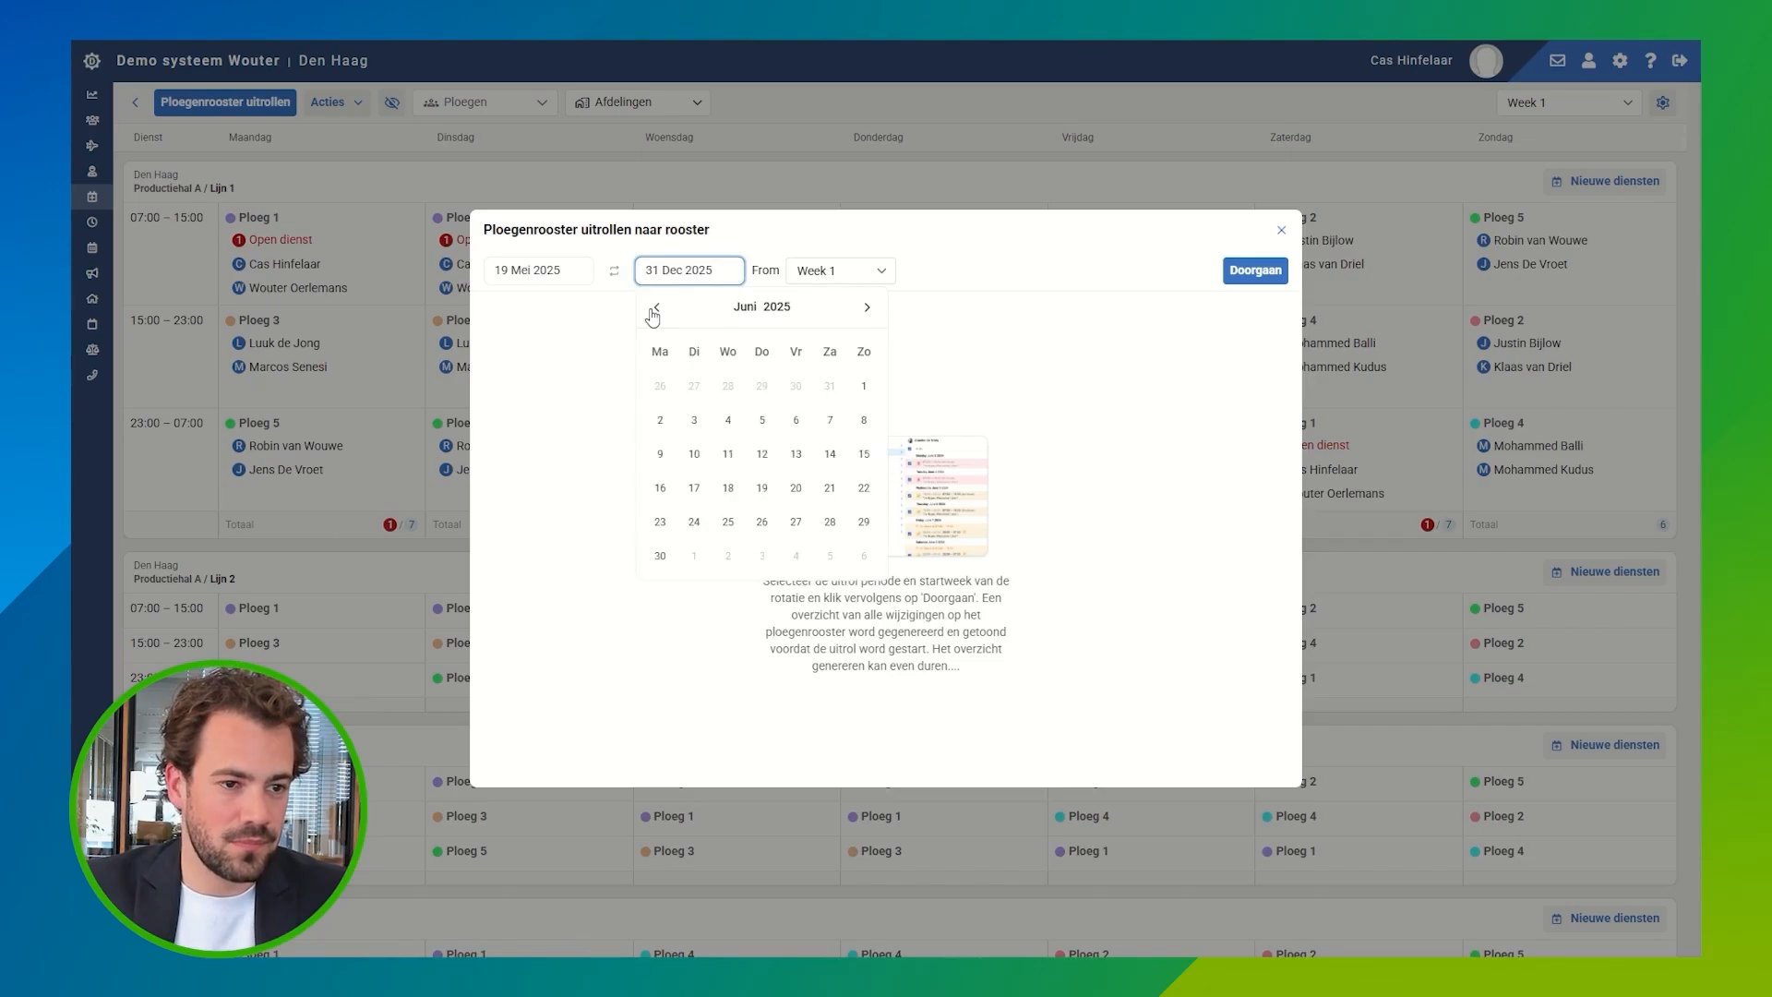
left_click(864, 311)
left_click(864, 386)
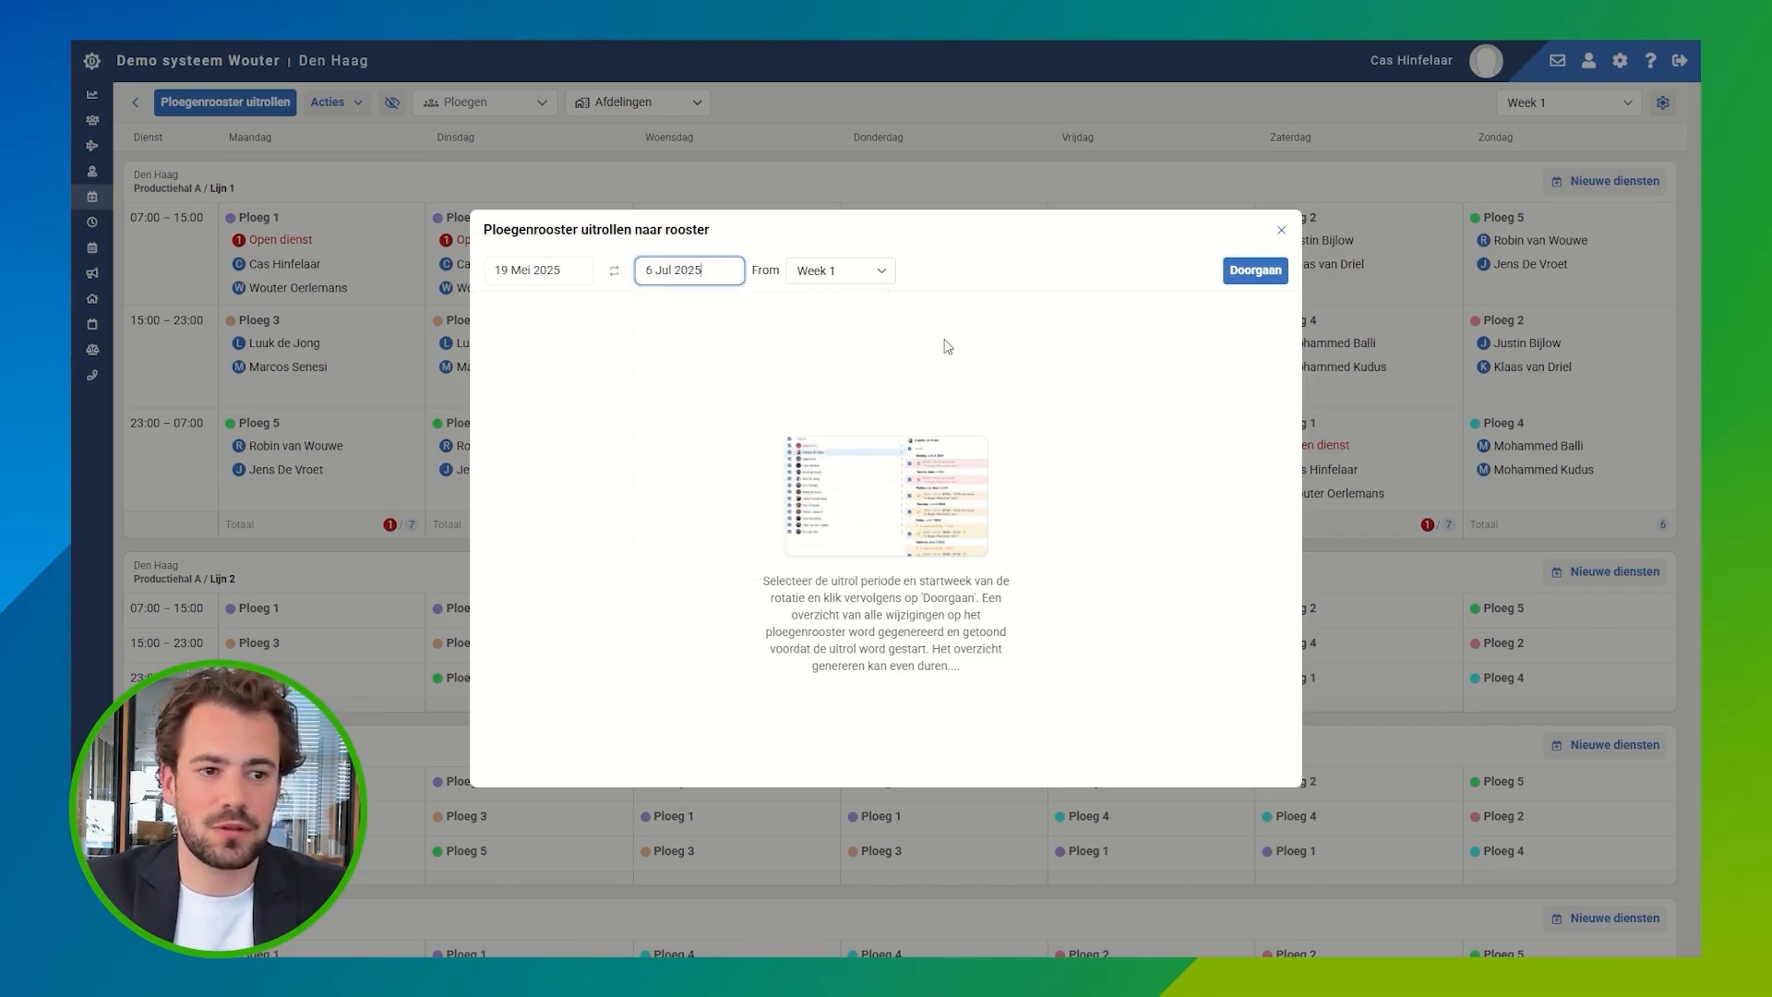
left_click(880, 274)
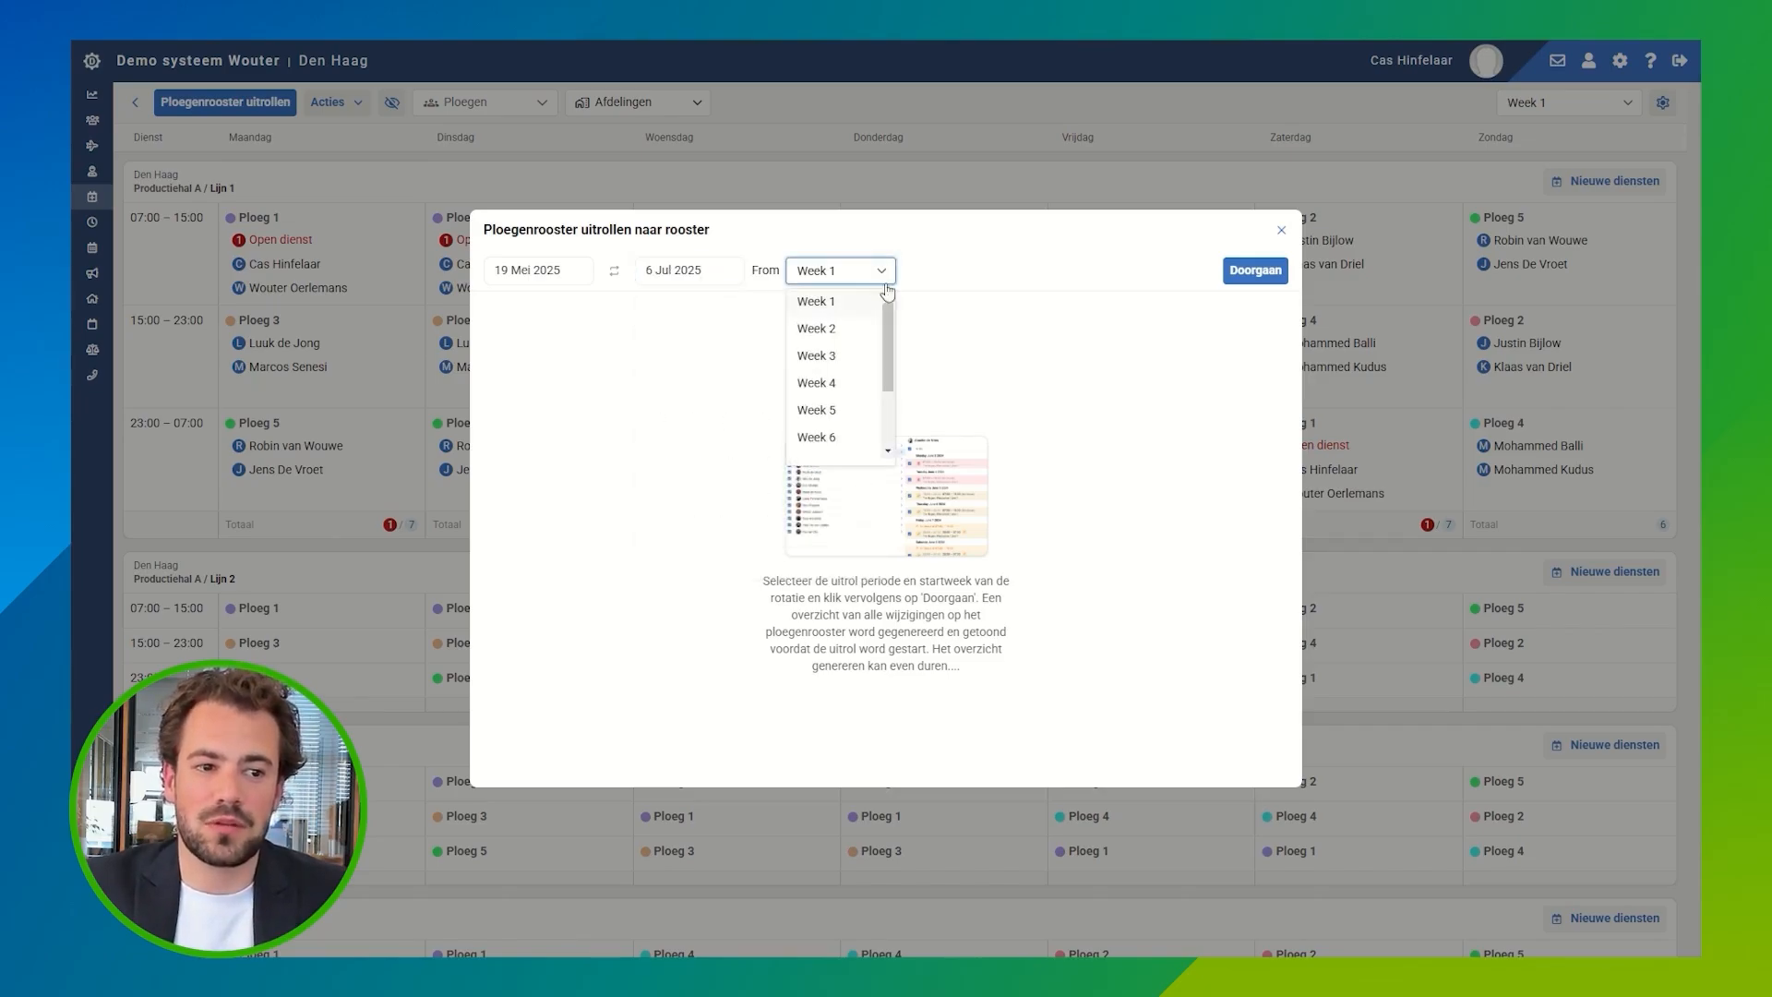
left_click(855, 391)
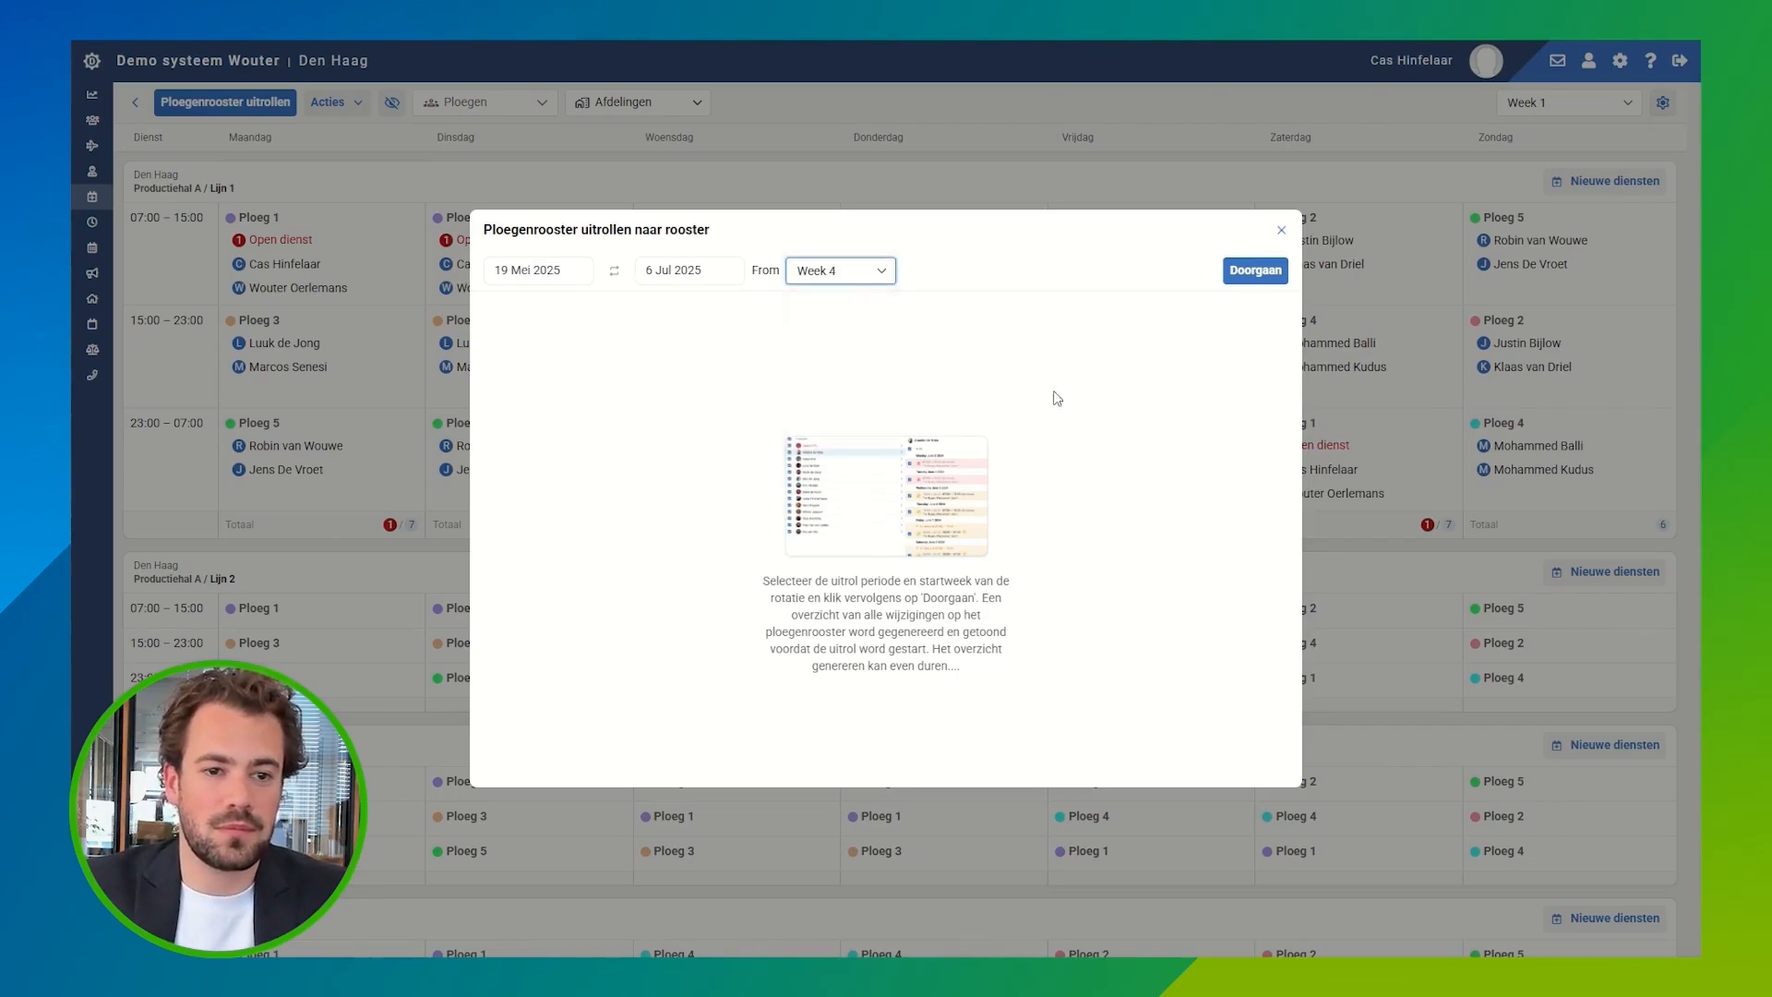
Step: Generate the rollout preview, review the newly added third employee's proposed shifts, and roll out the roster for all listed employees
left_click(1254, 271)
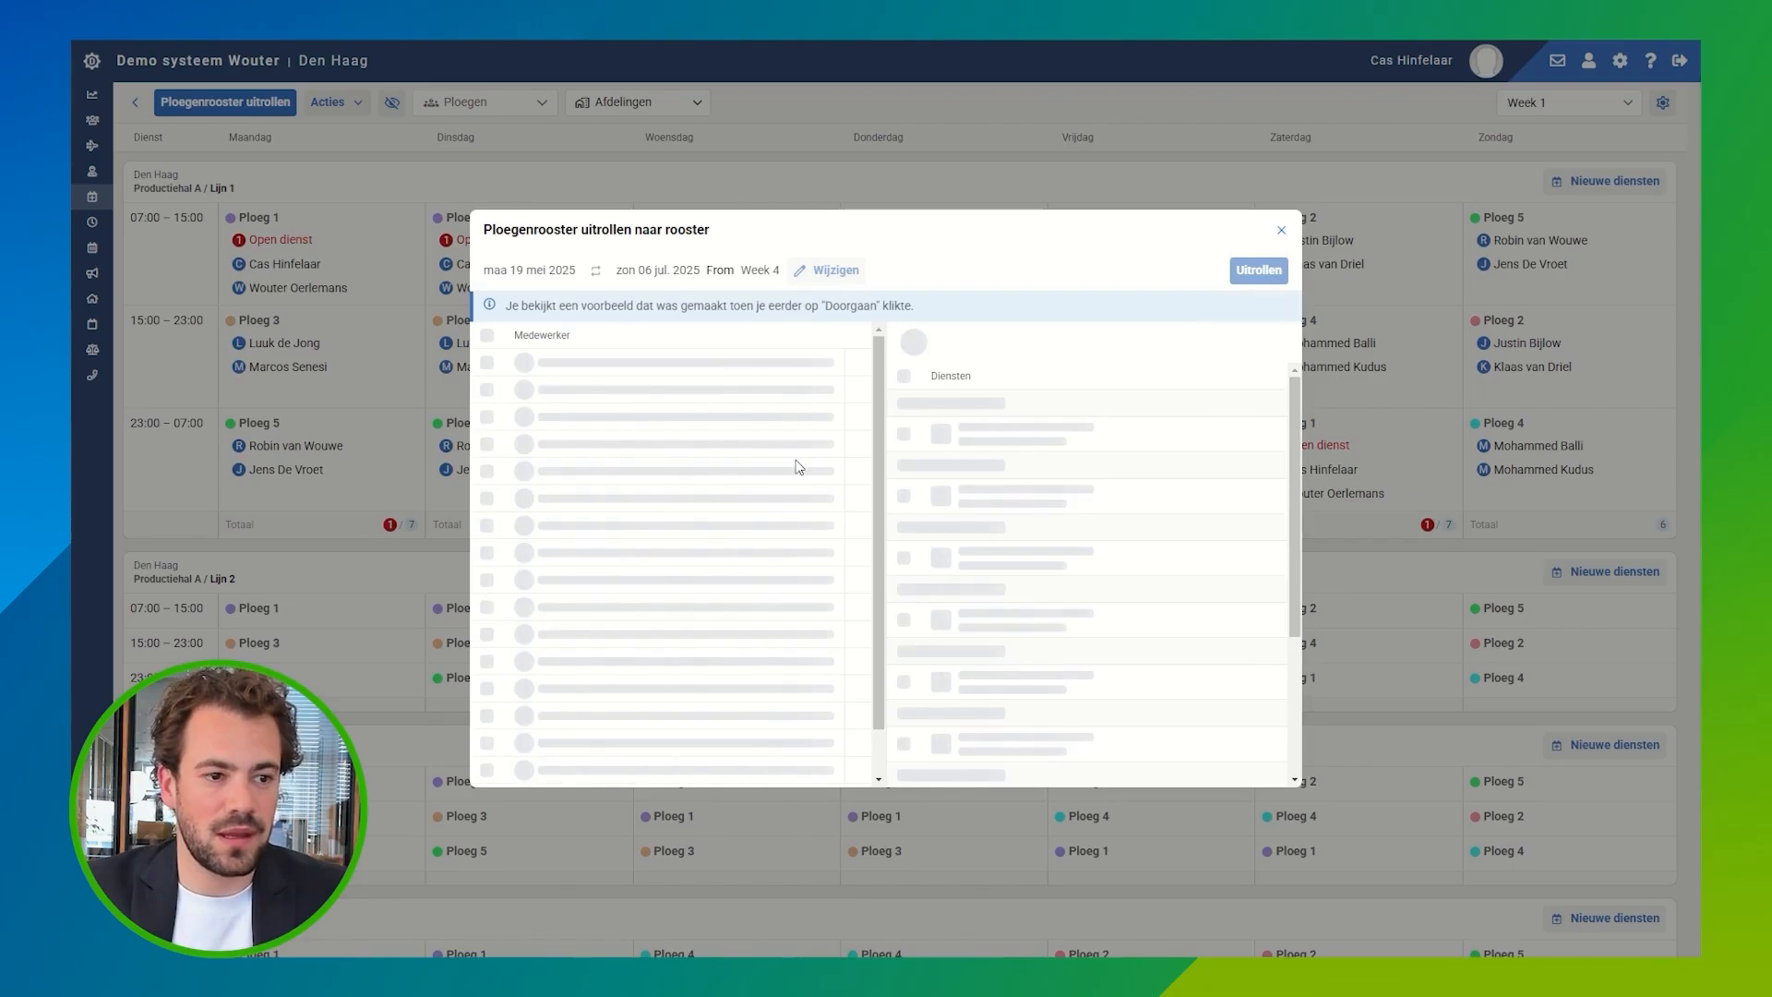
left_click(560, 424)
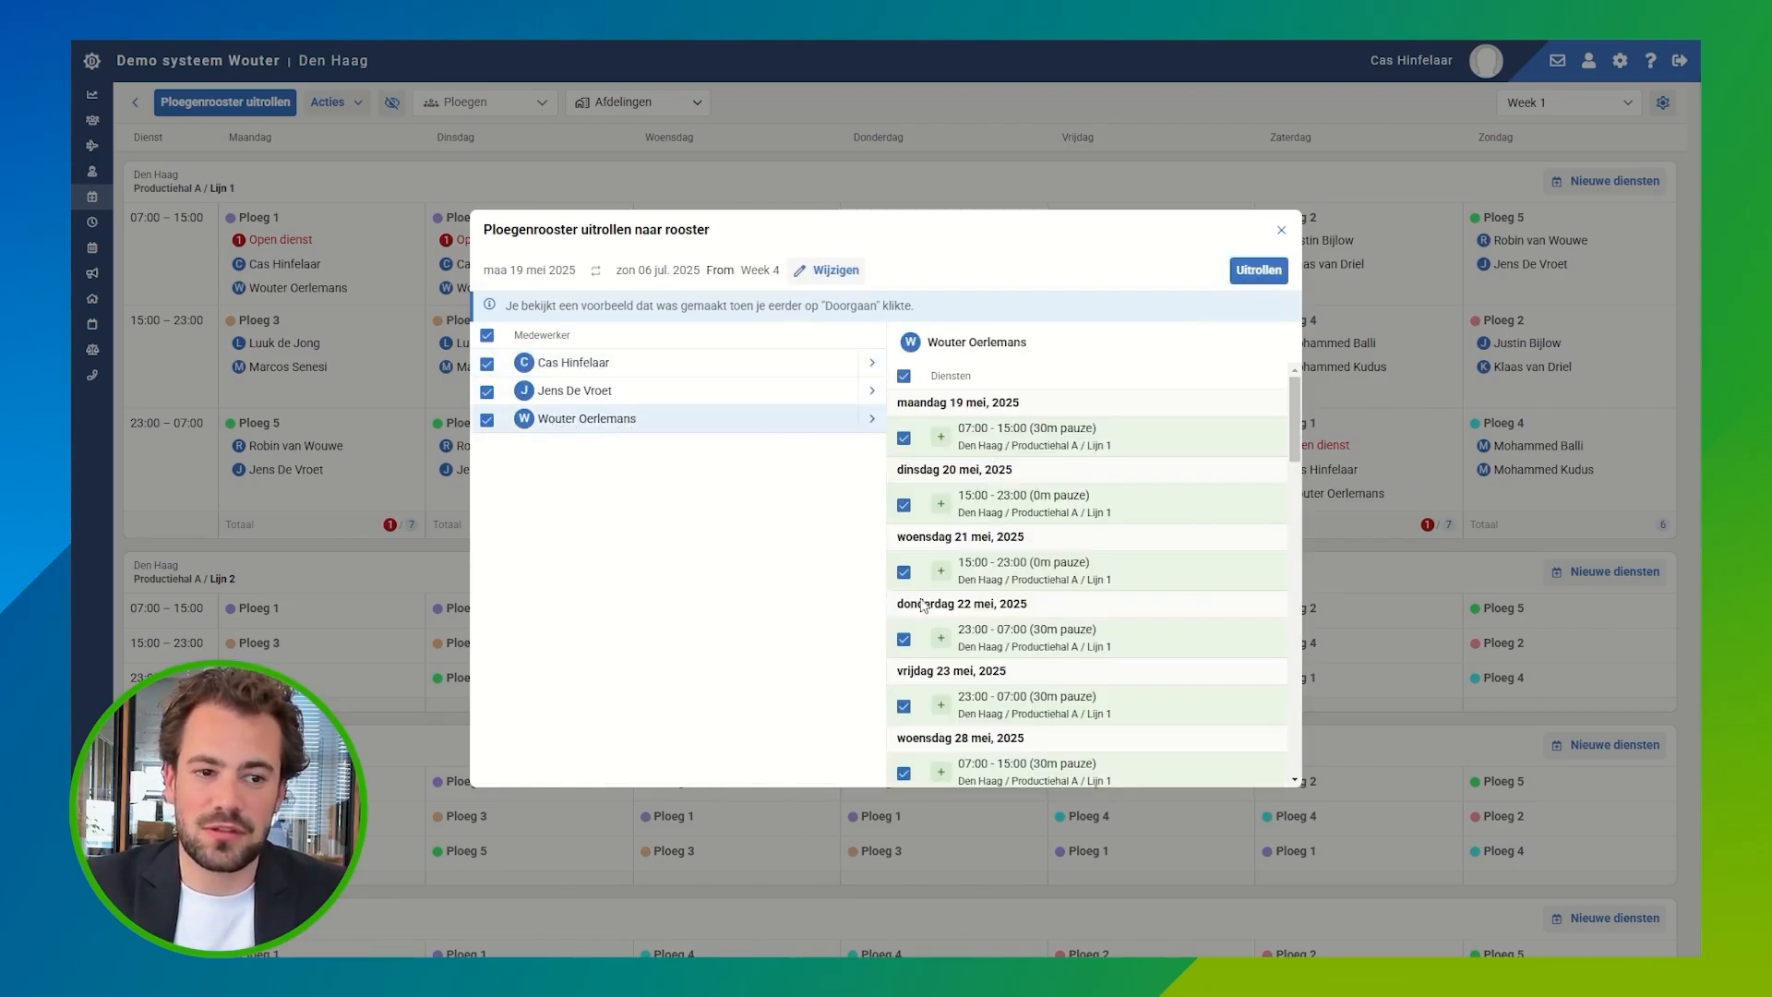
left_click_drag(950, 632, 1107, 676)
left_click(867, 600)
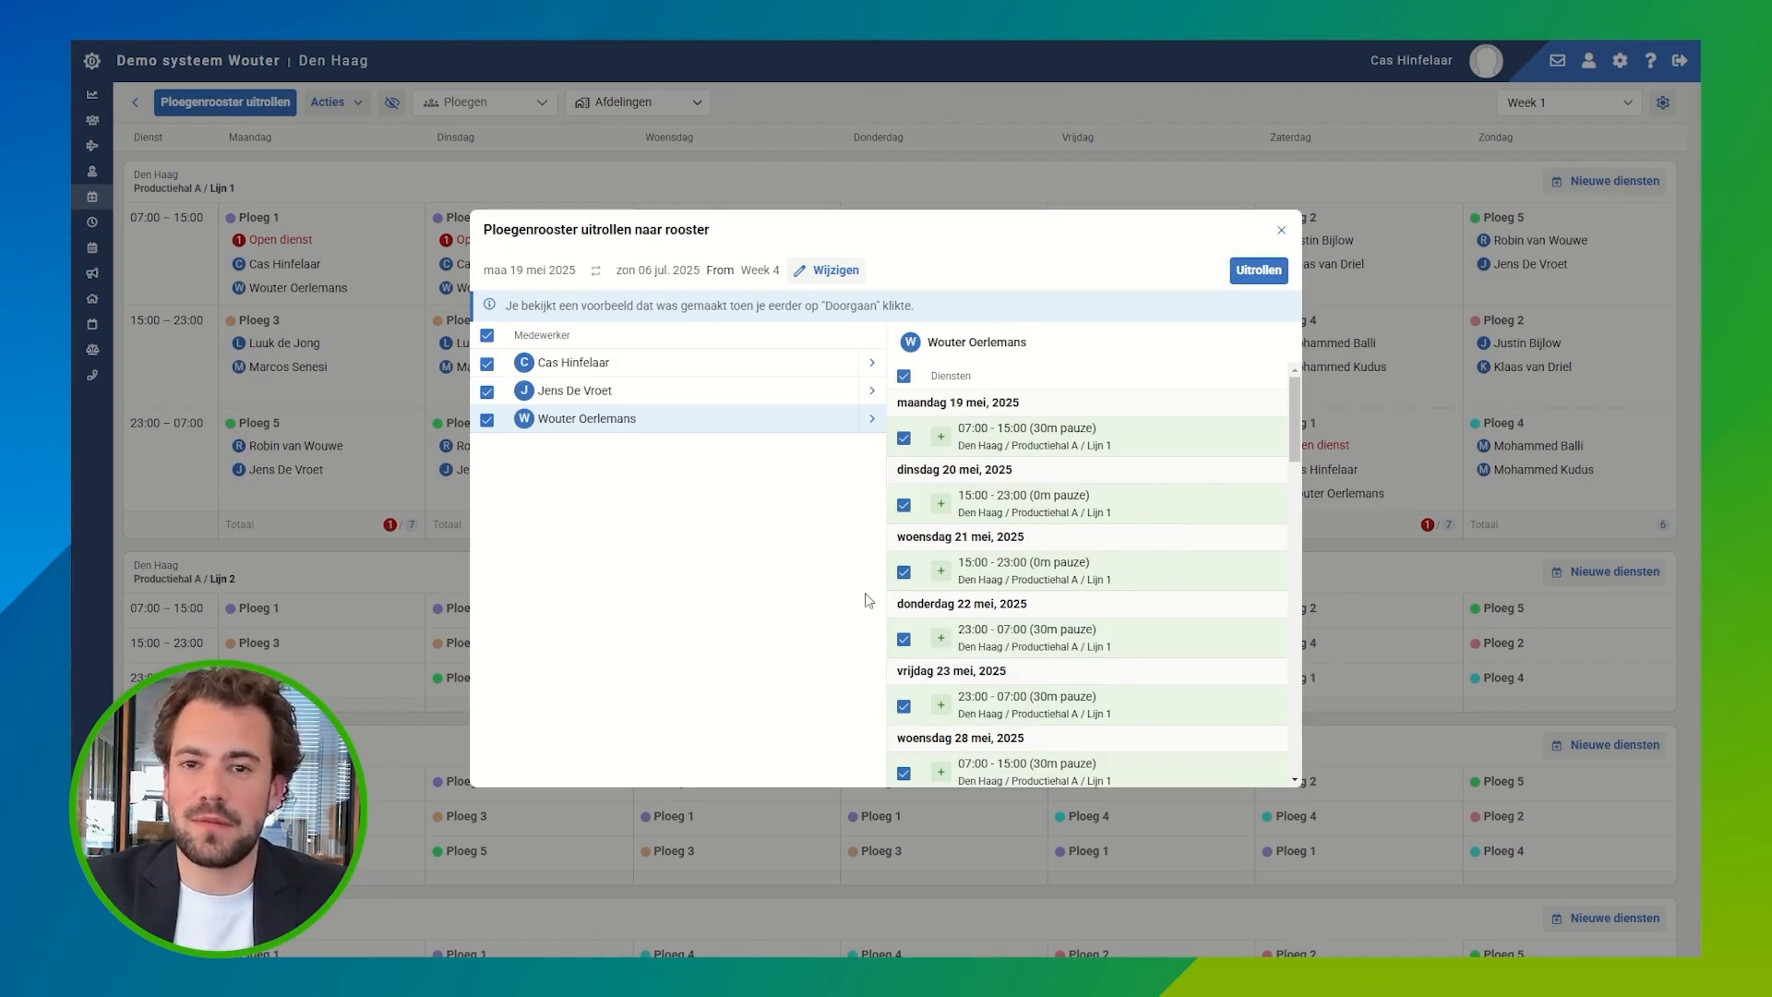
left_click(1259, 276)
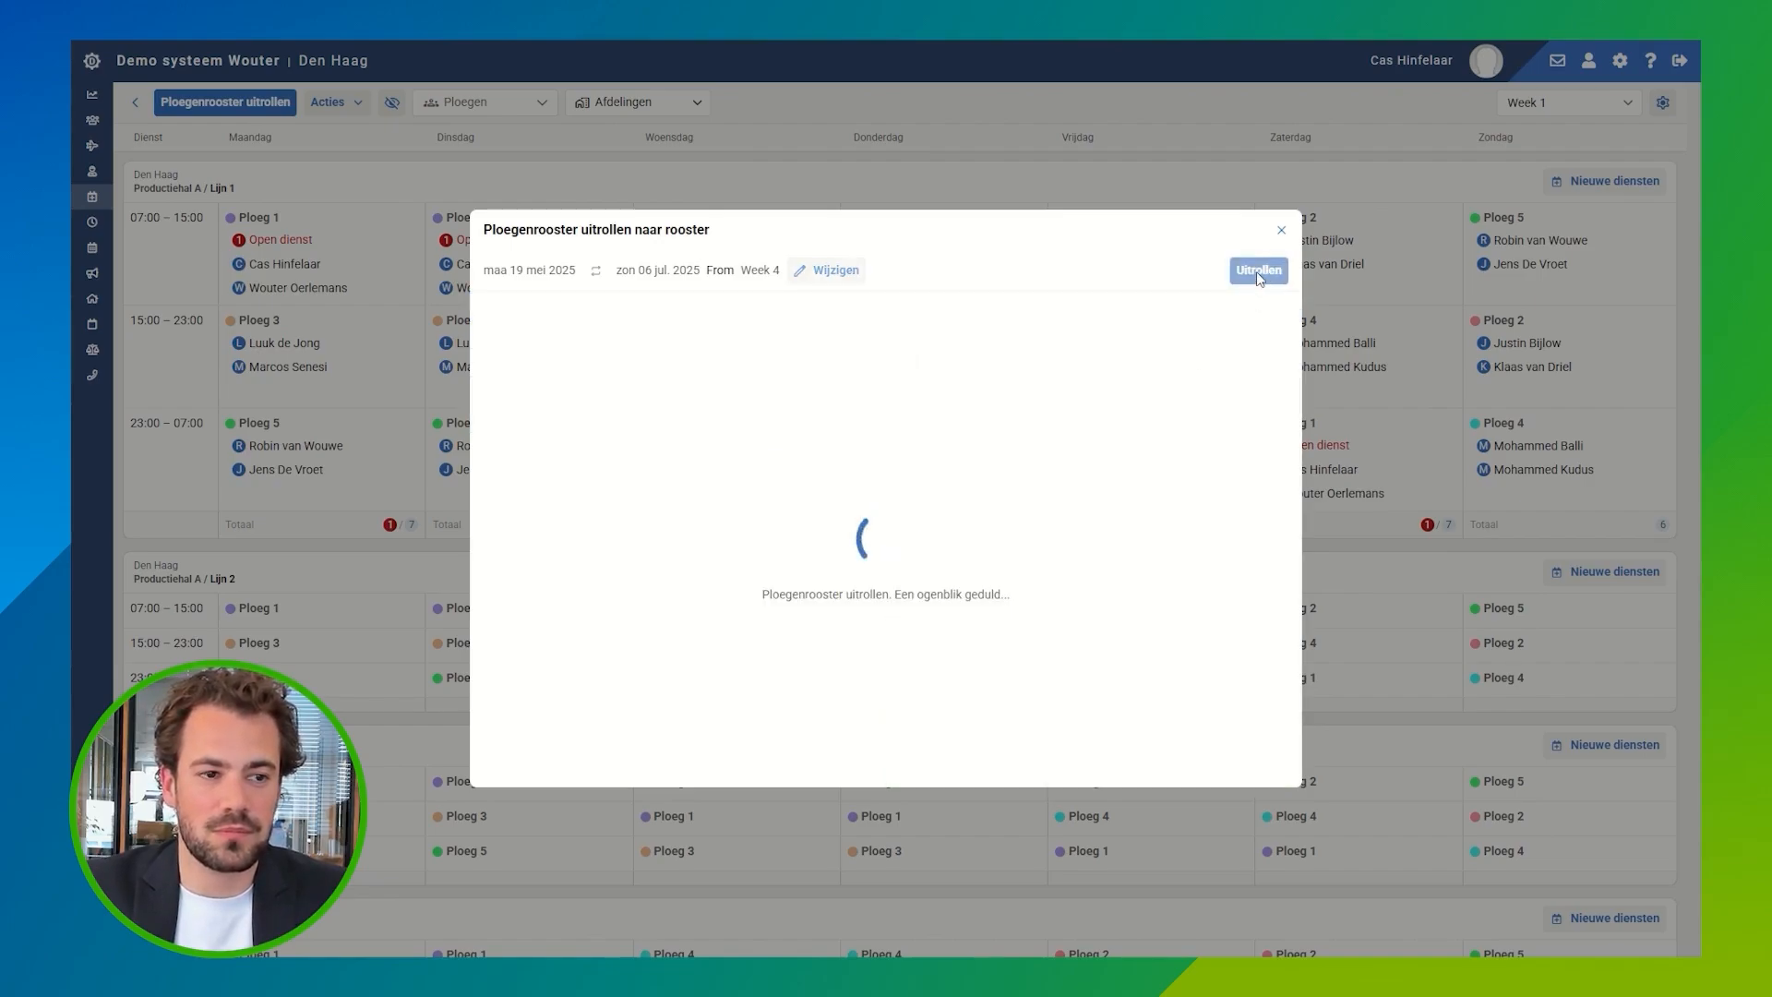